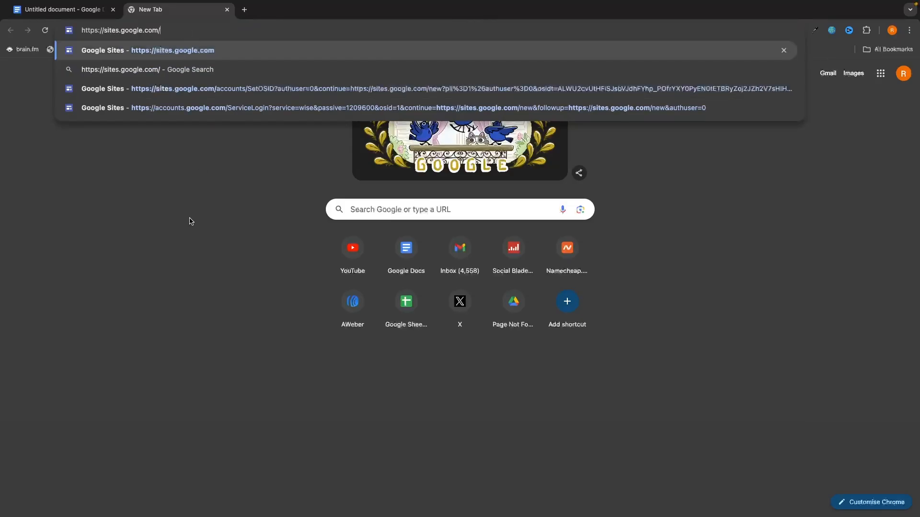
- Go to sites.google.com and browse the personal, work, small business and education designs in the template gallery
key(Return)
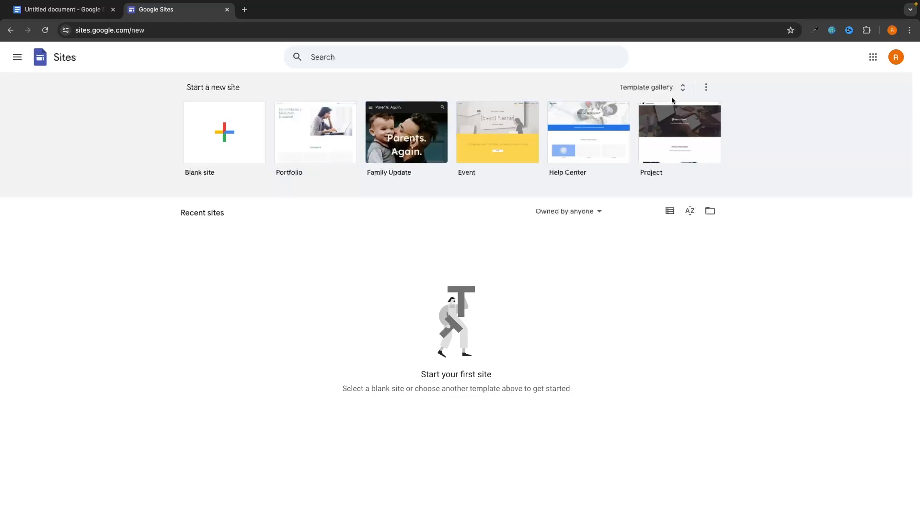
click(654, 91)
scroll(694, 201, down, 3)
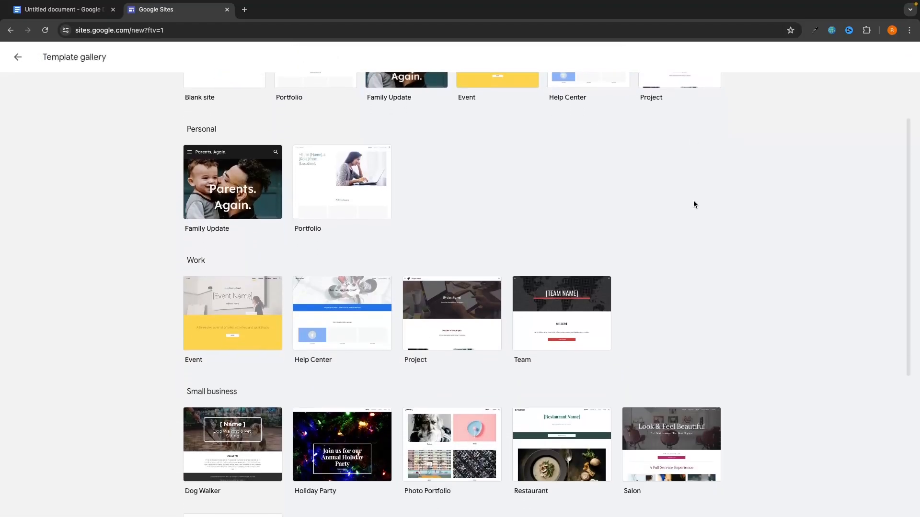
scroll(693, 201, down, 3)
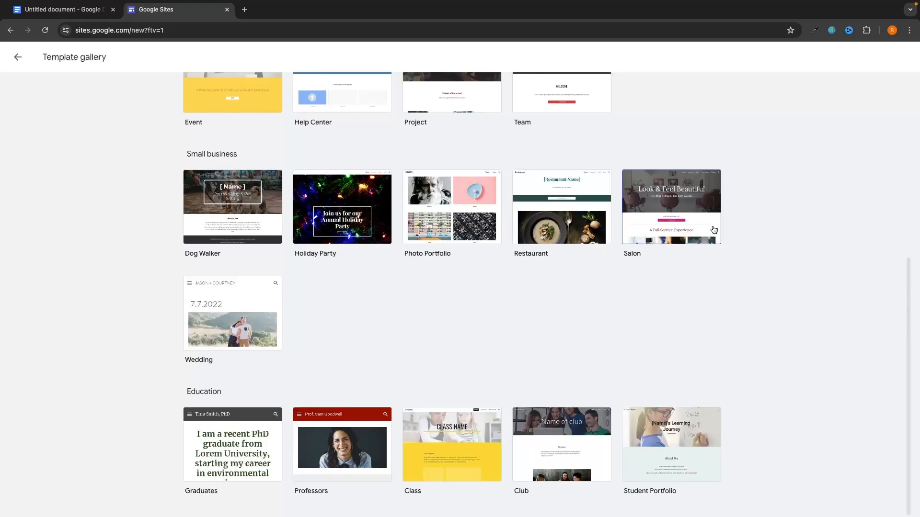
scroll(760, 281, up, 4)
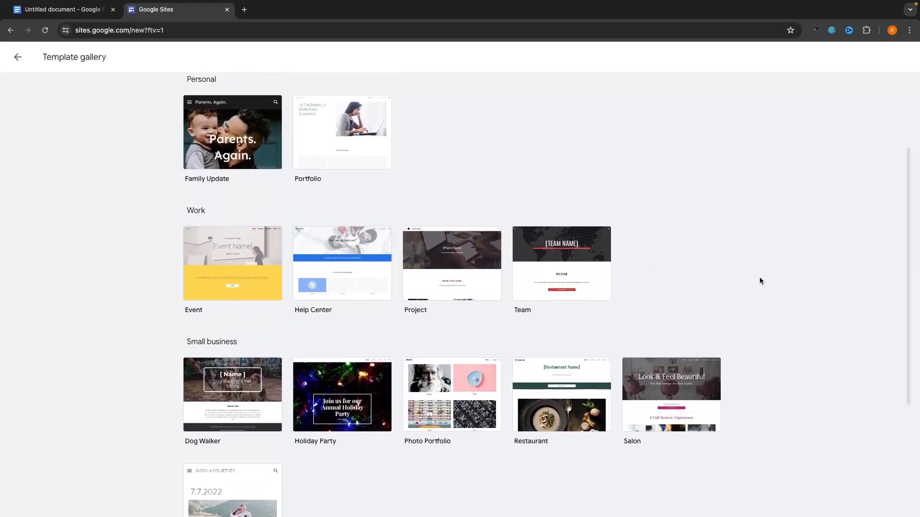
scroll(761, 281, down, 3)
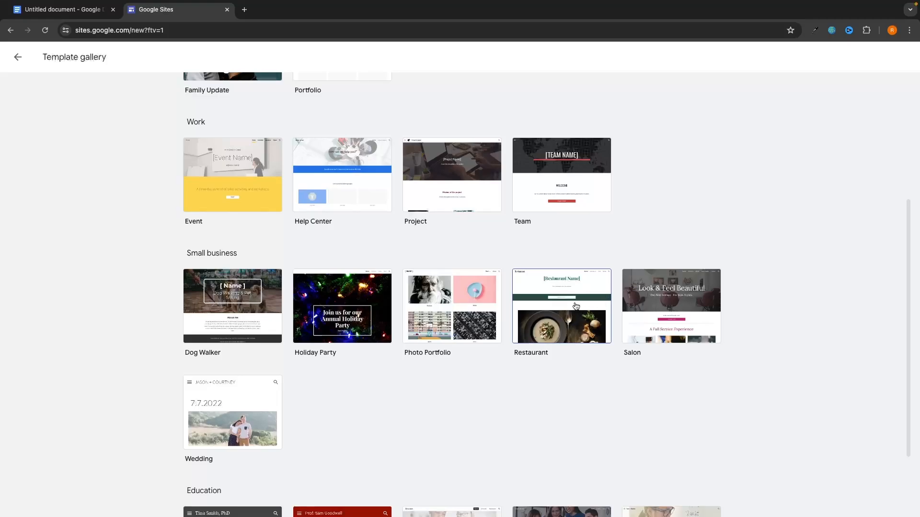
- Open the Restaurant template from the small business designs and look through its page layout
click(575, 315)
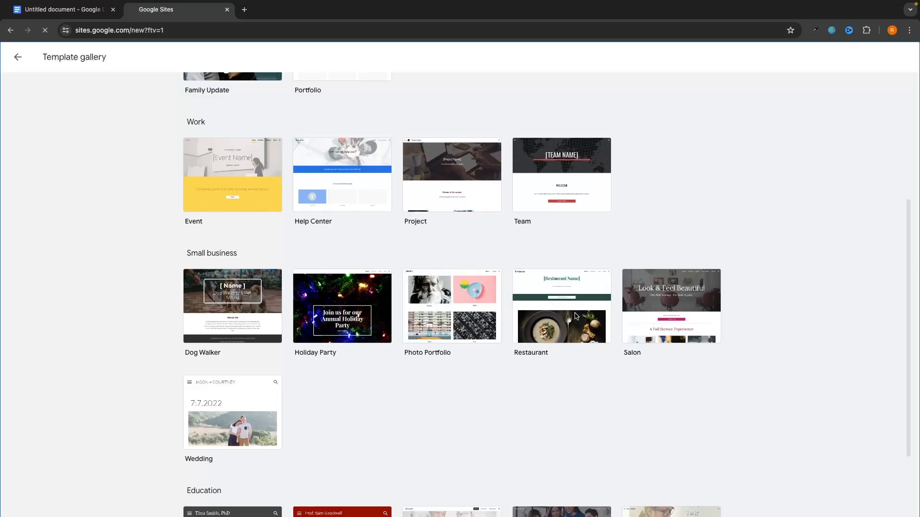
scroll(598, 275, down, 10)
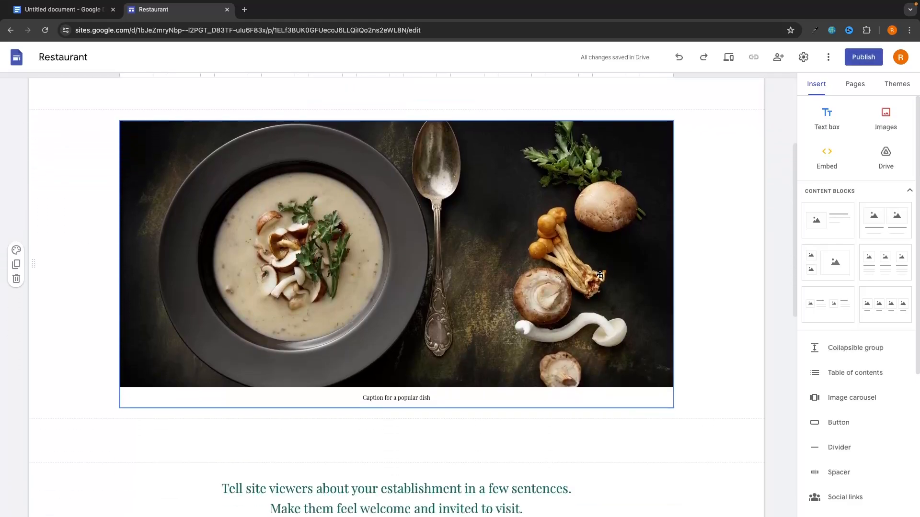
scroll(599, 274, up, 10)
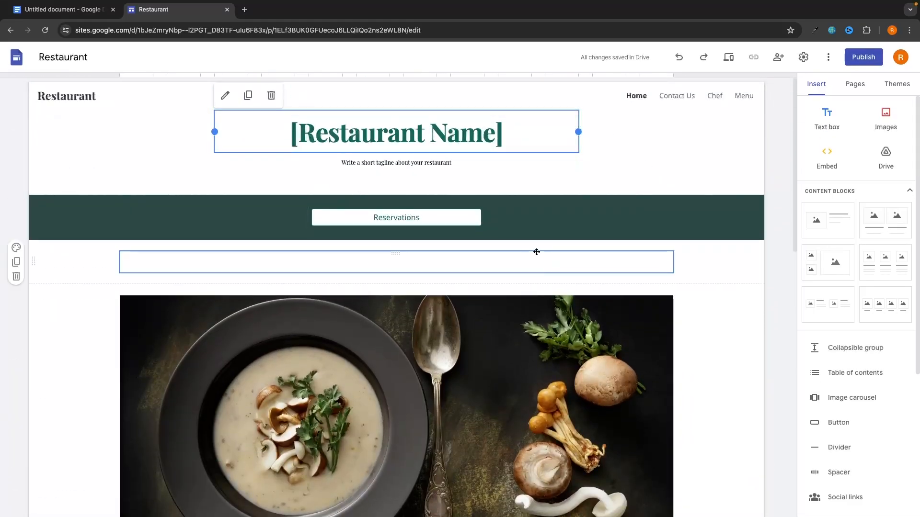
- Return to the Google Sites home page and create a new blank site
click(16, 57)
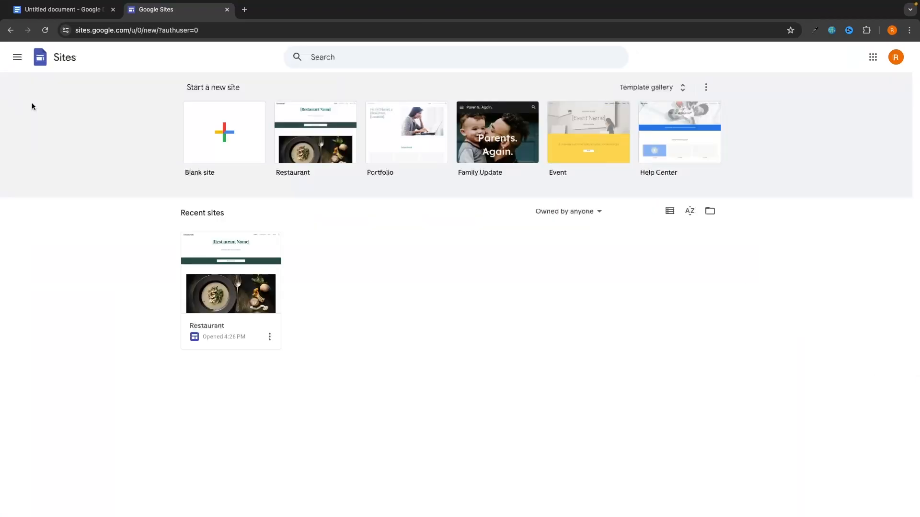
click(218, 146)
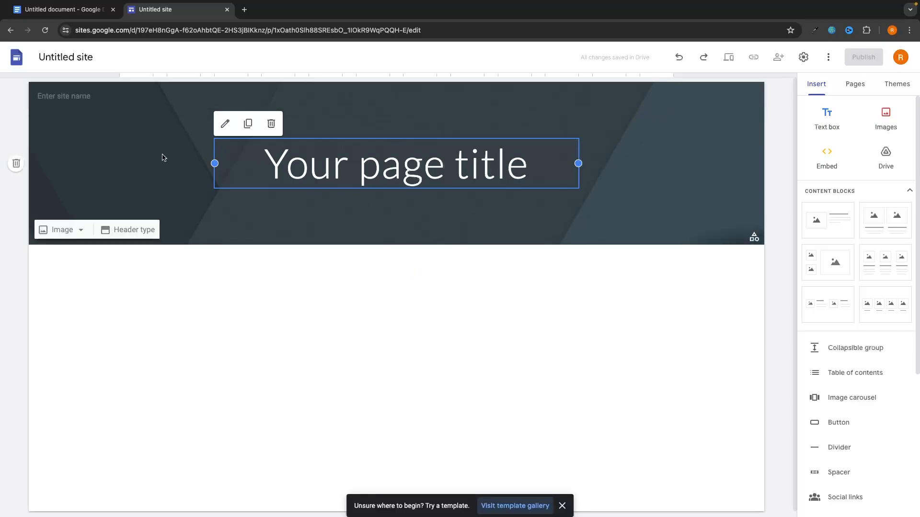
click(434, 290)
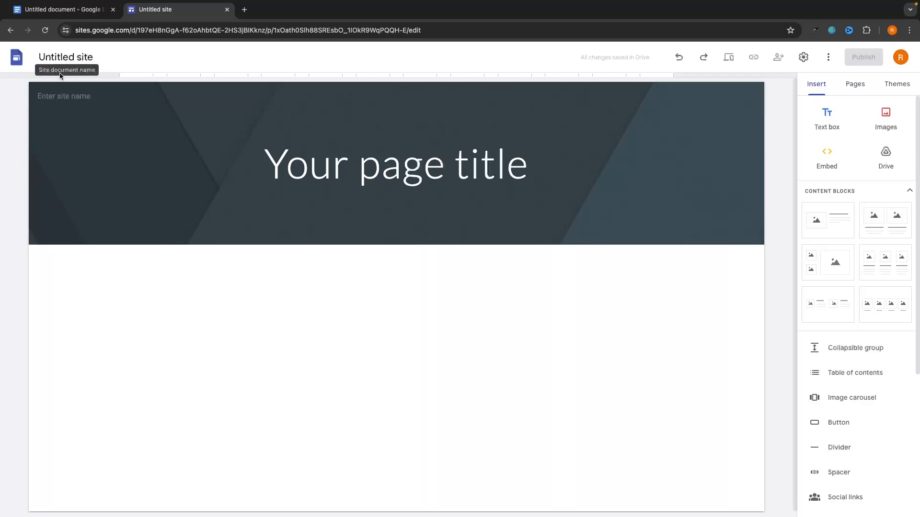
- Enter "G-Force Coffee" as the site name in the page header
click(45, 97)
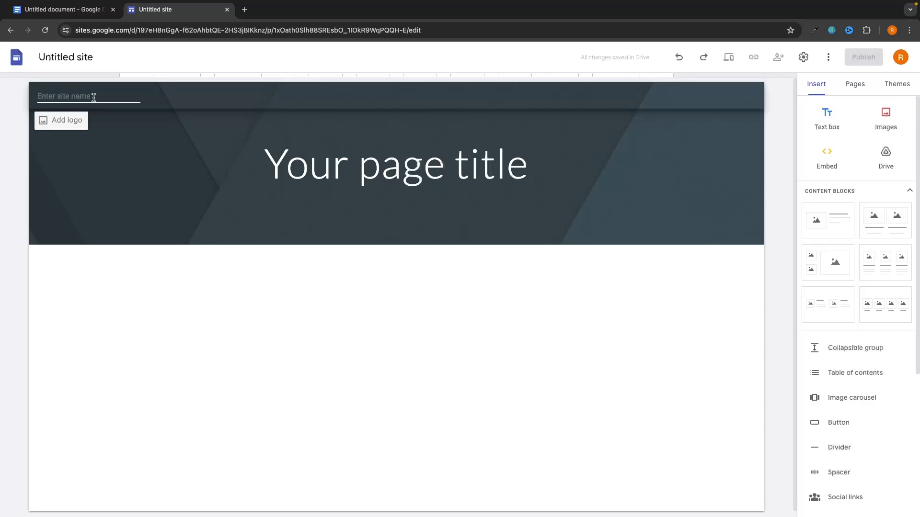
text(G-Force Coffee)
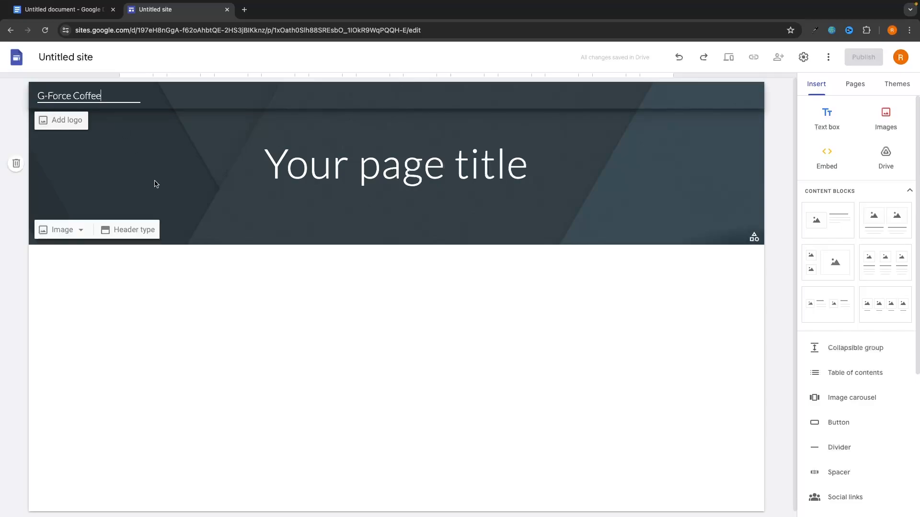
click(209, 269)
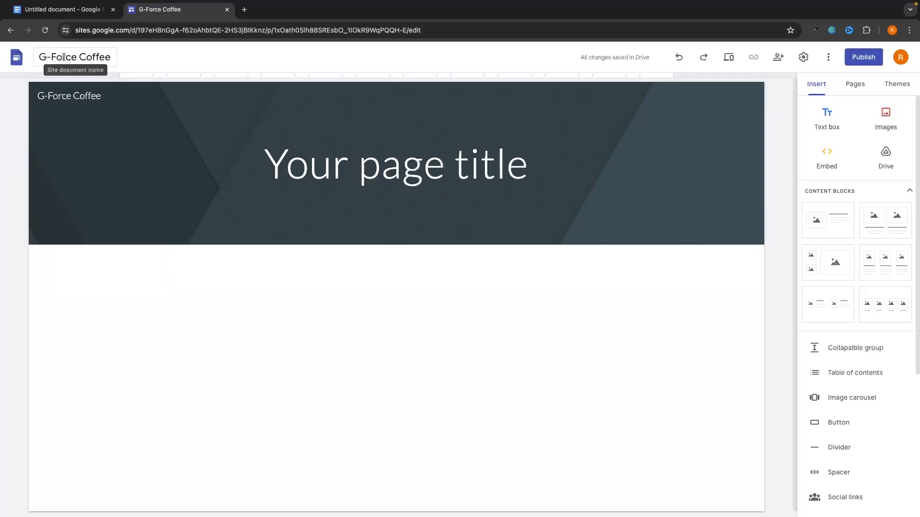
- Upload "Untitled design (1).png" from the Effects folder in YouTube as the site logo and close the settings
mouse_move(50, 84)
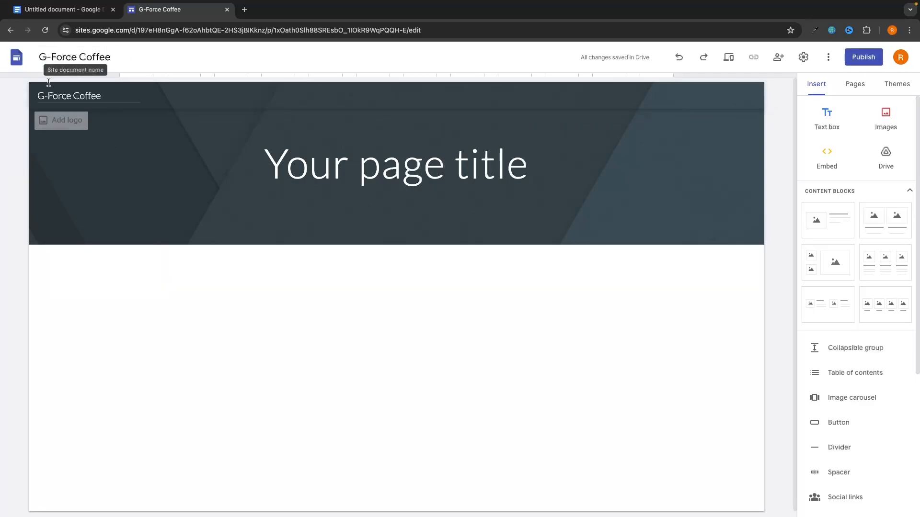
click(65, 121)
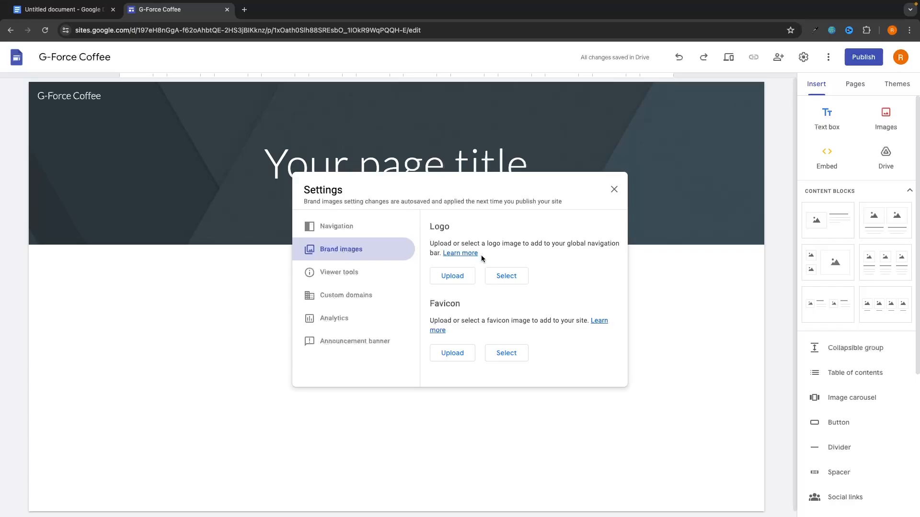
click(456, 281)
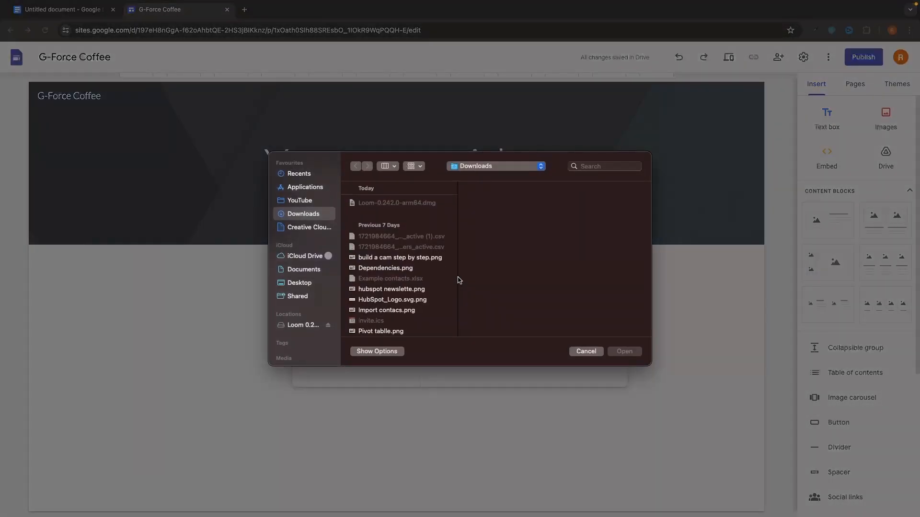
click(309, 201)
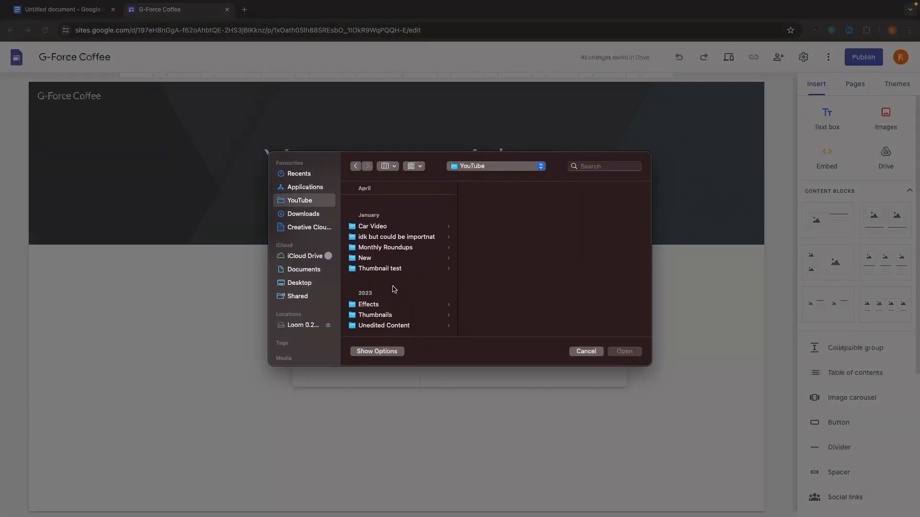
click(375, 306)
double_click(503, 315)
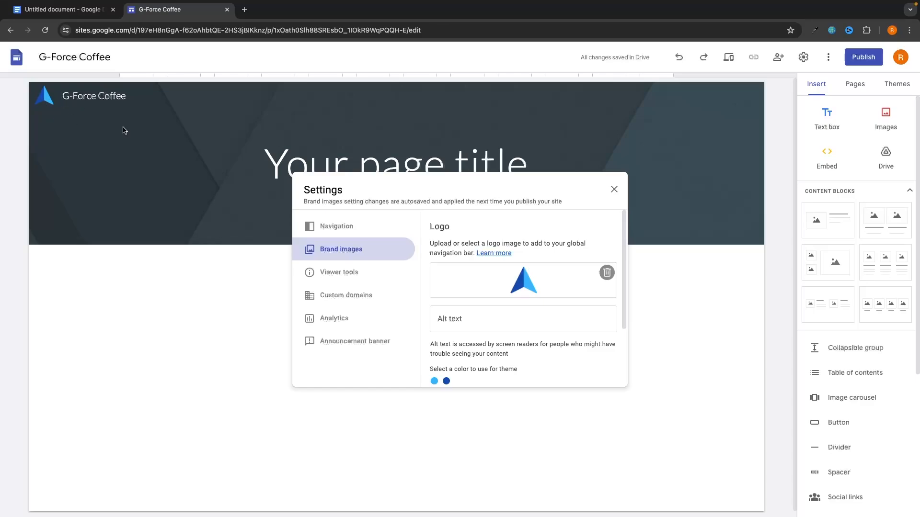
click(612, 187)
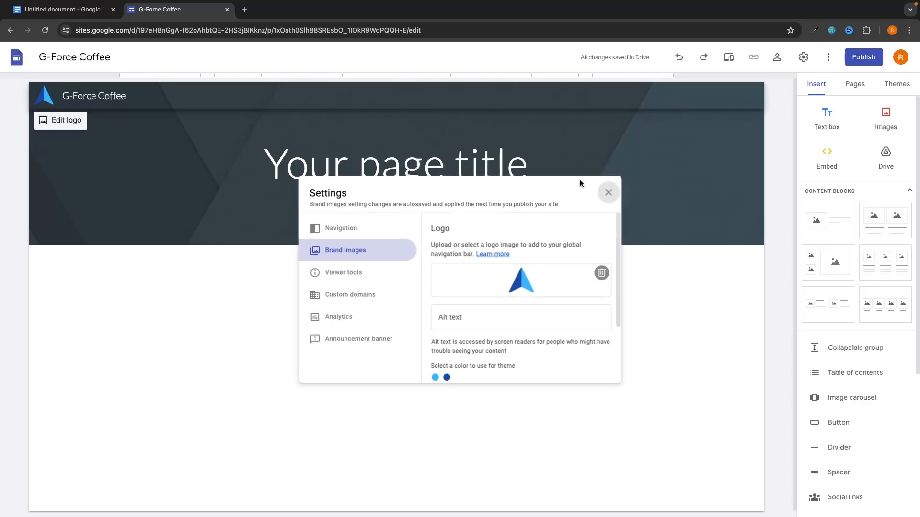
- Upload "Untitled design (1).png" as the site's favicon in the brand image settings, and close the settings
click(57, 120)
scroll(535, 295, down, 2)
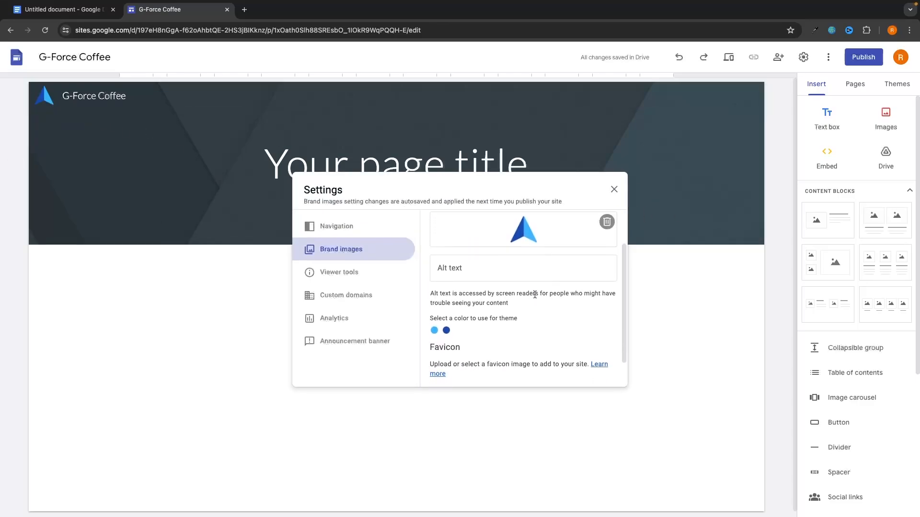
scroll(535, 295, down, 1)
drag(427, 316, 465, 315)
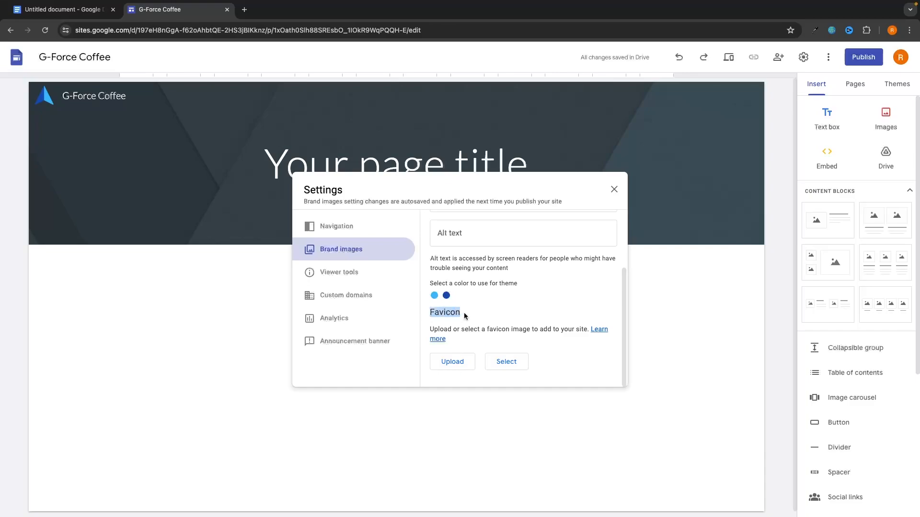
click(465, 315)
click(453, 363)
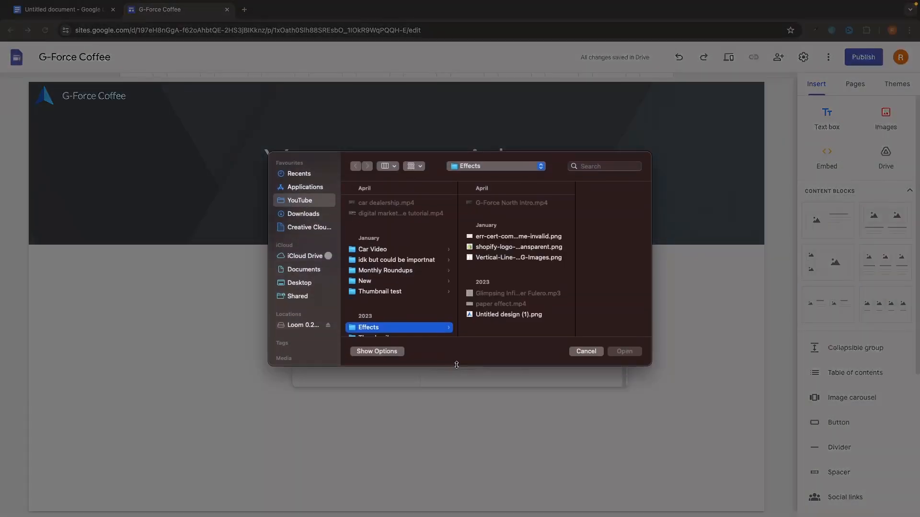
double_click(509, 316)
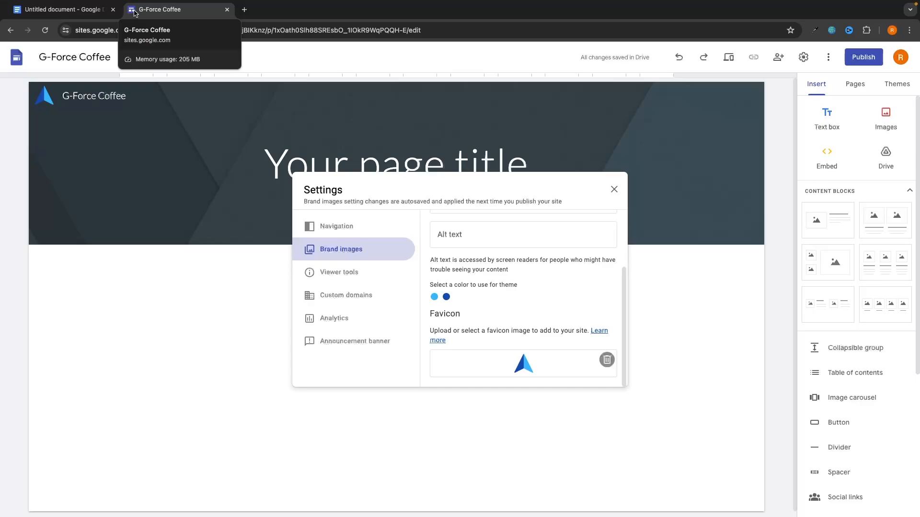
scroll(520, 238, up, 1)
scroll(521, 250, down, 1)
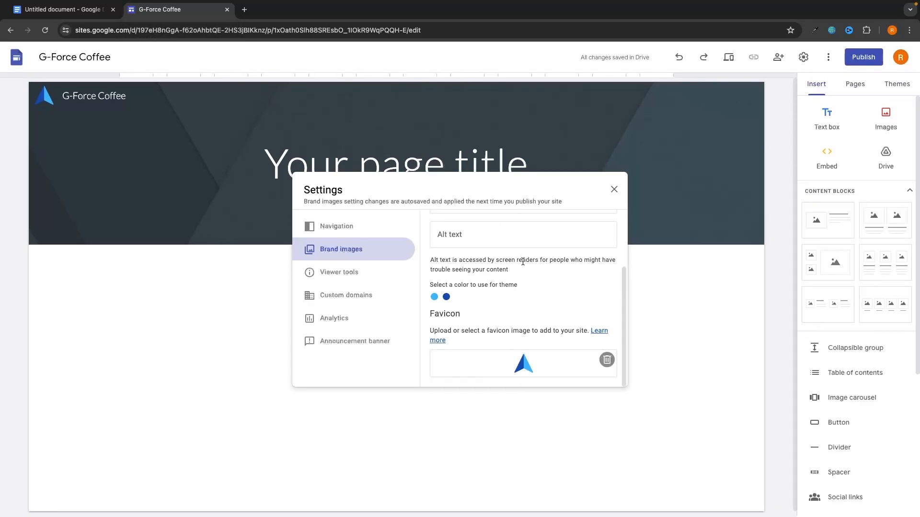
scroll(523, 262, up, 2)
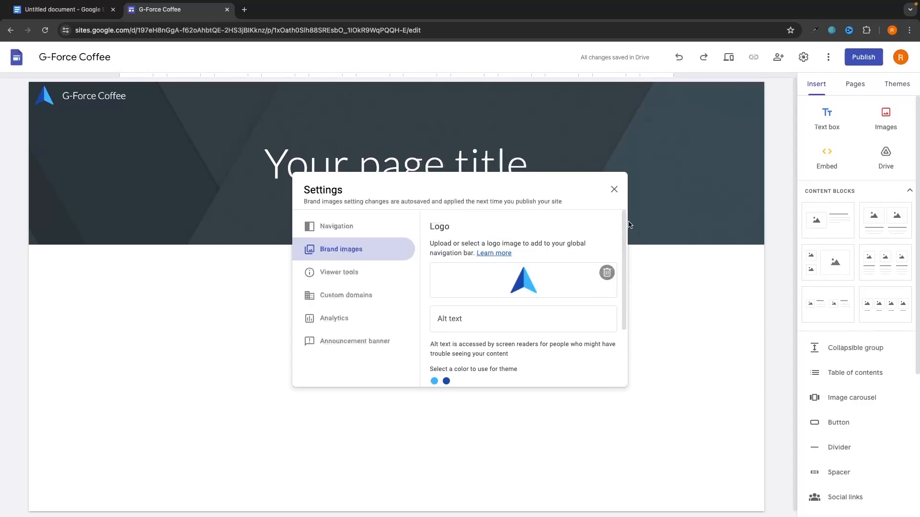
click(614, 189)
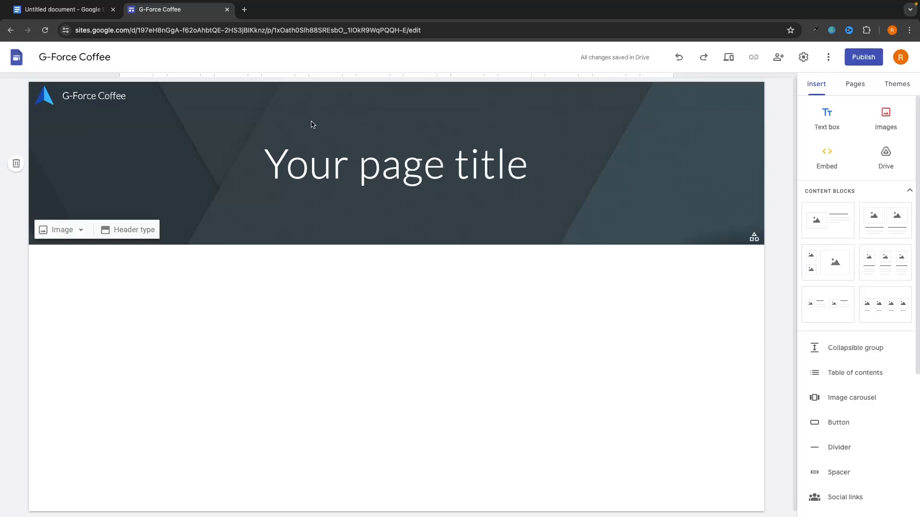
- Replace the placeholder page title in the header with "The Best Coffee Reviews"
triple_click(358, 165)
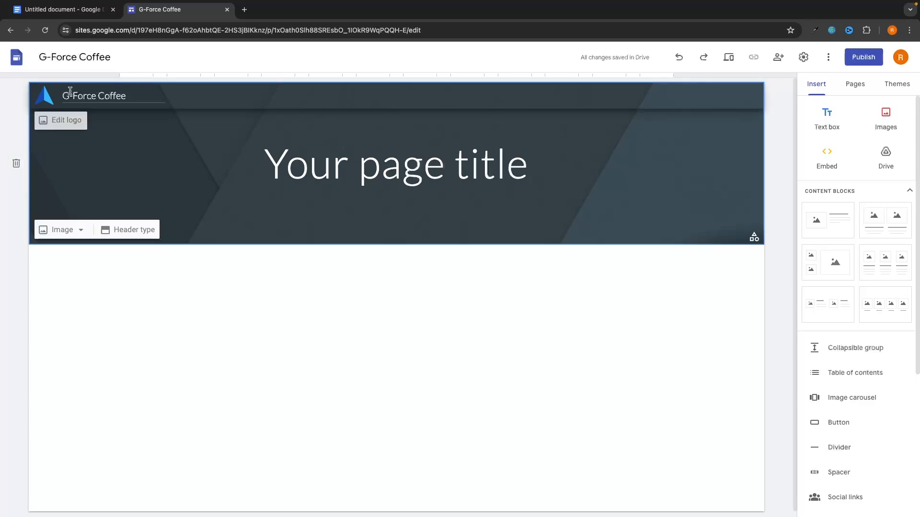
triple_click(371, 166)
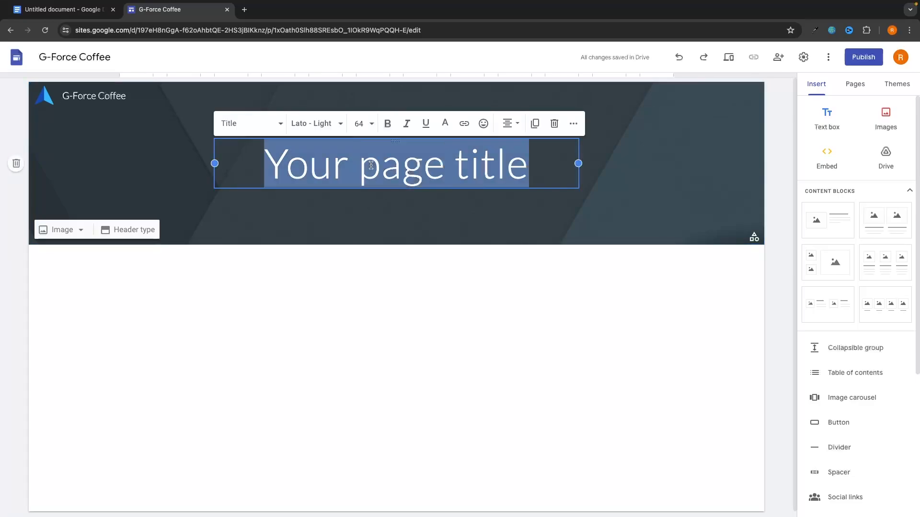
text(The bes)
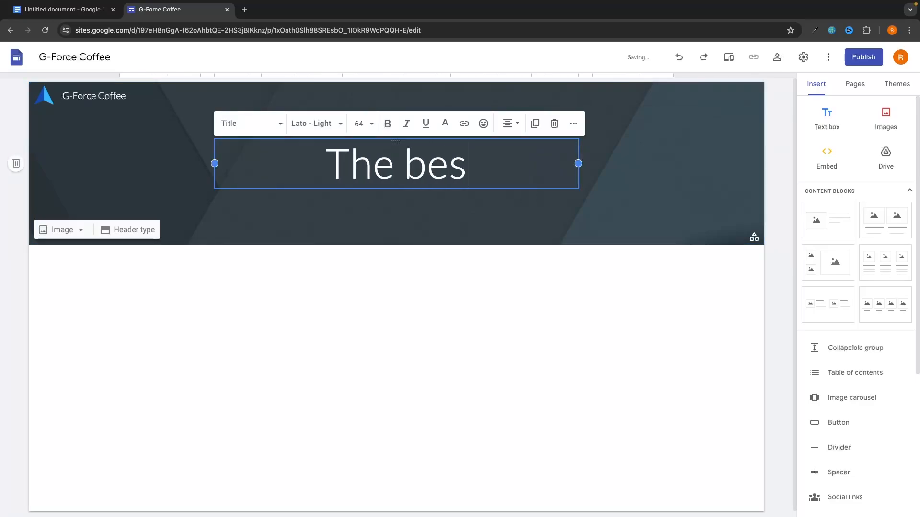
key(BackSpace)
key(BackSpace)
key(BackSpace)
text(Best C)
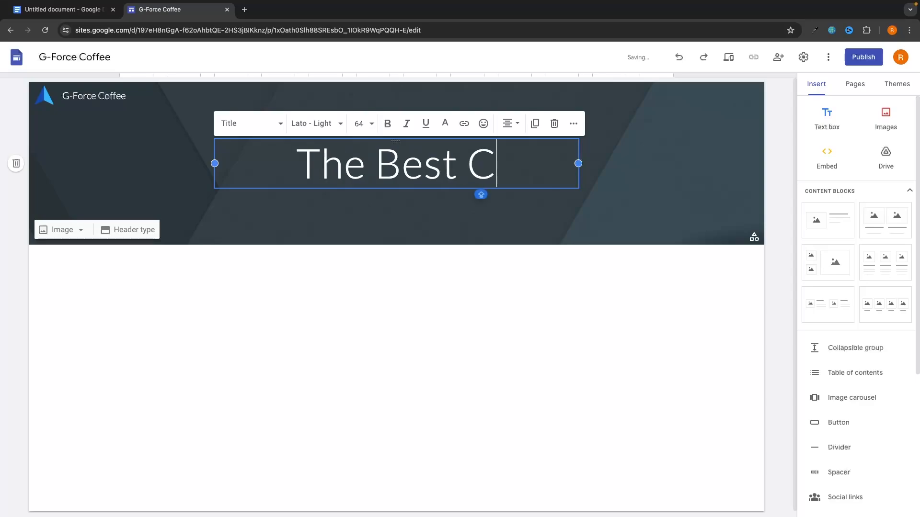
text(offee Rev)
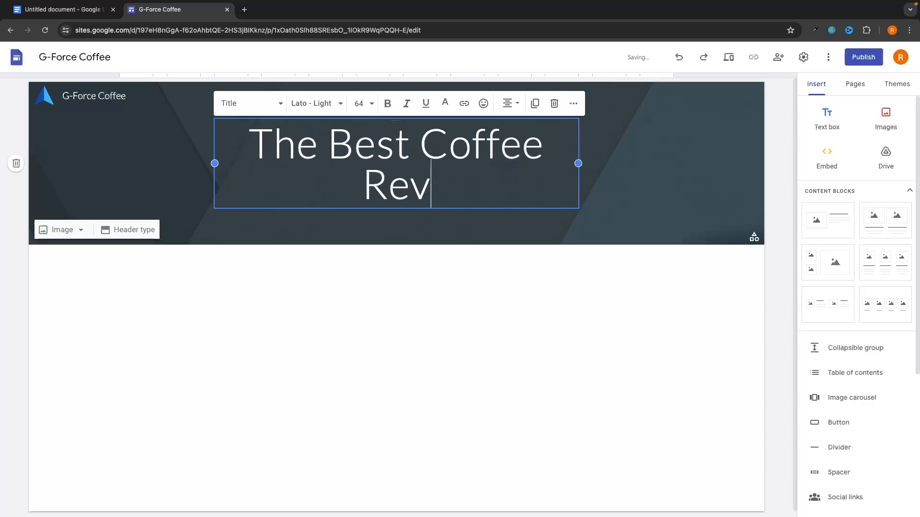
text(iews)
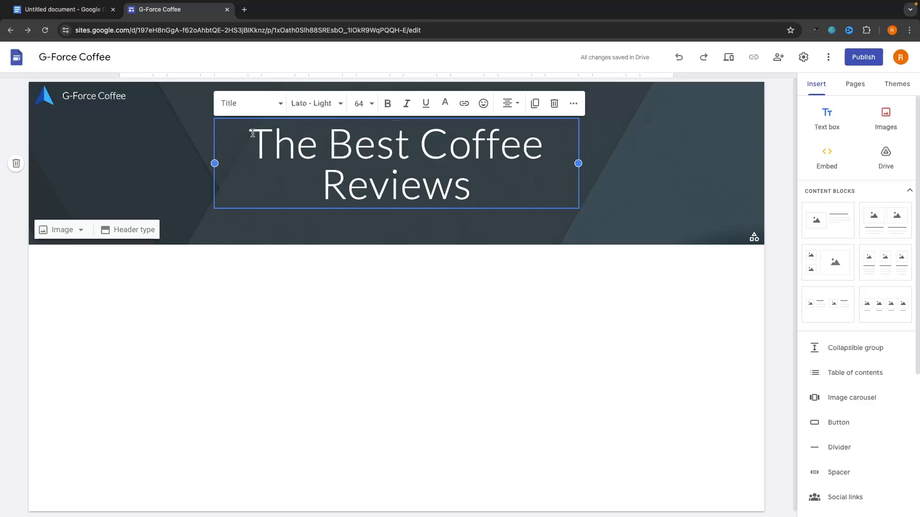
- Change the font of the whole header title "The Best Coffee Reviews" to Arial
drag(249, 139, 488, 186)
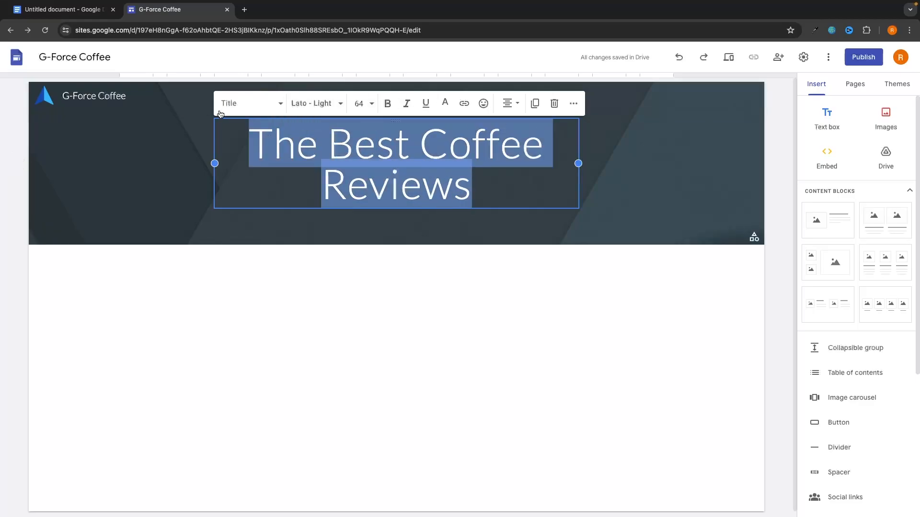
click(310, 104)
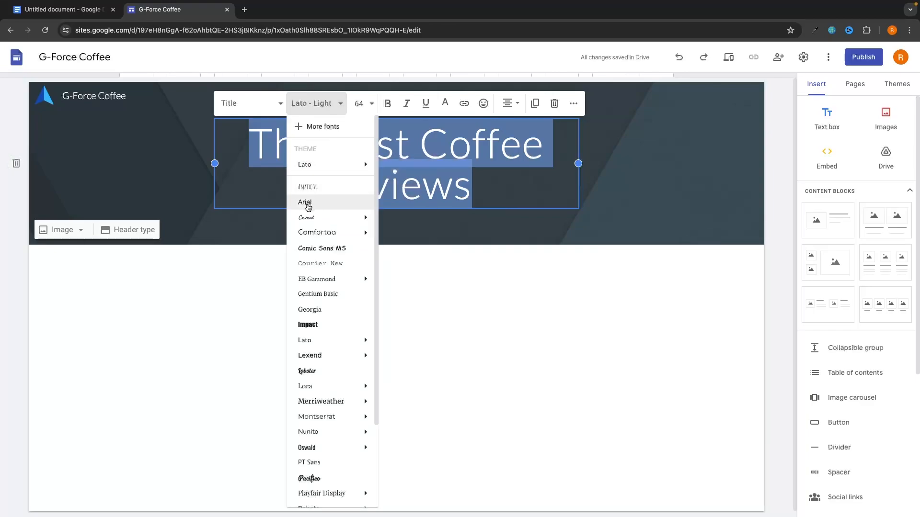
click(311, 204)
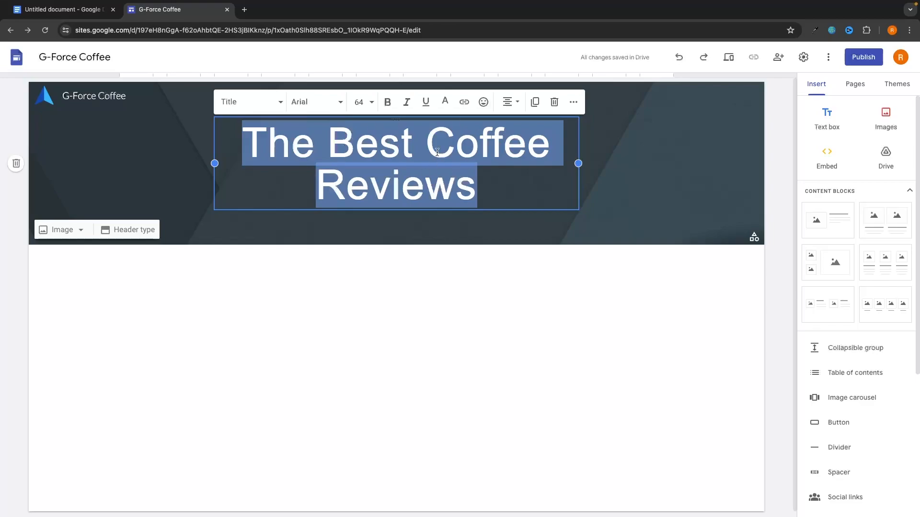
- Try font size 60 on the header title, compare it using undo and redo, and leave the size change undone
click(369, 103)
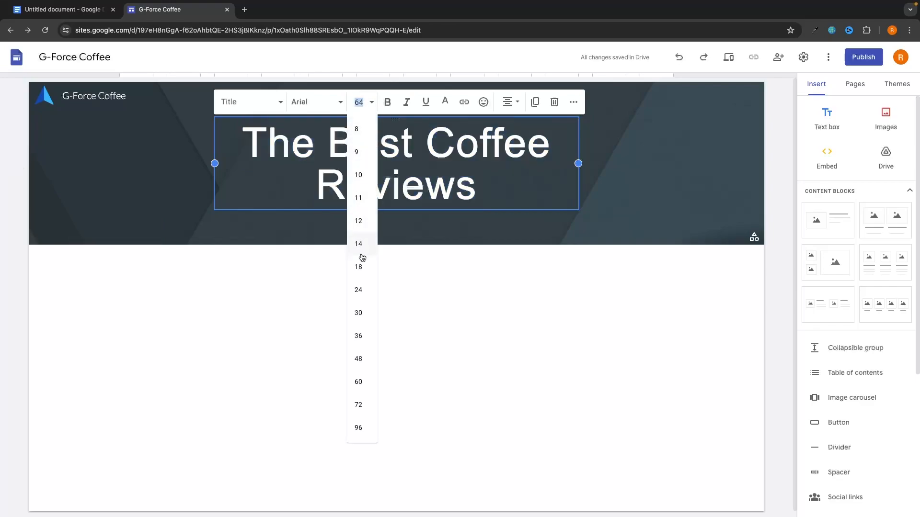
click(356, 384)
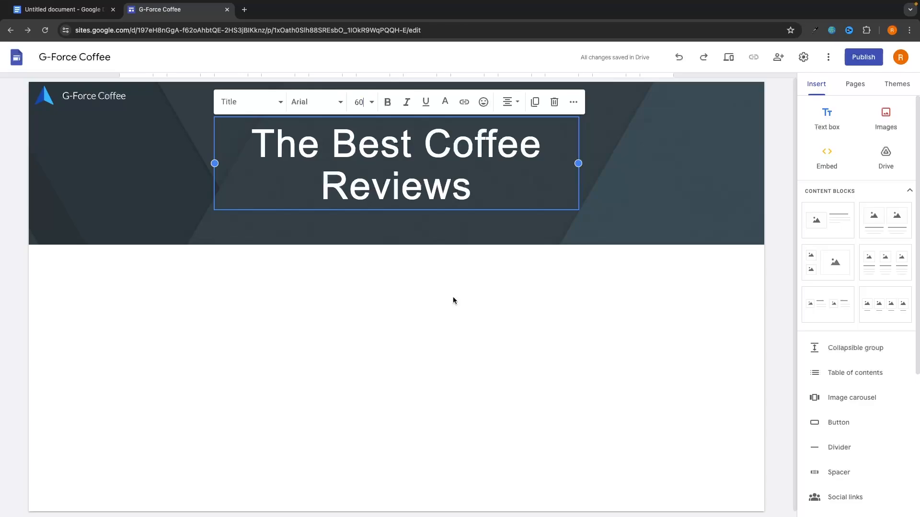
click(681, 58)
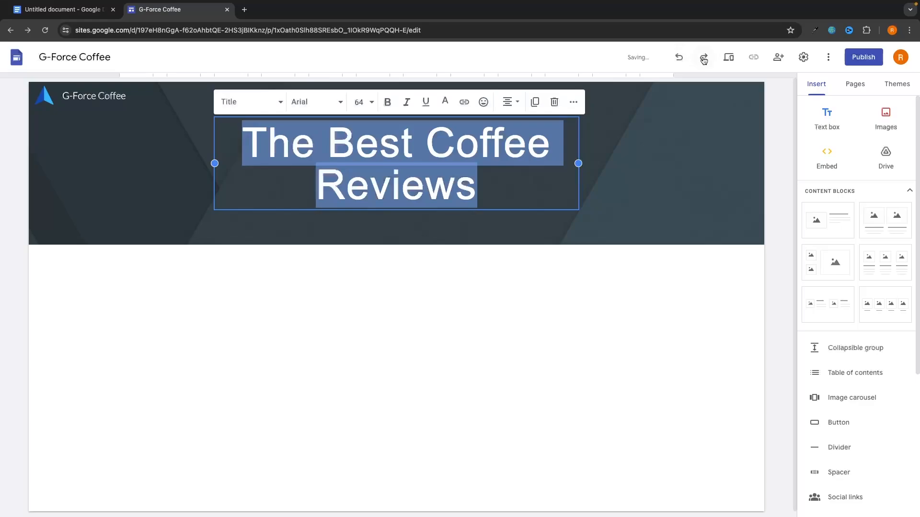
click(702, 58)
click(679, 58)
click(703, 58)
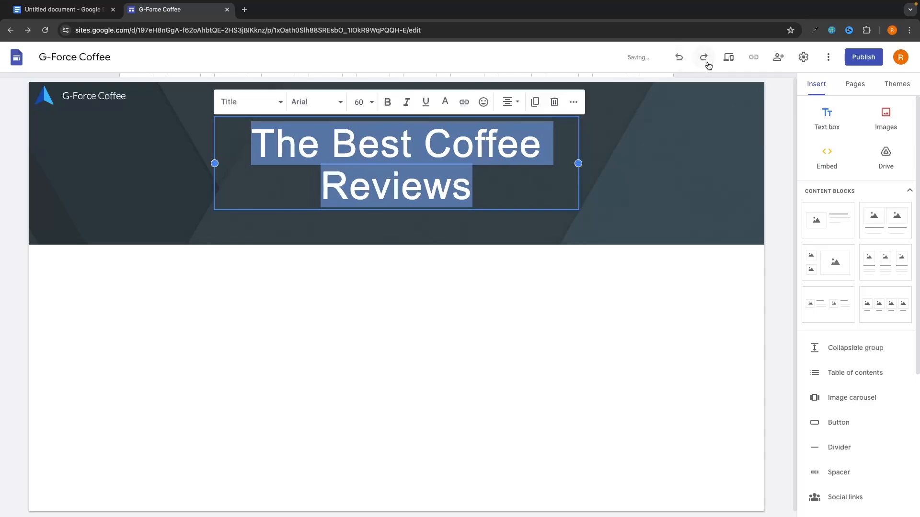
click(679, 59)
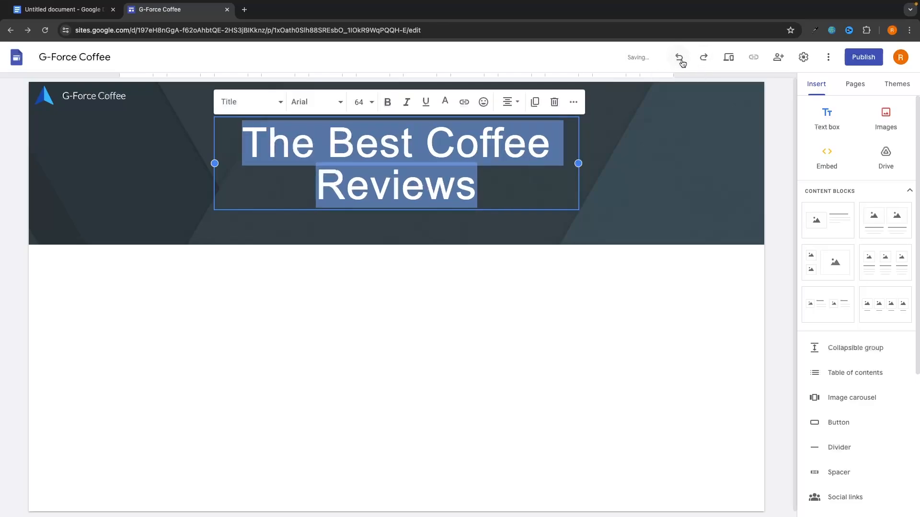
- Make the header title bold, and try italic and underline on it before removing both
click(388, 102)
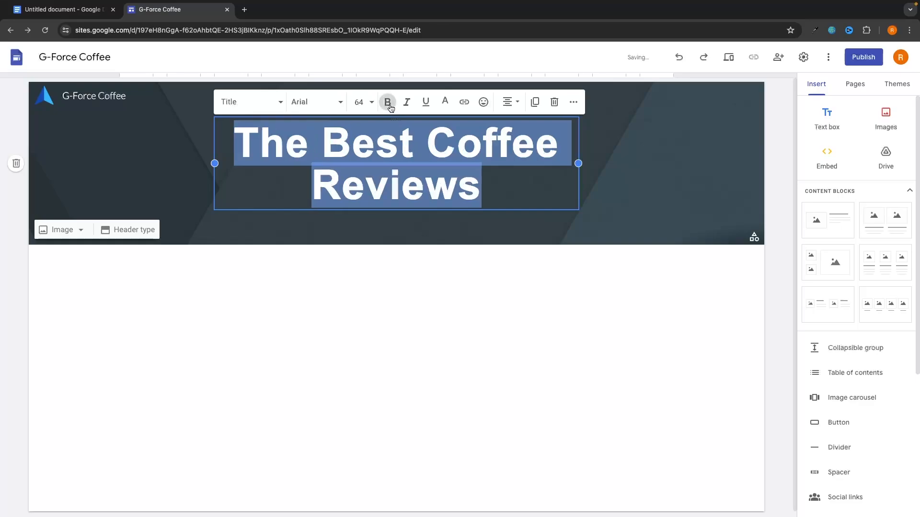
click(406, 103)
click(424, 103)
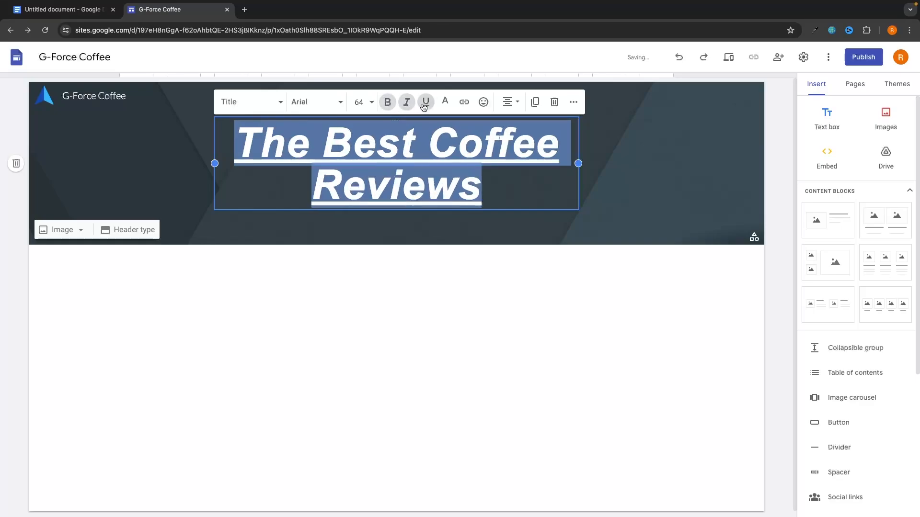
click(406, 102)
click(424, 103)
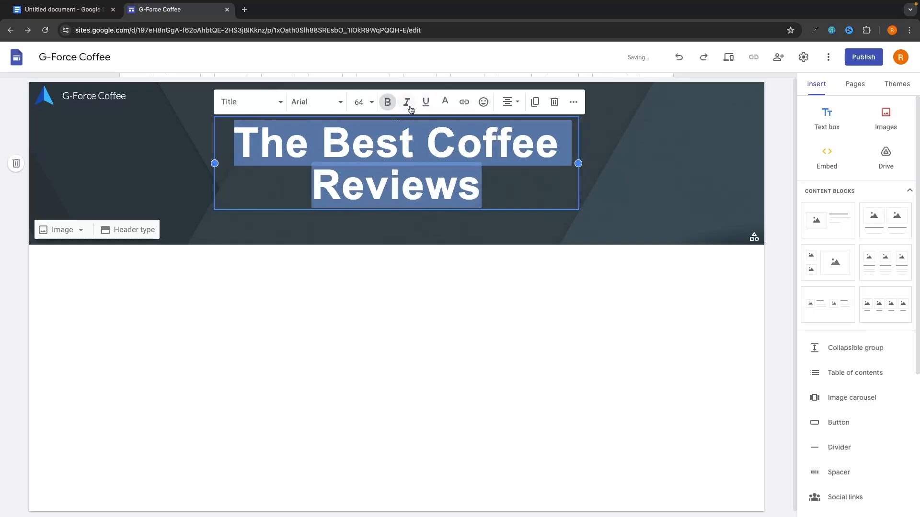
click(445, 103)
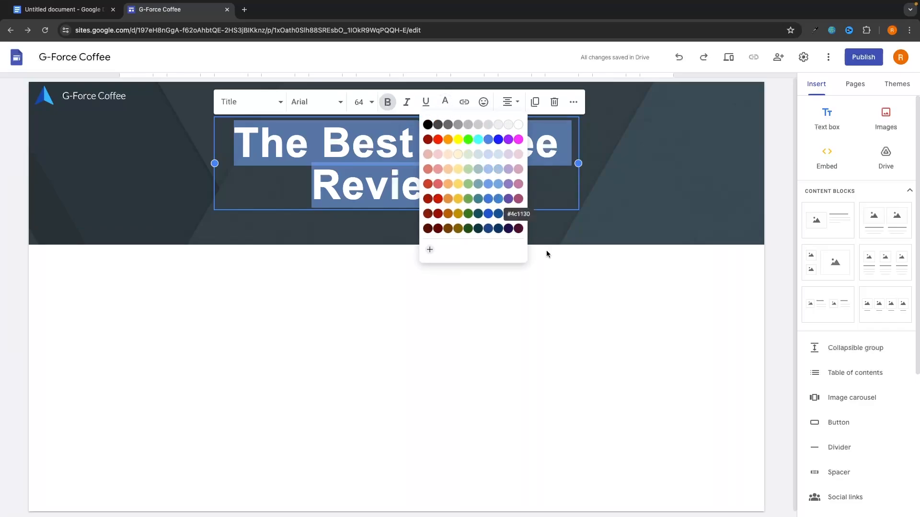
click(565, 297)
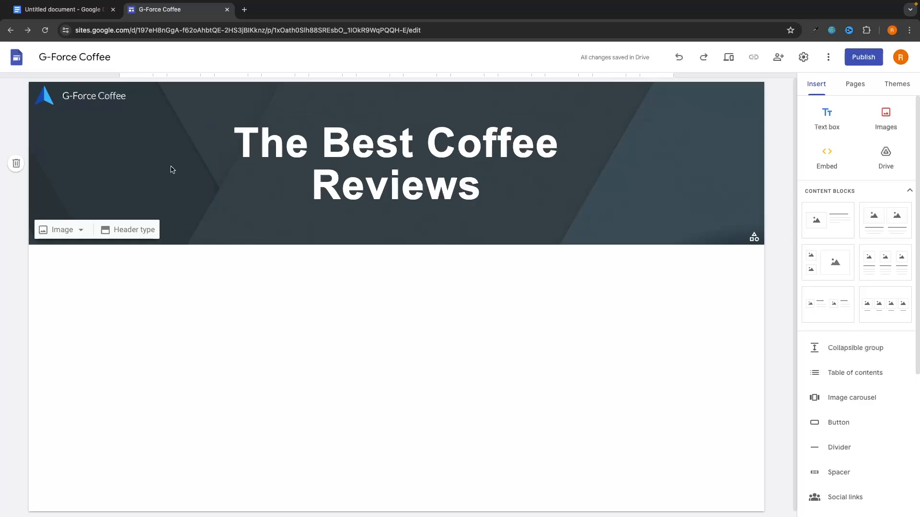
- Browse the built-in image gallery for a background picture for the page header
mouse_move(43, 88)
click(71, 235)
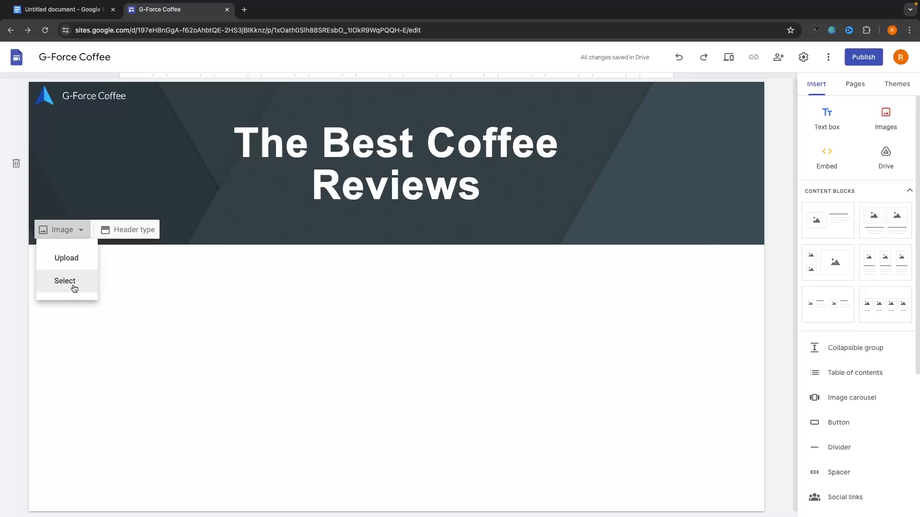
click(74, 287)
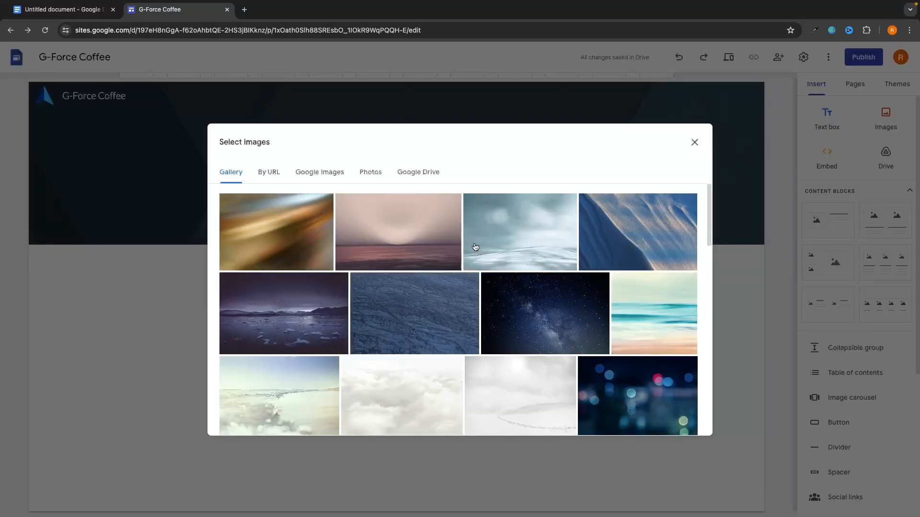
scroll(475, 247, down, 20)
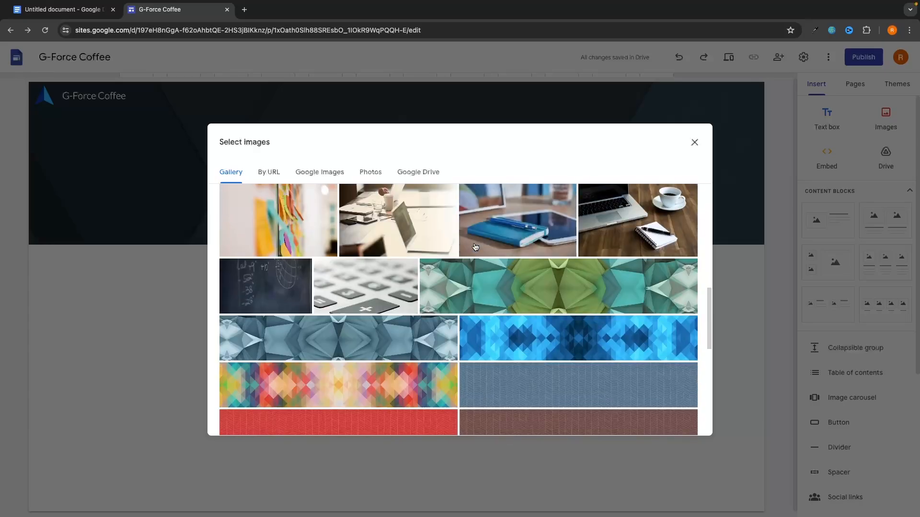
scroll(476, 247, down, 5)
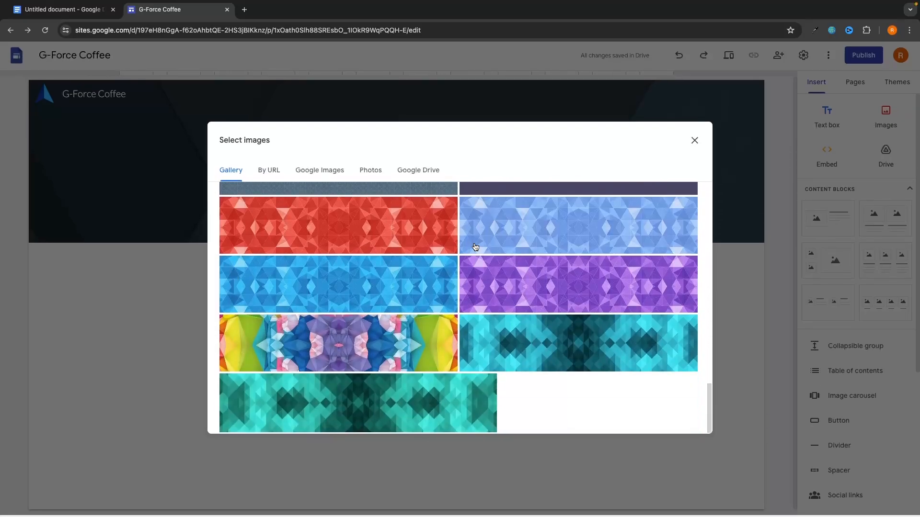
scroll(476, 247, up, 20)
scroll(475, 247, down, 20)
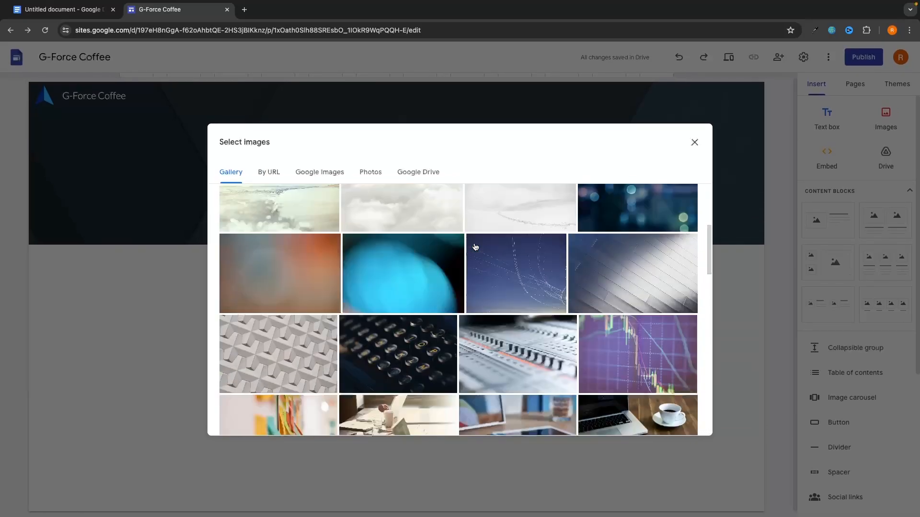
scroll(472, 242, up, 20)
scroll(389, 337, down, 8)
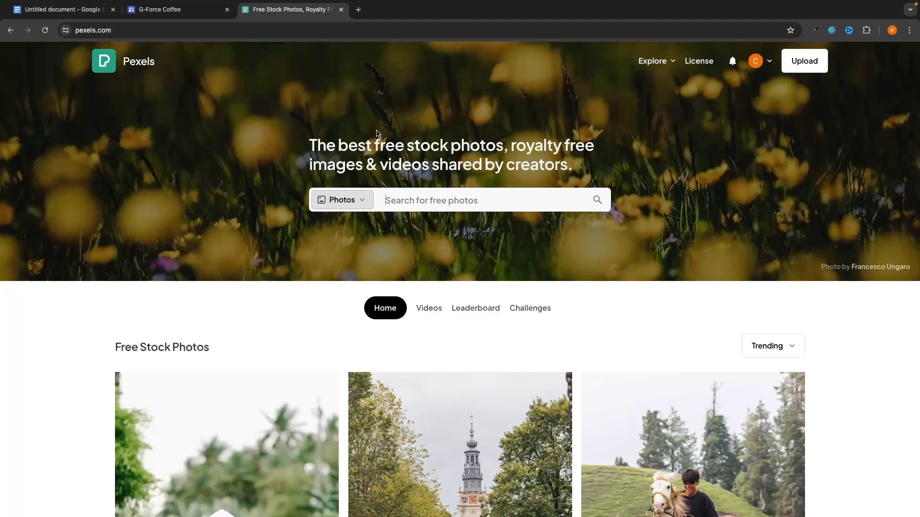
- Search for "coffee" photos on Pexels
drag(379, 149, 597, 162)
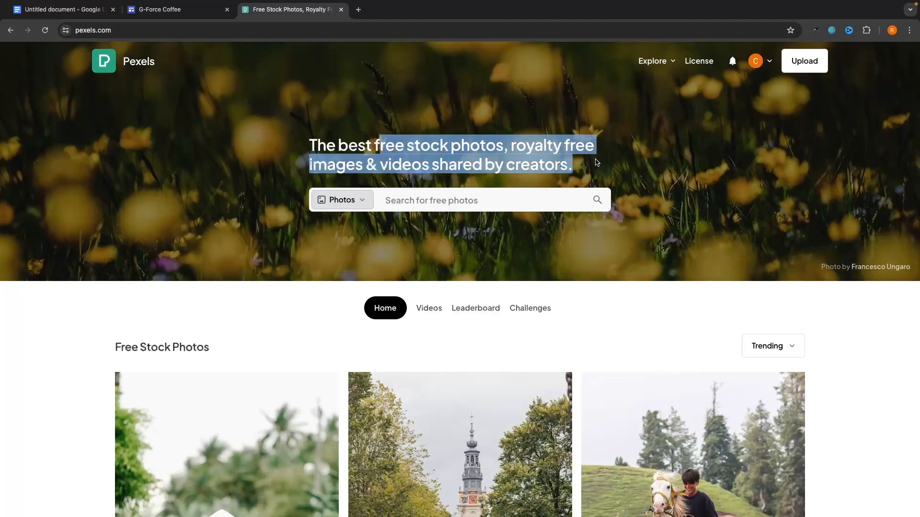
click(597, 173)
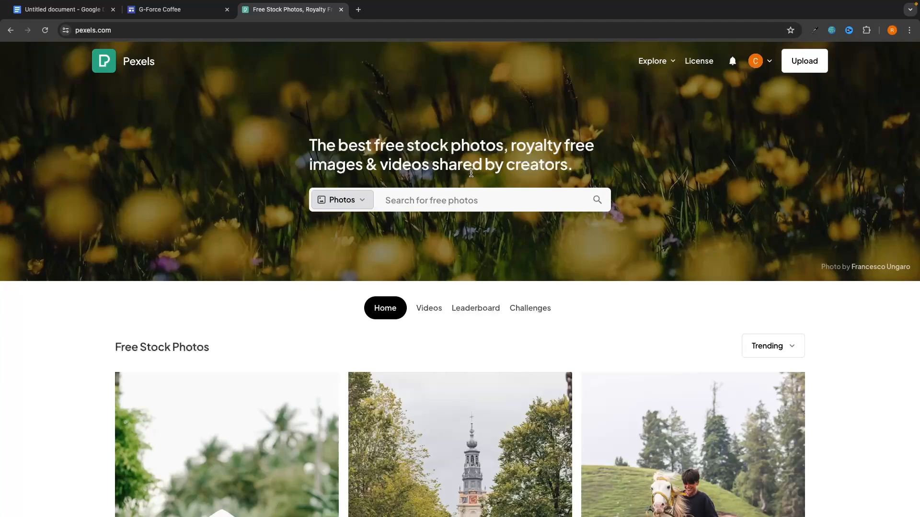
click(426, 194)
text(coffee)
key(Return)
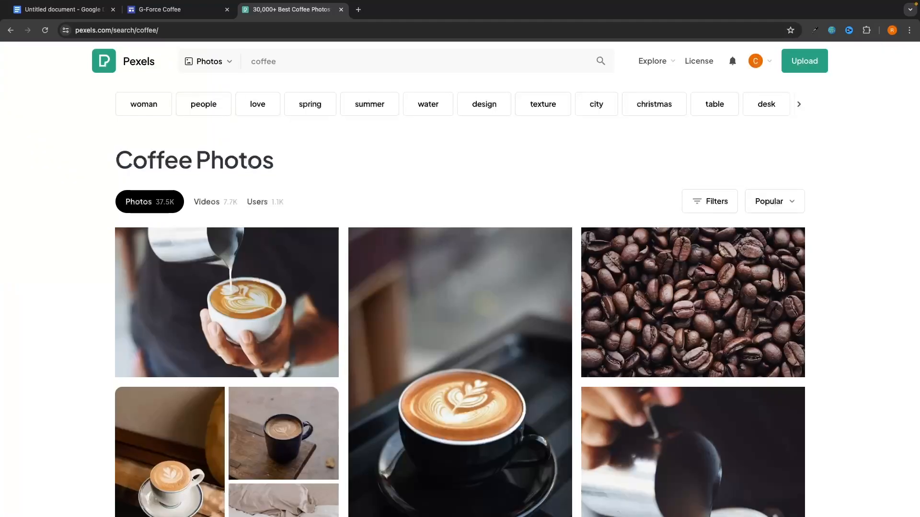
- Find the photo of coffee beans in a roaster among the results, download it, and dismiss the Canva promotion
scroll(444, 183, down, 6)
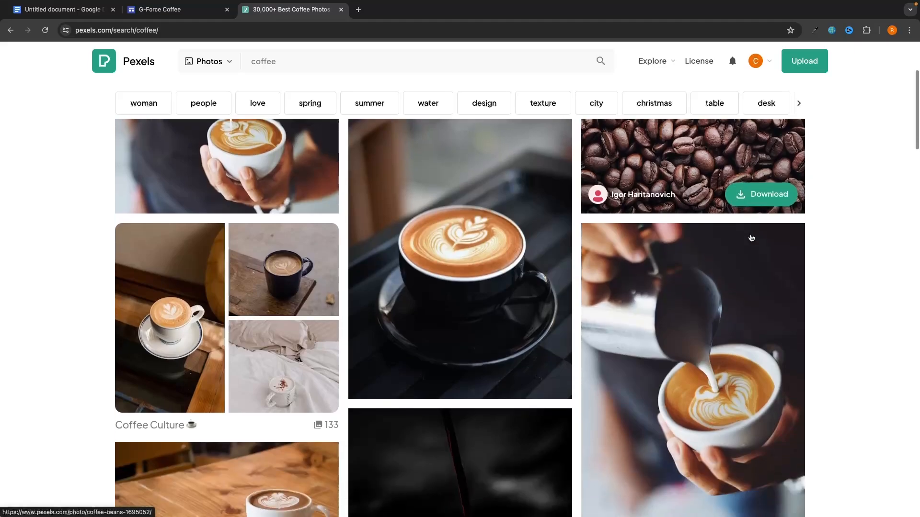
scroll(832, 277, down, 6)
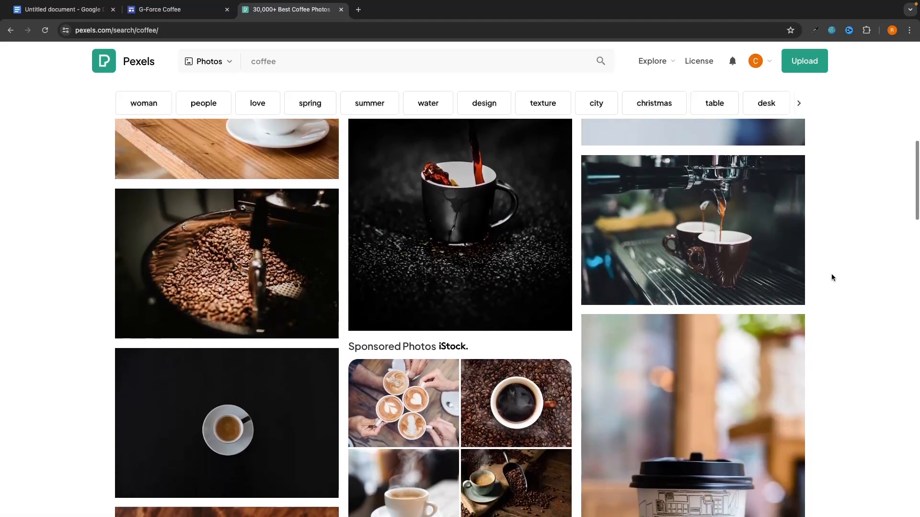
scroll(832, 278, down, 2)
scroll(832, 277, up, 2)
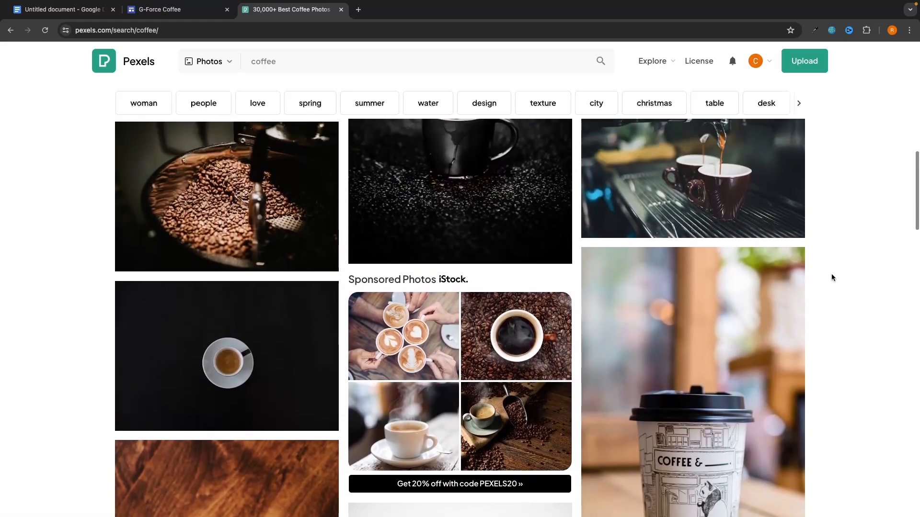
click(290, 320)
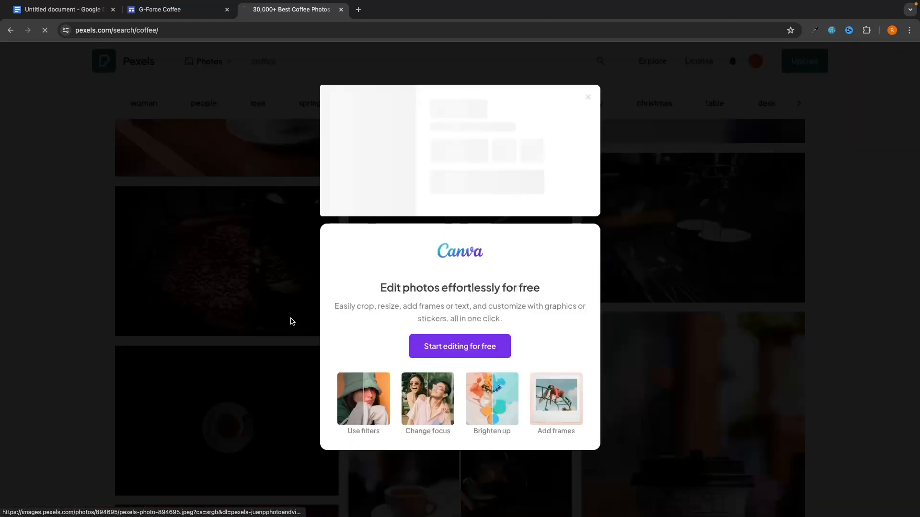
click(283, 315)
- Download the photo of espresso pouring into two cups and the close-up photo of dark coffee beans
click(753, 282)
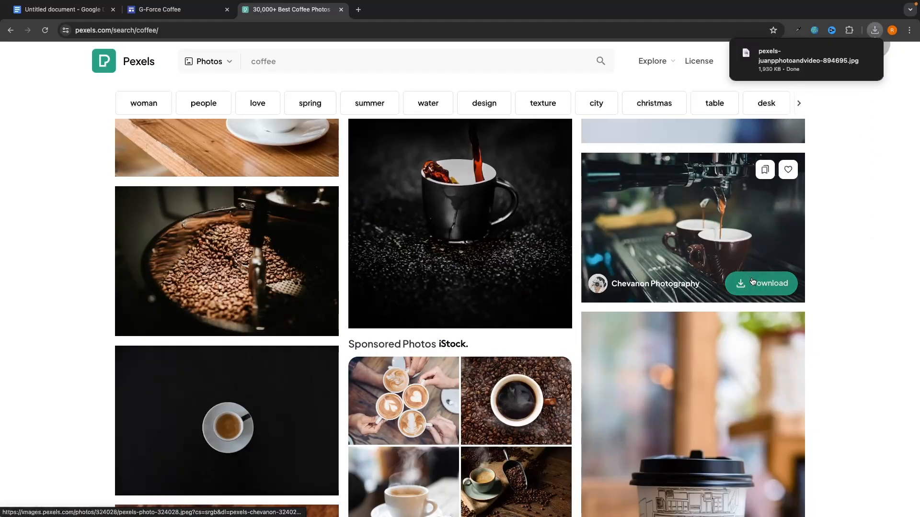
click(813, 258)
scroll(813, 259, up, 10)
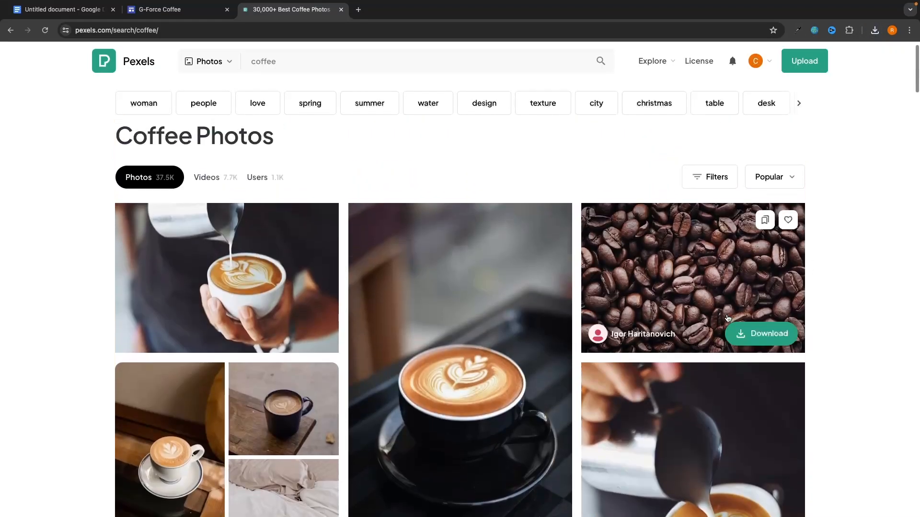
click(762, 334)
click(820, 293)
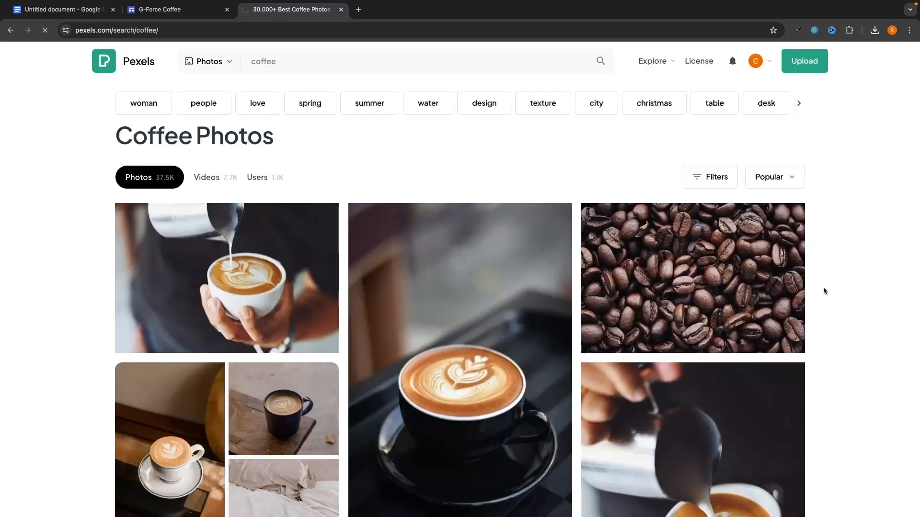
- Switch back to Google Sites and upload "pexels-juanpphotoandvideo-894695.jpg" from Downloads as the header background image
click(188, 11)
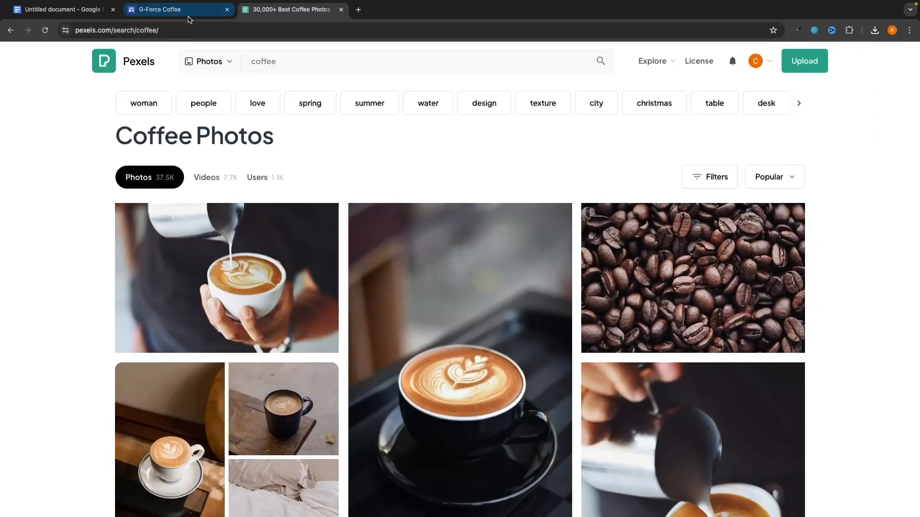
click(66, 231)
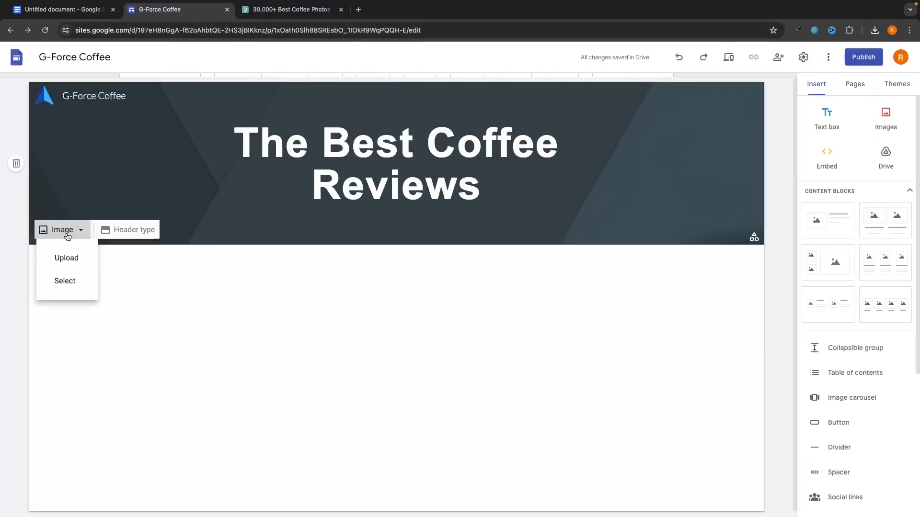
click(72, 261)
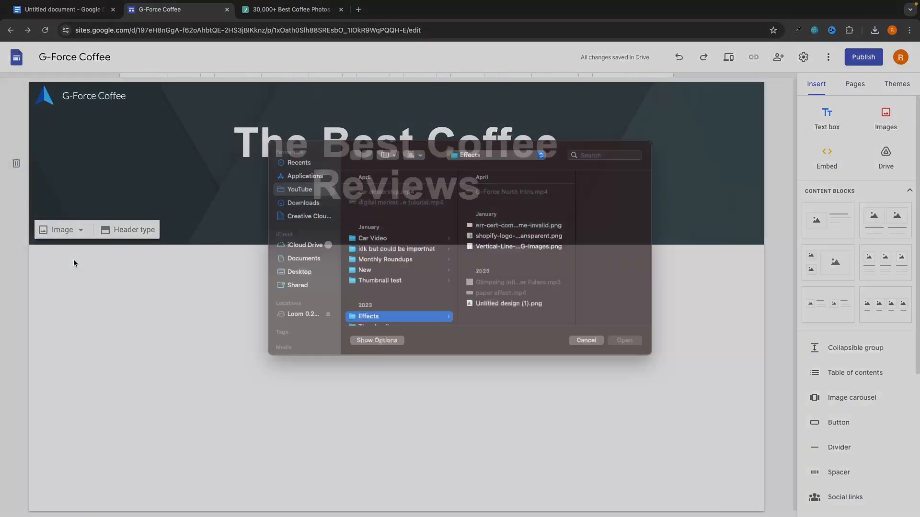
click(306, 214)
click(386, 235)
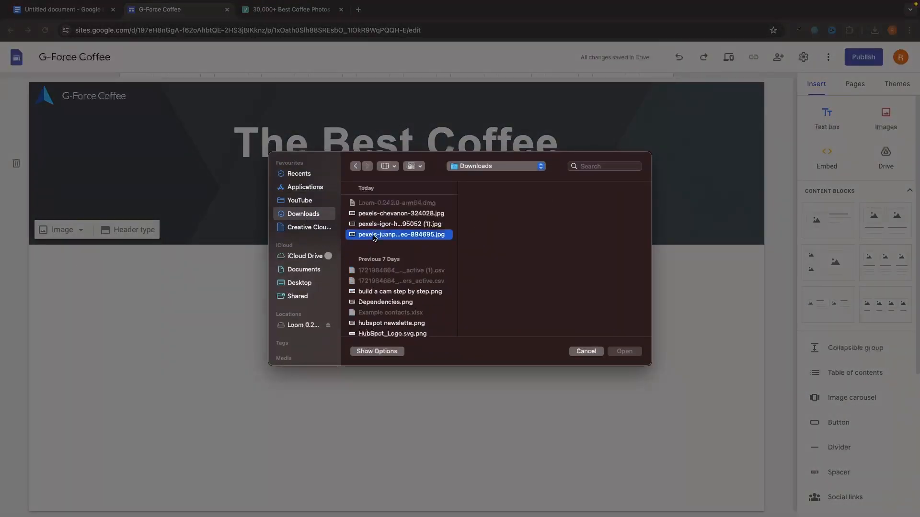
double_click(385, 235)
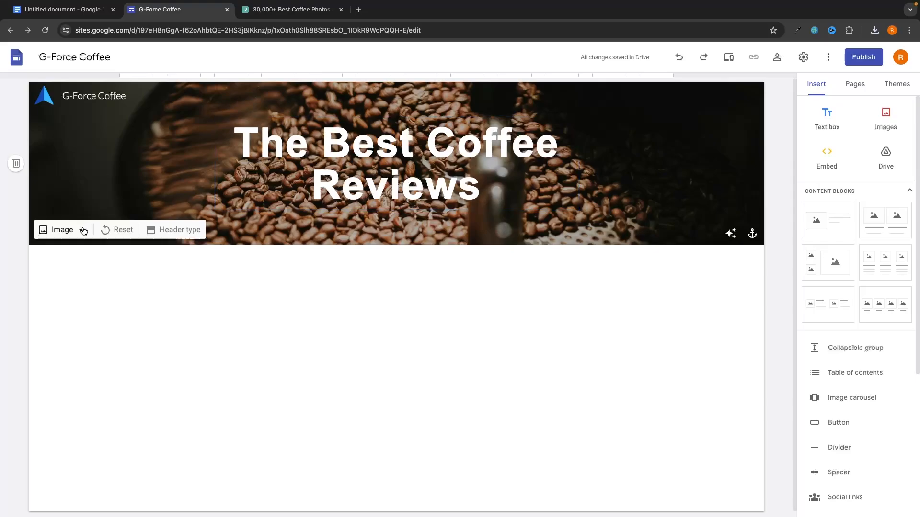
- Try the downloaded close-up of dark coffee beans and the photo of espresso pouring into two cups as the header background image
click(81, 230)
click(67, 259)
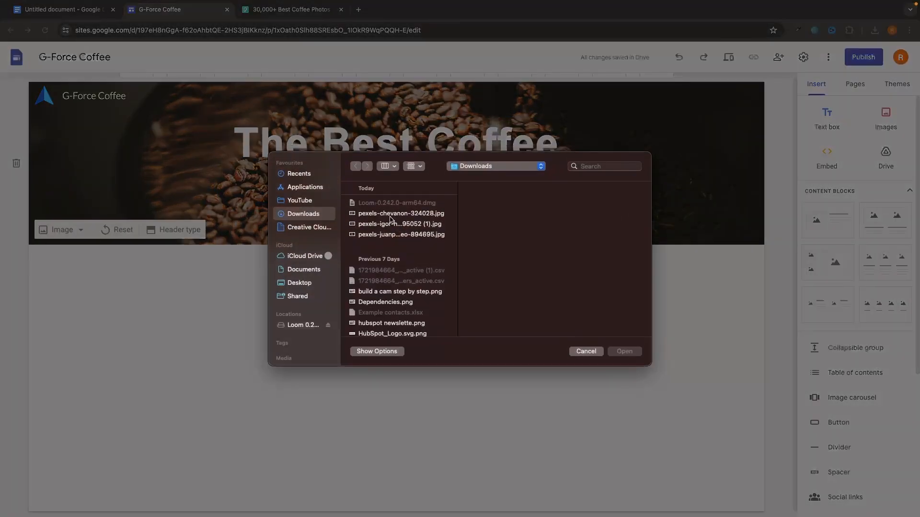
double_click(381, 225)
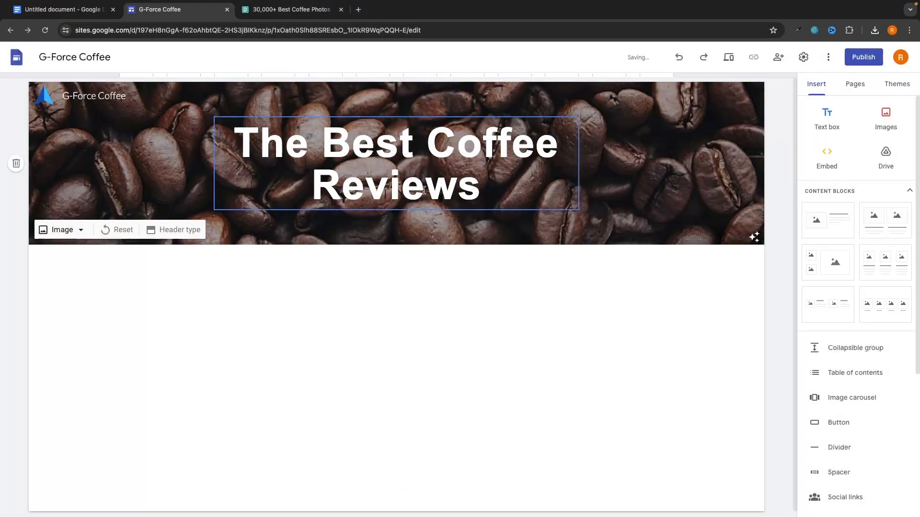
click(80, 230)
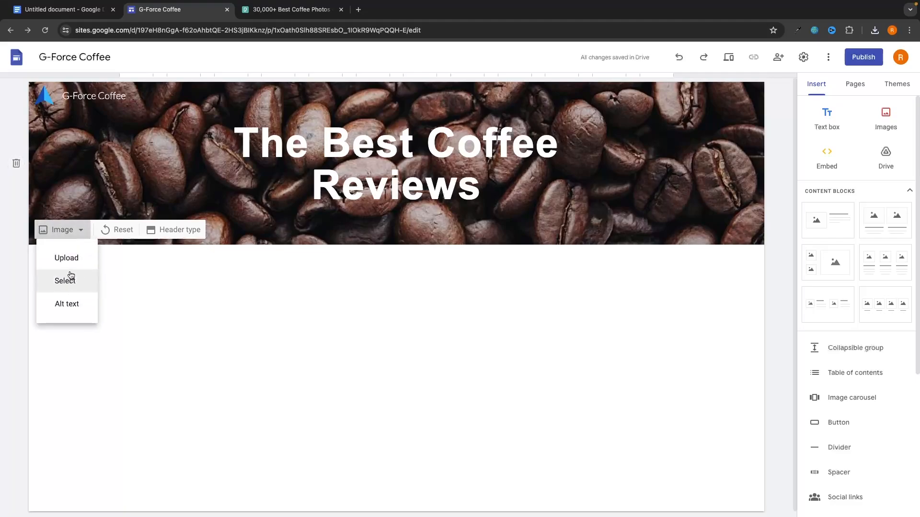
click(67, 258)
click(393, 234)
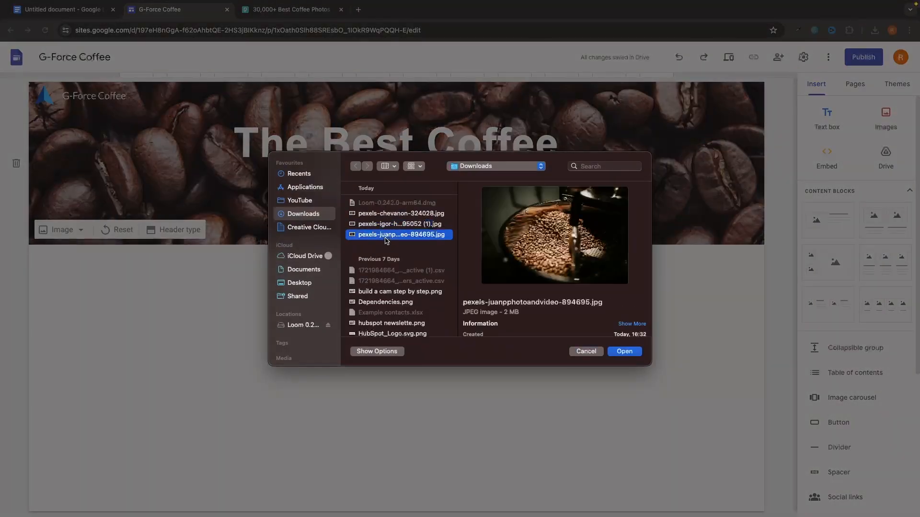
double_click(385, 224)
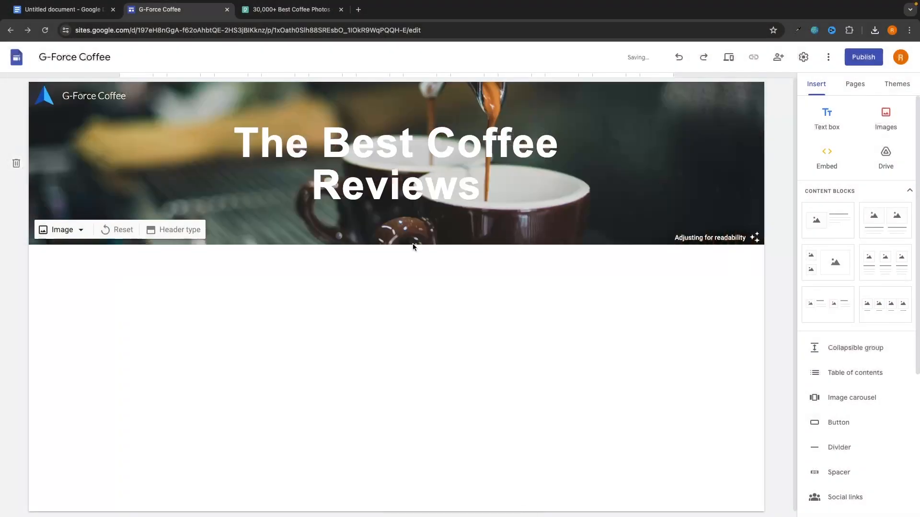
- Set the header background image back to the downloaded photo of coffee beans in a roaster
click(73, 231)
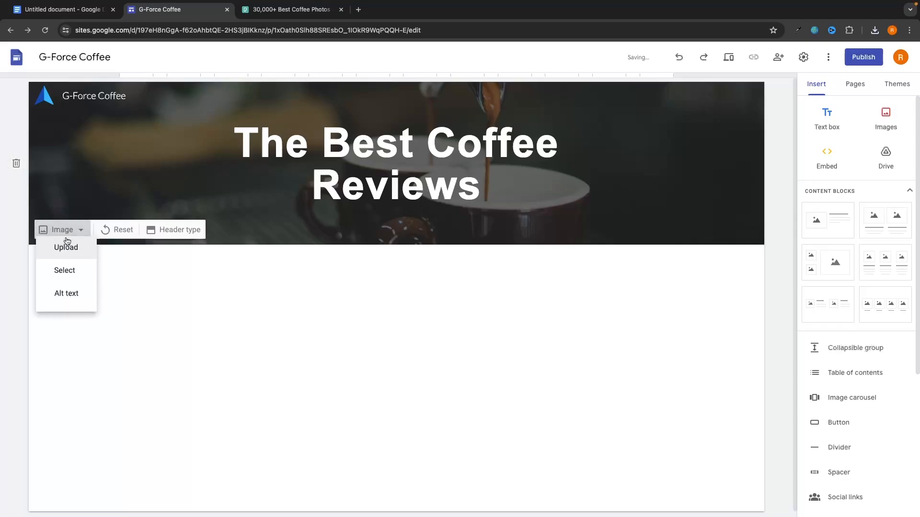
click(70, 259)
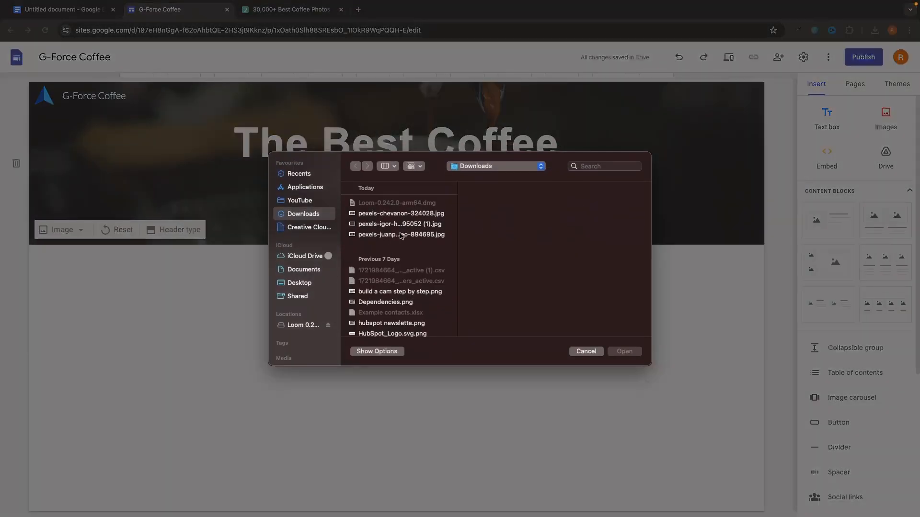
key(Escape)
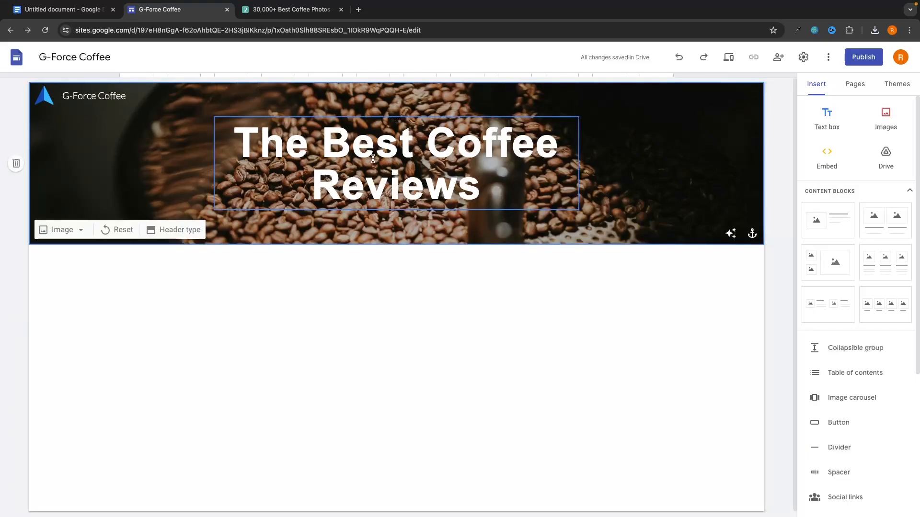
- Try the Cover, Large banner, Banner and Title only header types and settle on Large banner for the page header
click(165, 237)
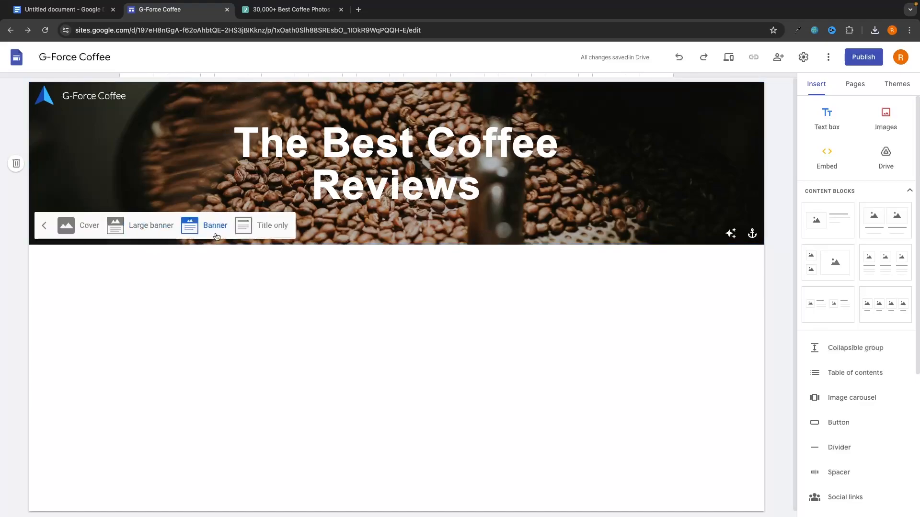
click(72, 225)
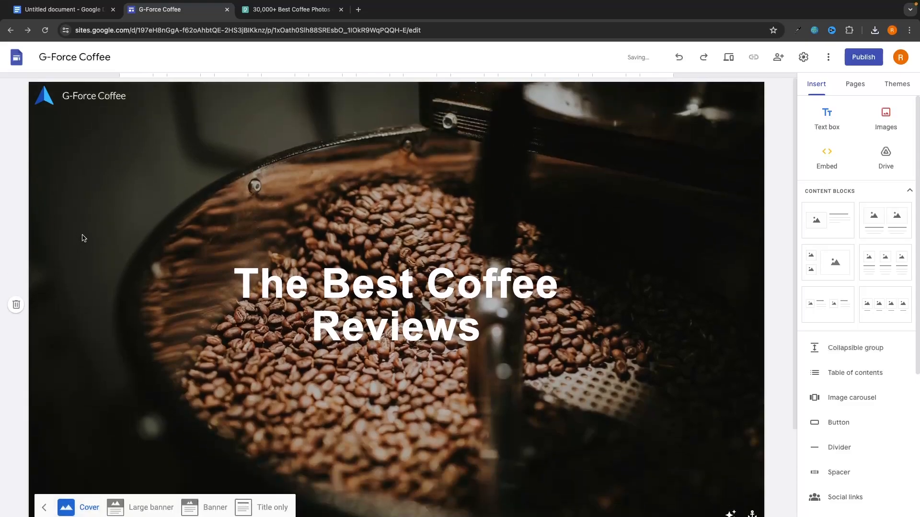
scroll(161, 291, down, 3)
scroll(163, 292, up, 3)
click(132, 508)
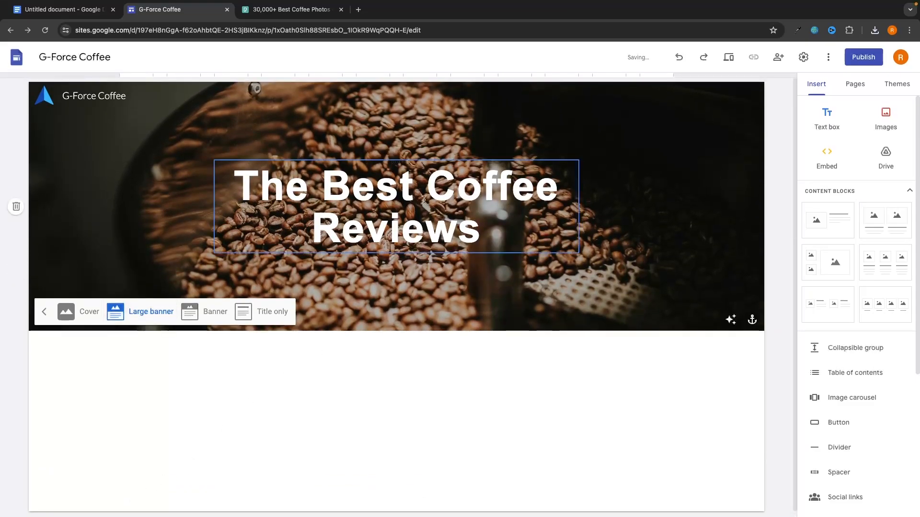
click(205, 314)
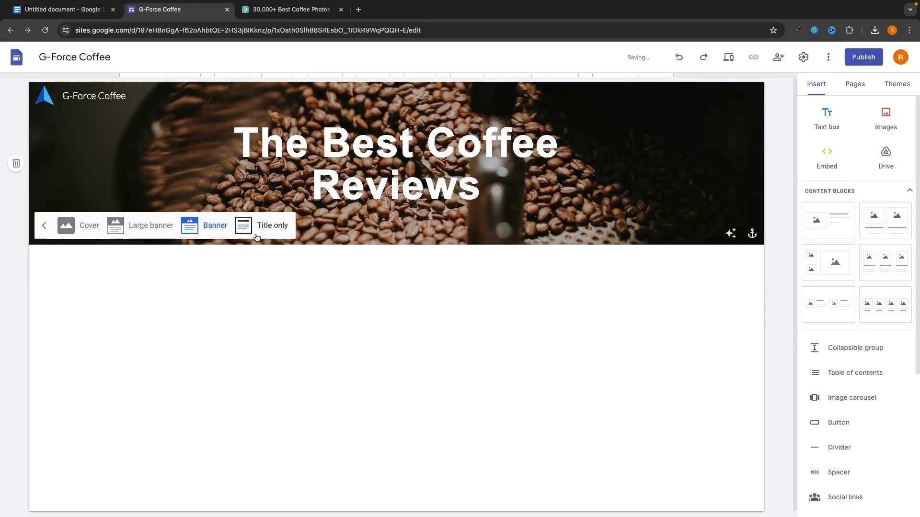
click(257, 236)
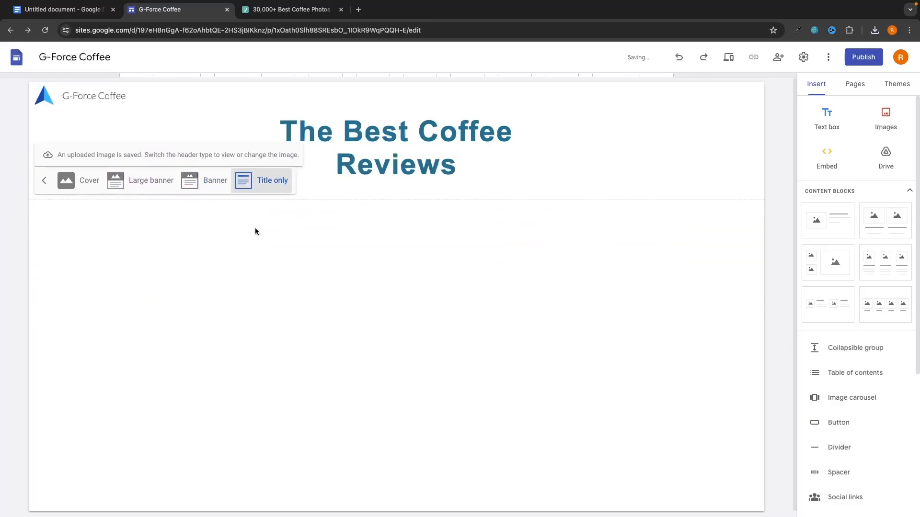
click(142, 187)
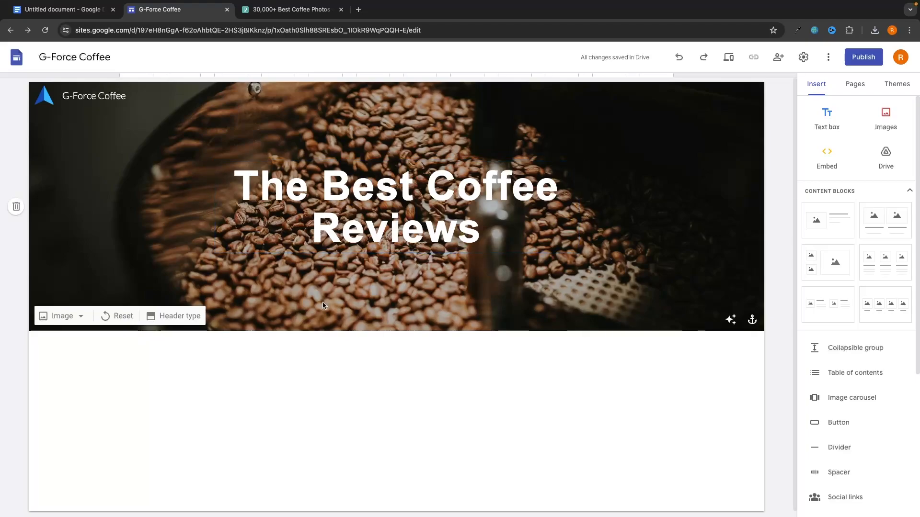
- Insert the content block with a single image beside text below the header and enter "About Me" as its heading
scroll(505, 385, down, 1)
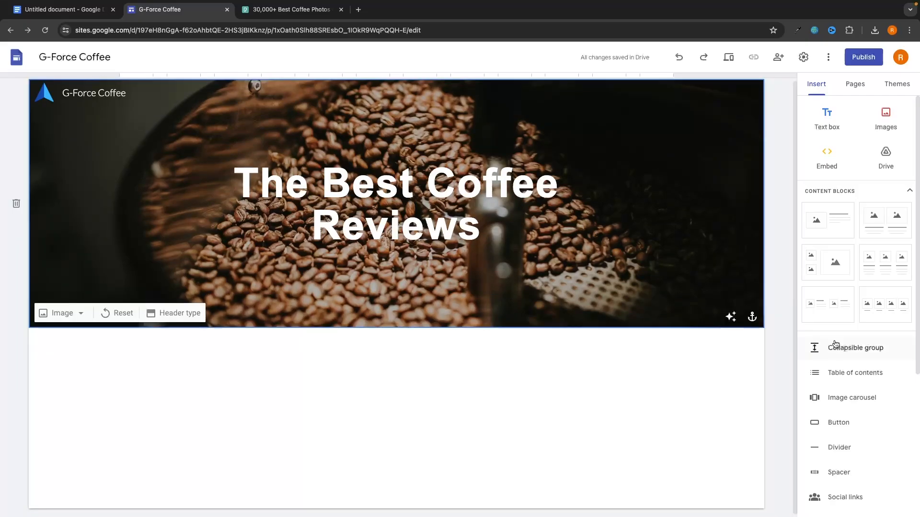
scroll(868, 301, down, 1)
scroll(869, 297, up, 1)
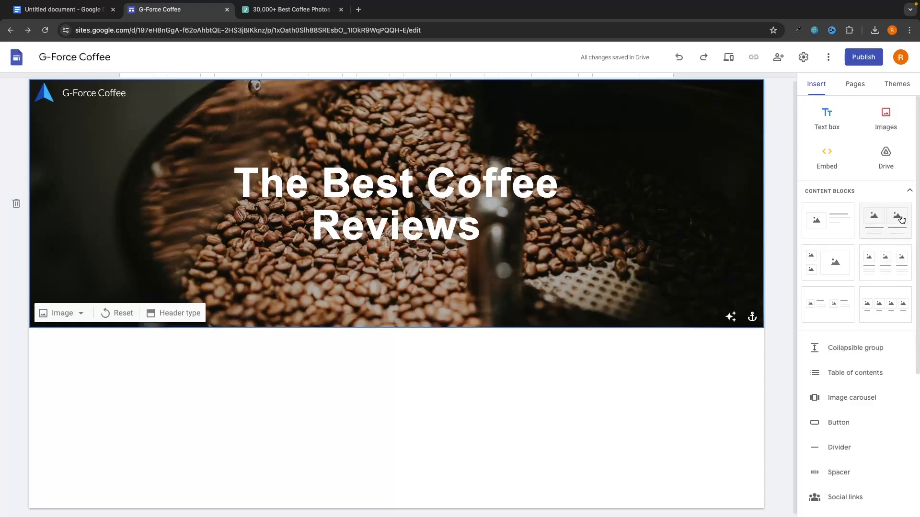
click(839, 221)
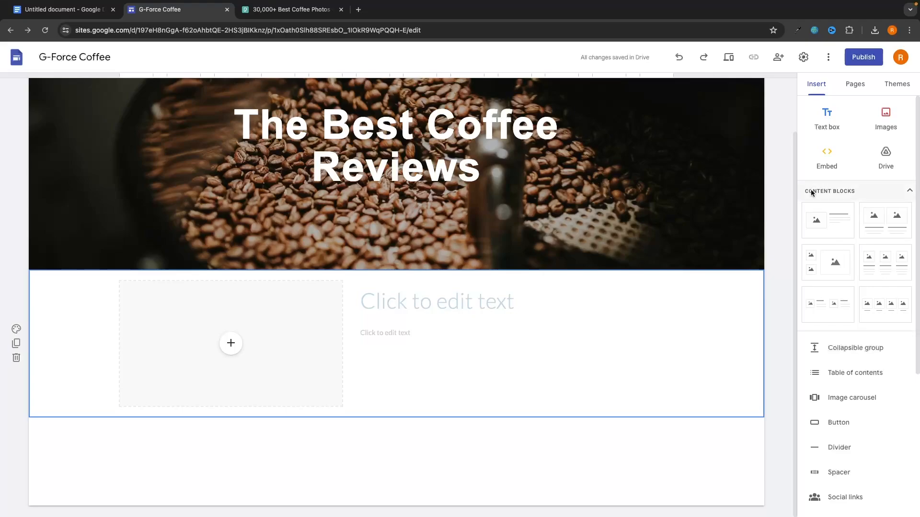
click(475, 297)
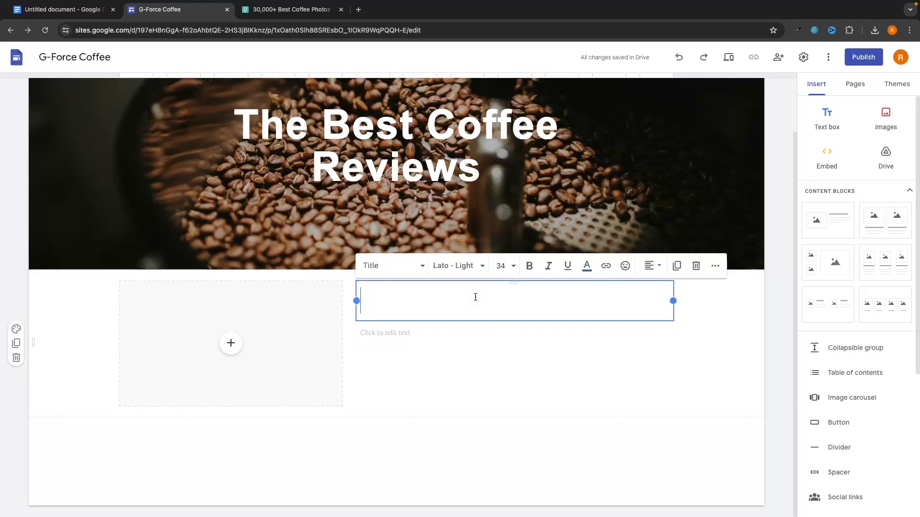
text(About Me)
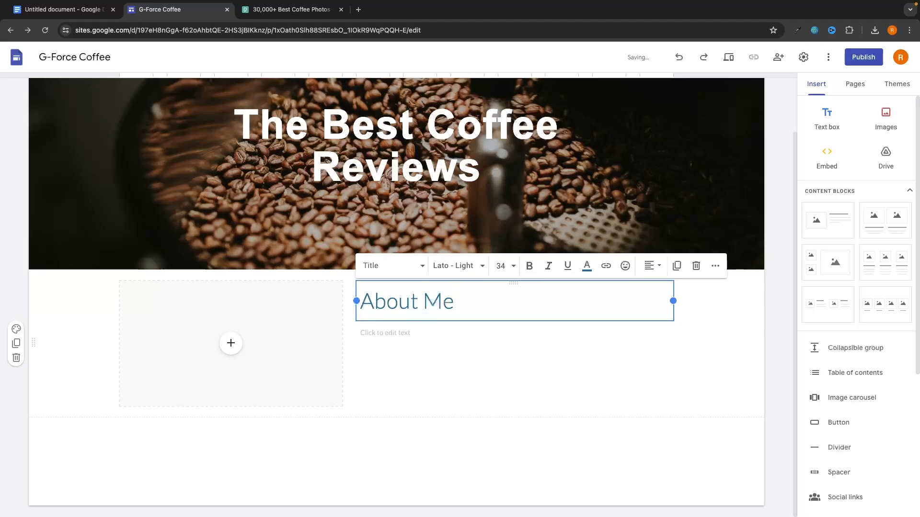
- Fill the text under the heading with a coffee lover's bio mentioning over 30 years of drinking coffee and the blog's thoughts, reviews and opinions
click(421, 331)
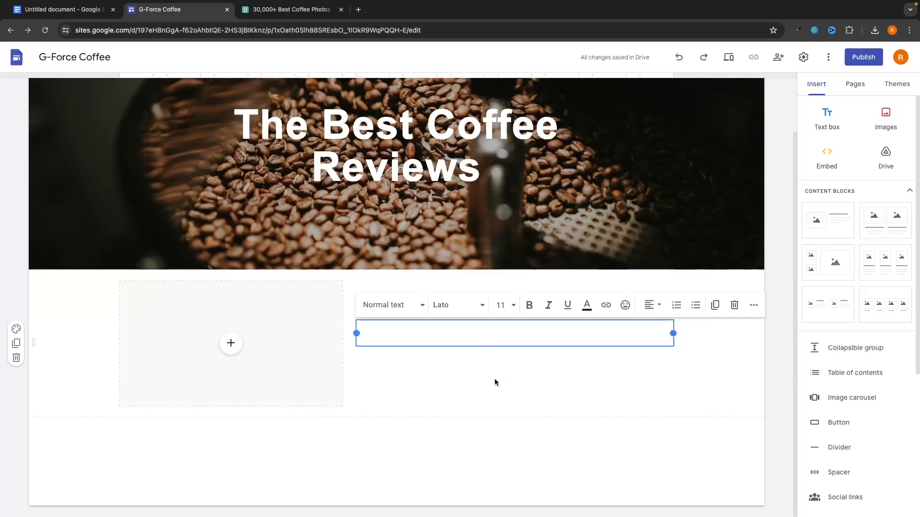
text(I am a coffee lover who has been drinking coffee for over 30 years, I created this blog to share my passion of coffee with the internet and give me thoughts, reviews and opinions on the best types of coffee!)
click(702, 381)
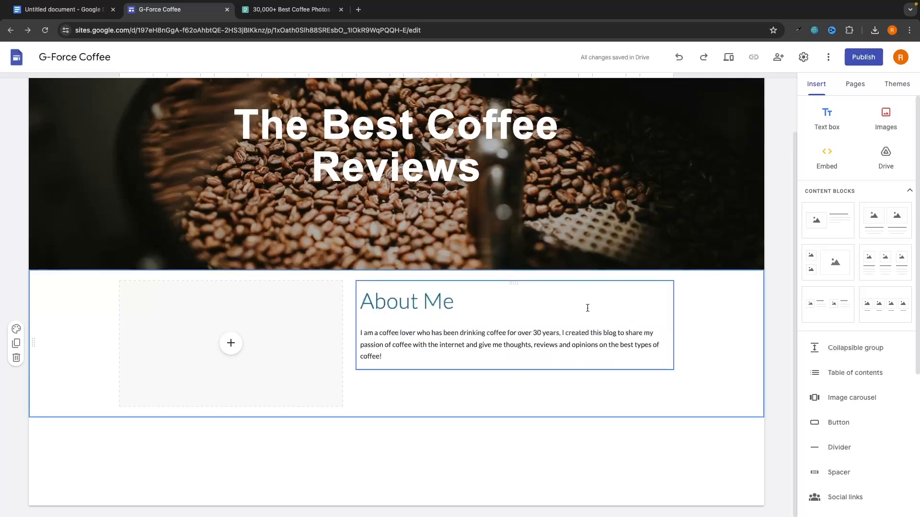
- Format the "About Me" heading in Arial with black (#000000) text
click(436, 295)
drag(466, 299, 365, 299)
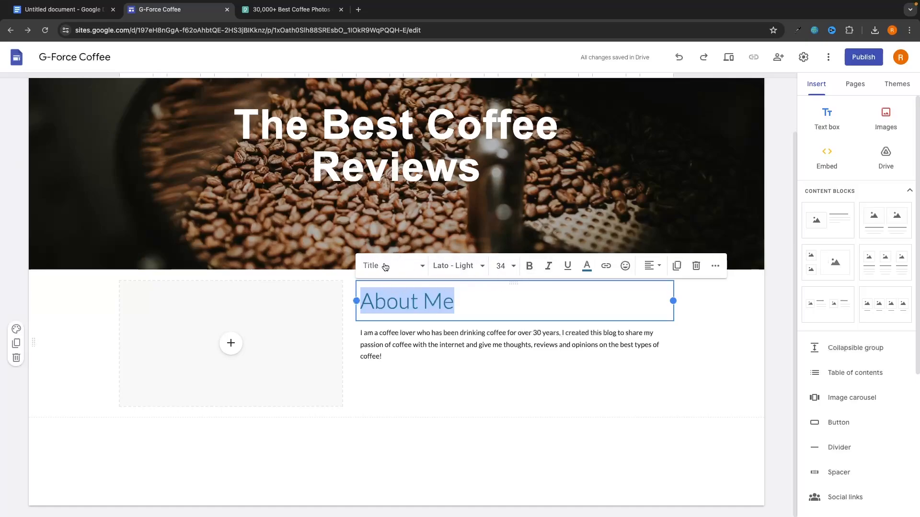
click(475, 265)
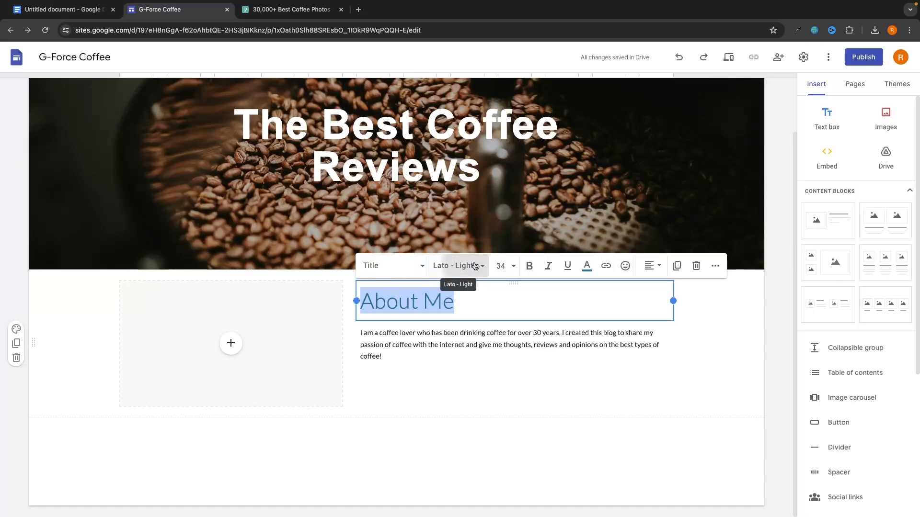
click(457, 364)
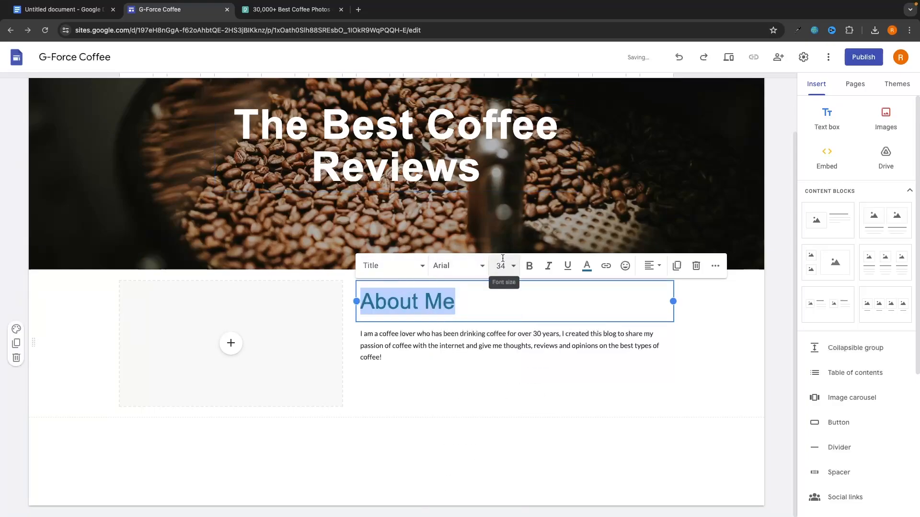
click(586, 266)
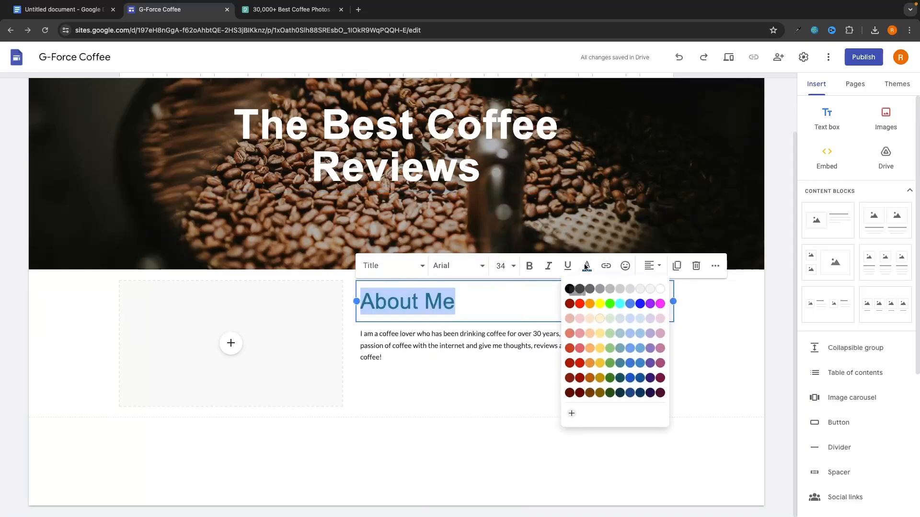
click(569, 289)
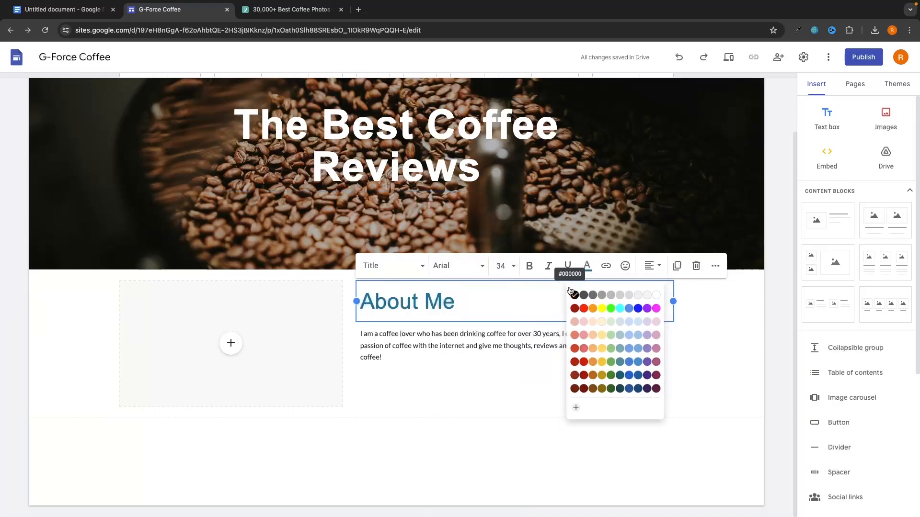
click(489, 385)
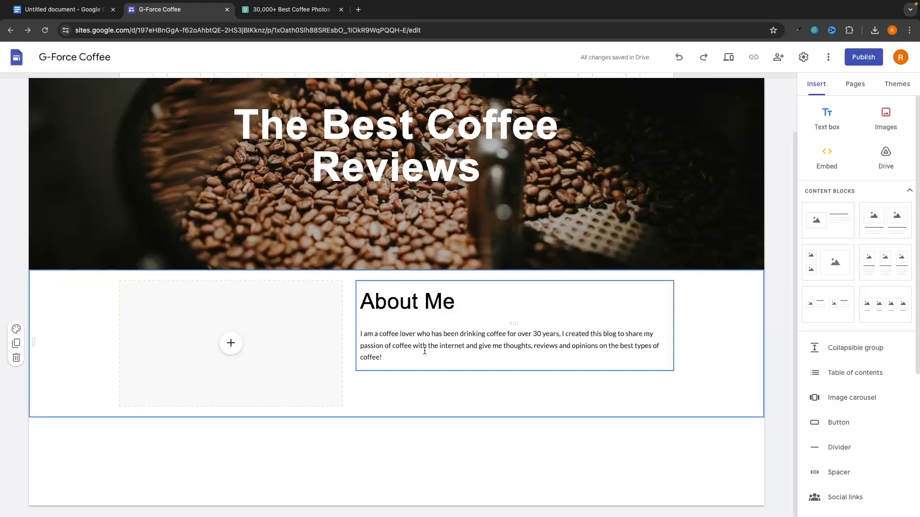
- Switch to Pexels, search for "man drinking coffee", and download the photo of the man holding a mug in a green van
click(231, 343)
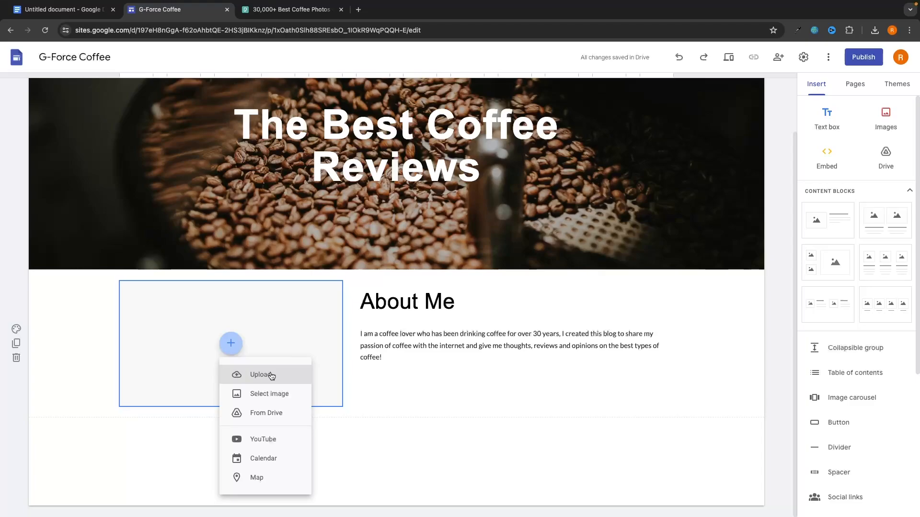
click(287, 9)
click(340, 68)
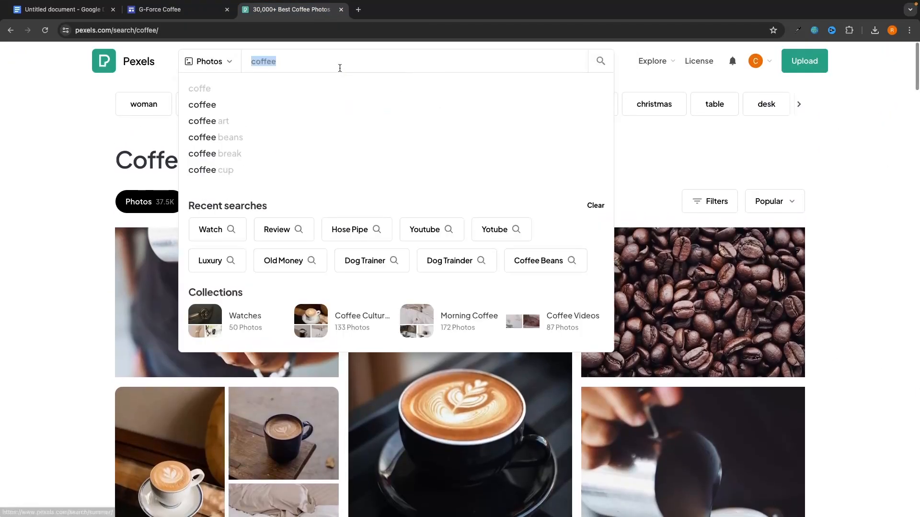
text(man dri)
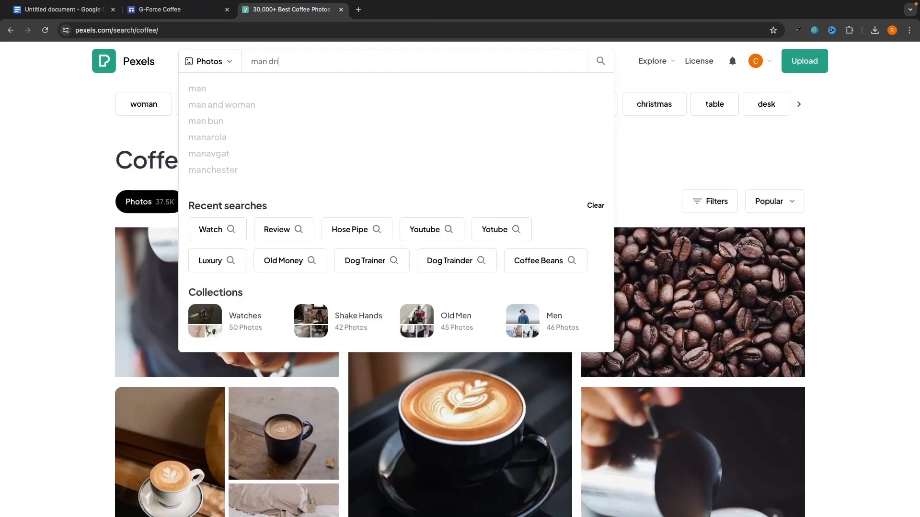
text(nking coffee)
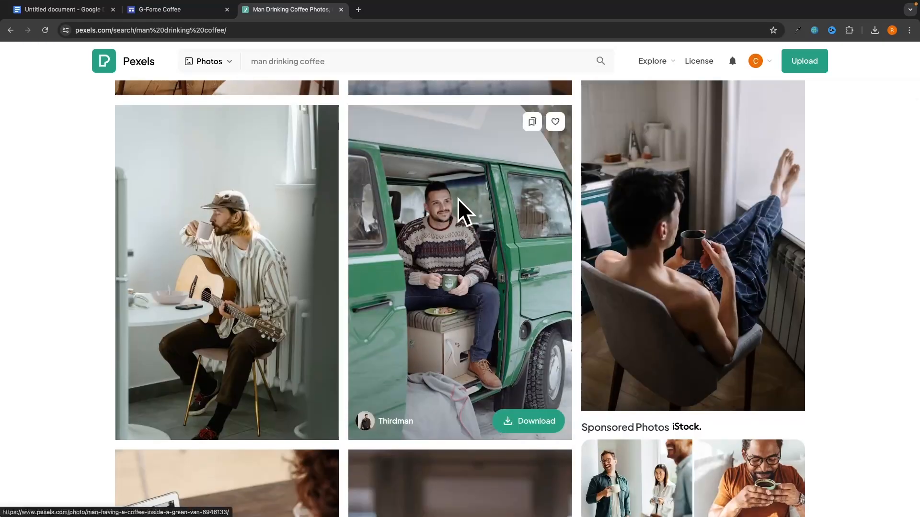
click(529, 421)
click(703, 239)
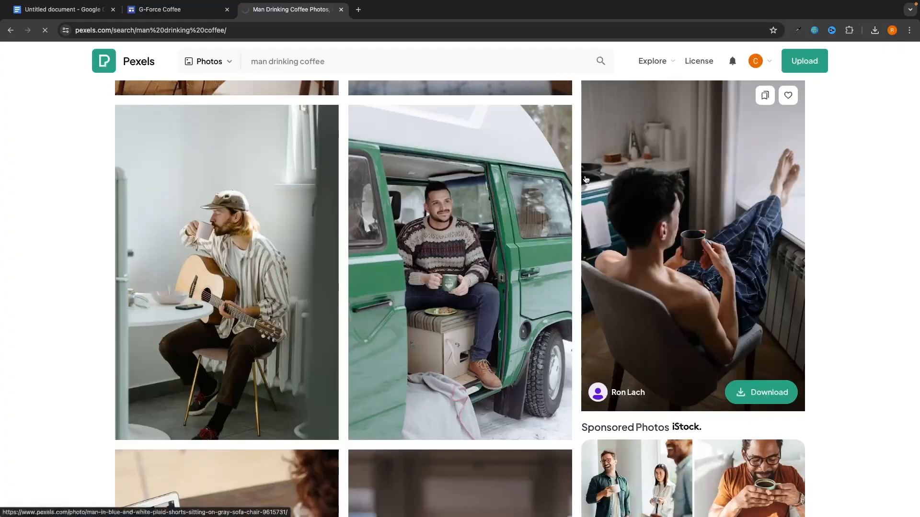
- Switch back to Google Sites and upload the downloaded green van photo from Downloads into the "About Me" block's image placeholder
click(159, 9)
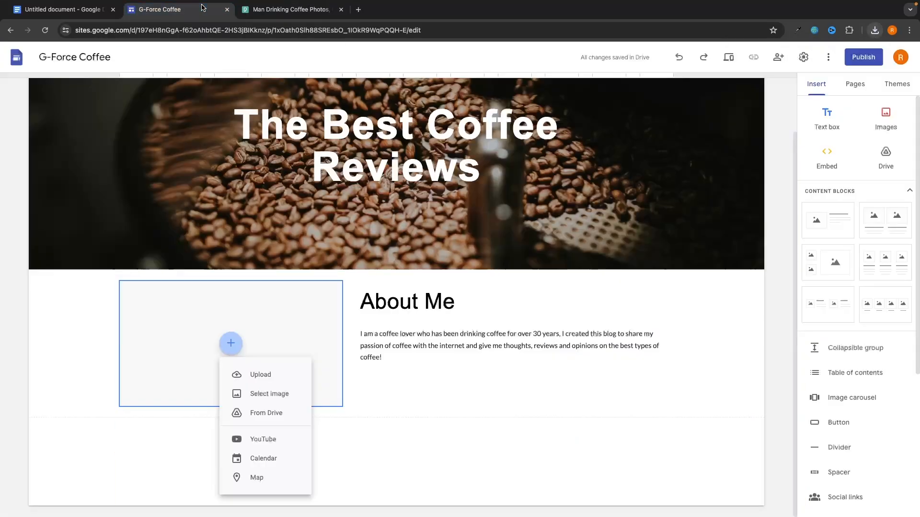
click(264, 381)
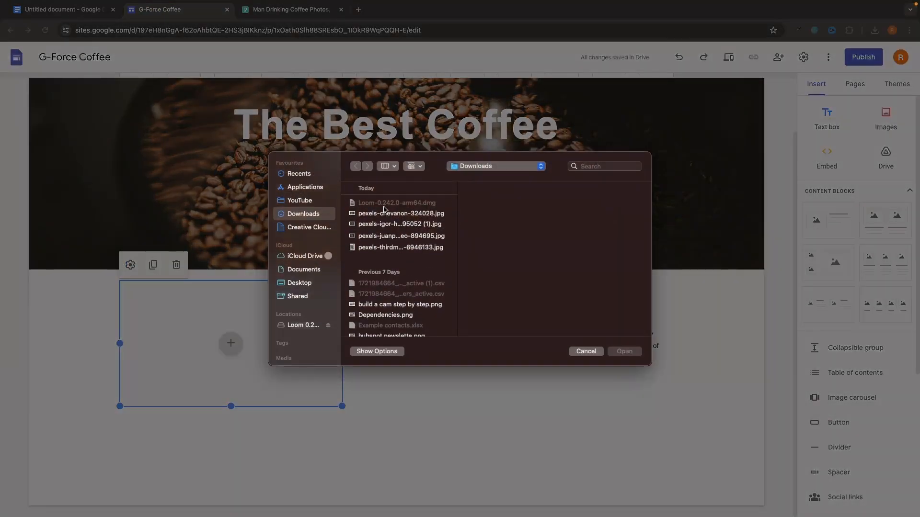
double_click(375, 248)
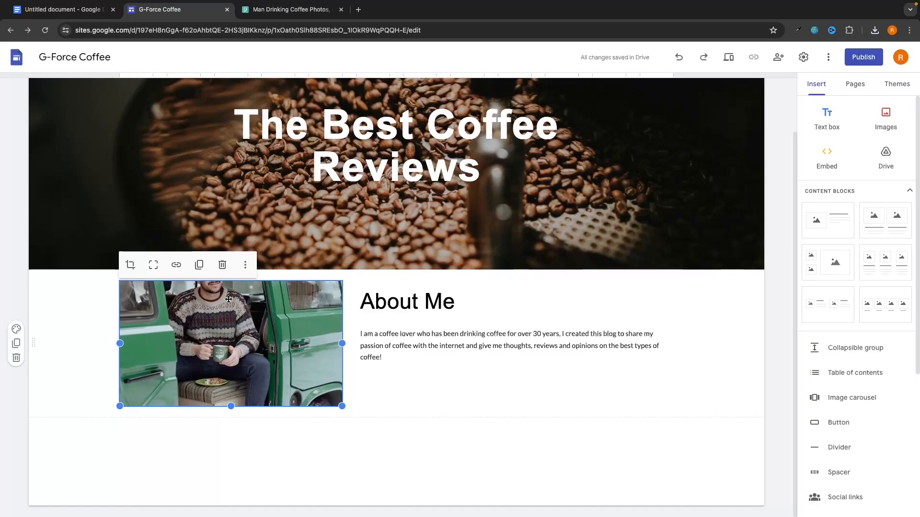
- Uncrop the green van photo in the "About Me" block so the whole image is used
click(154, 266)
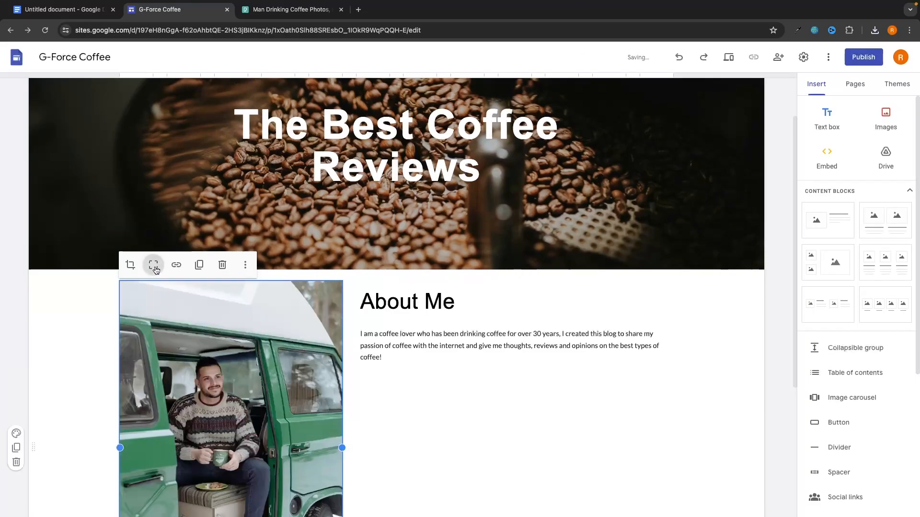
scroll(349, 325, down, 3)
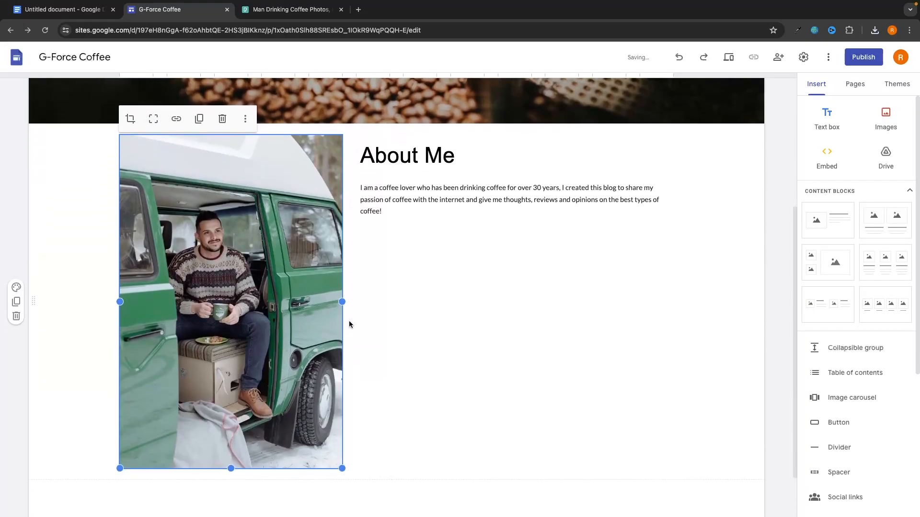
click(349, 324)
scroll(436, 223, up, 2)
scroll(435, 224, down, 1)
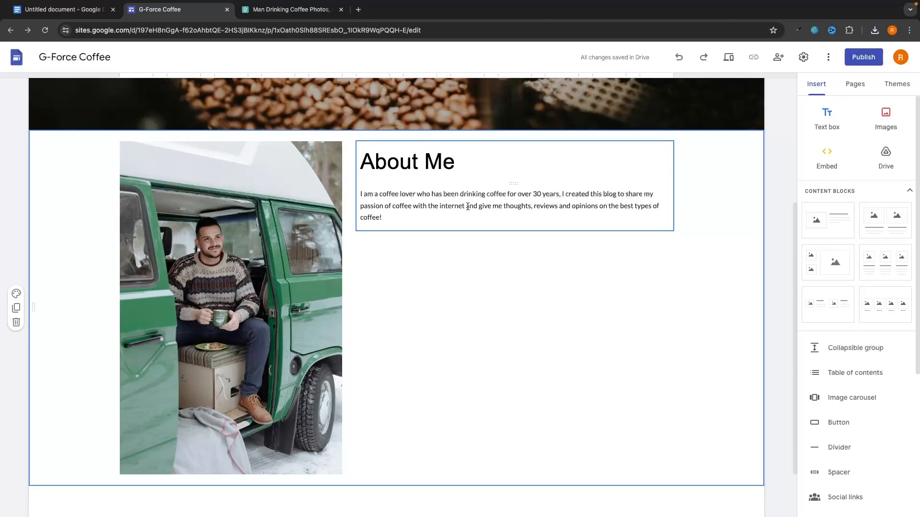
- Add five lines of random placeholder text below the coffee lover's bio in the "About Me" block
click(489, 216)
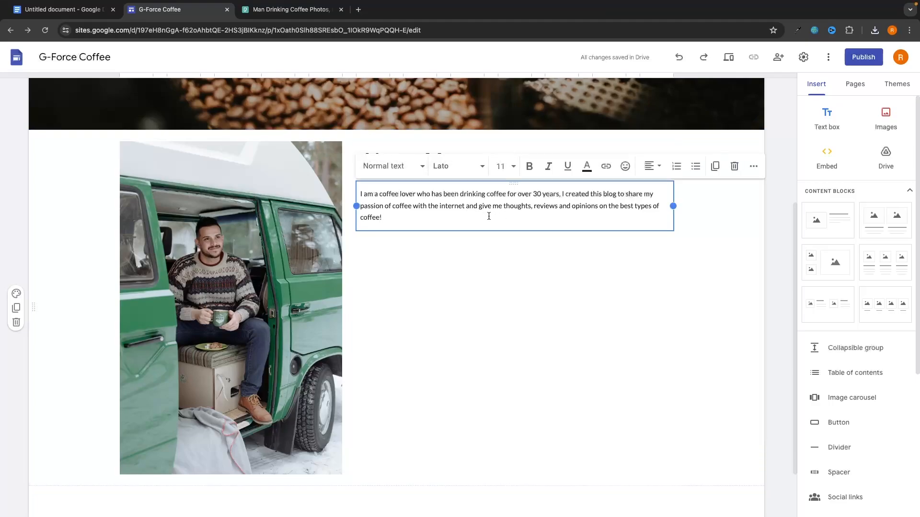
key(Return)
text(frkjgnerjkg)
key(Return)
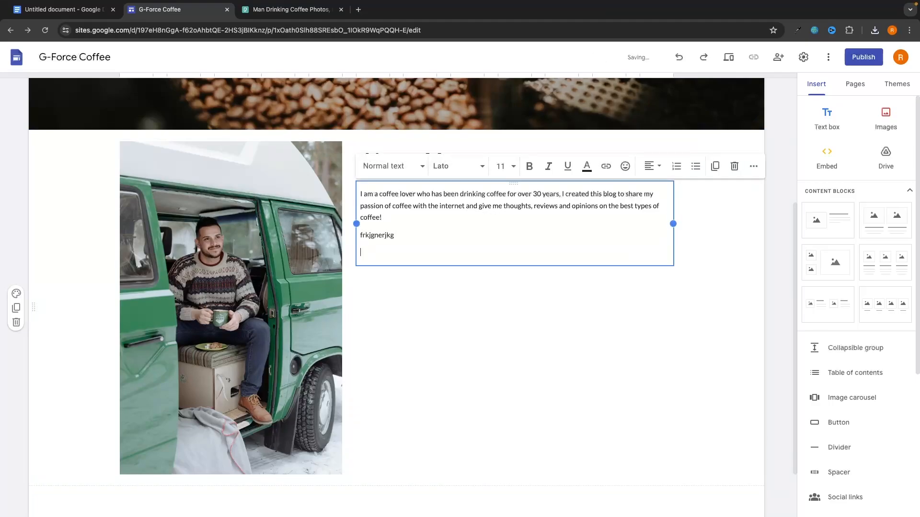
text(rgkjerbgkjerbg)
key(Return)
text(gkerjbgkehrbg)
key(Return)
text(rgkjerbgkhjrebg)
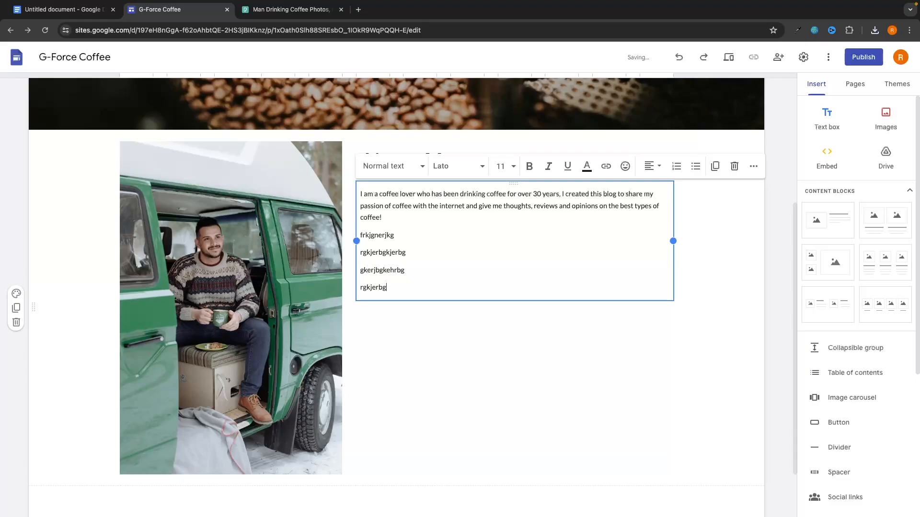
key(Return)
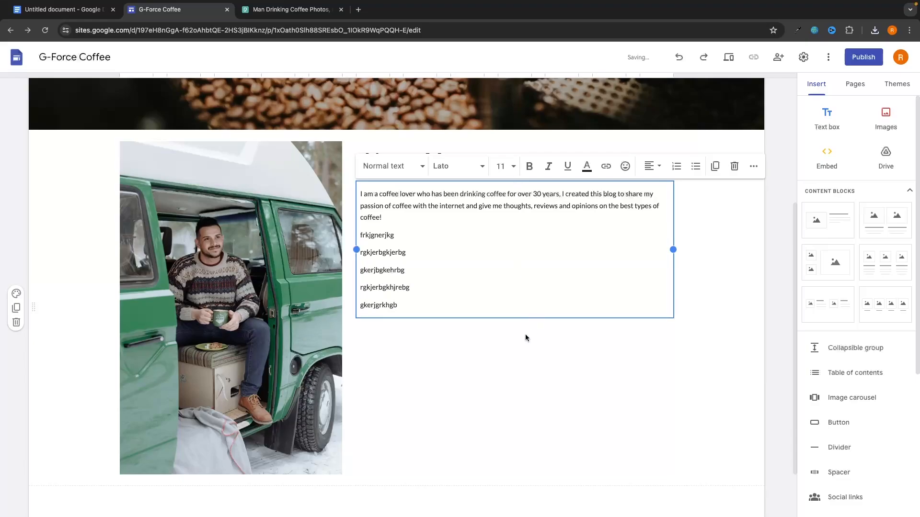
click(526, 338)
- Try a content block with two captioned images below the "About Me" section
click(884, 211)
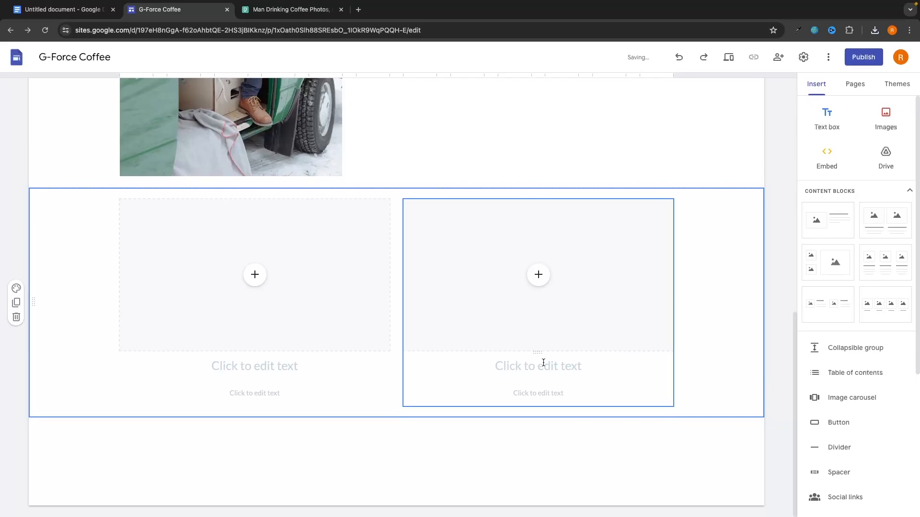
click(539, 275)
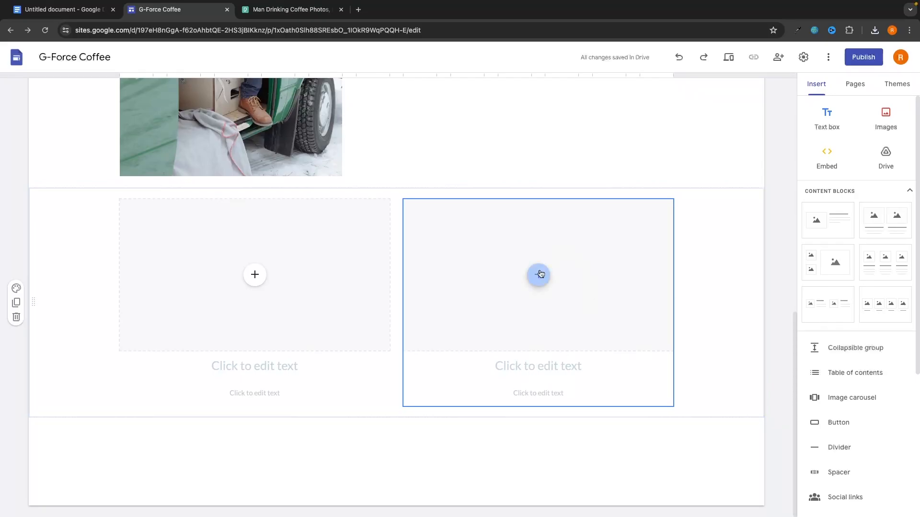
click(601, 244)
click(723, 238)
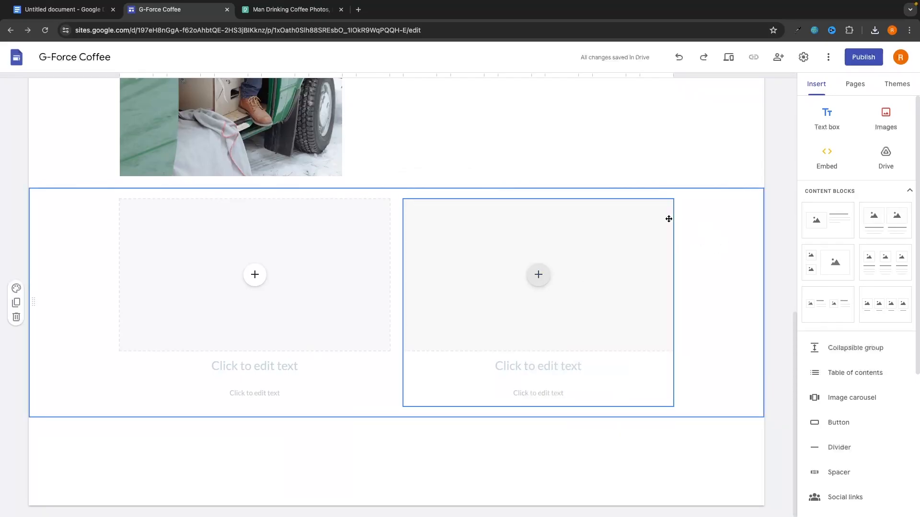
key(super+z)
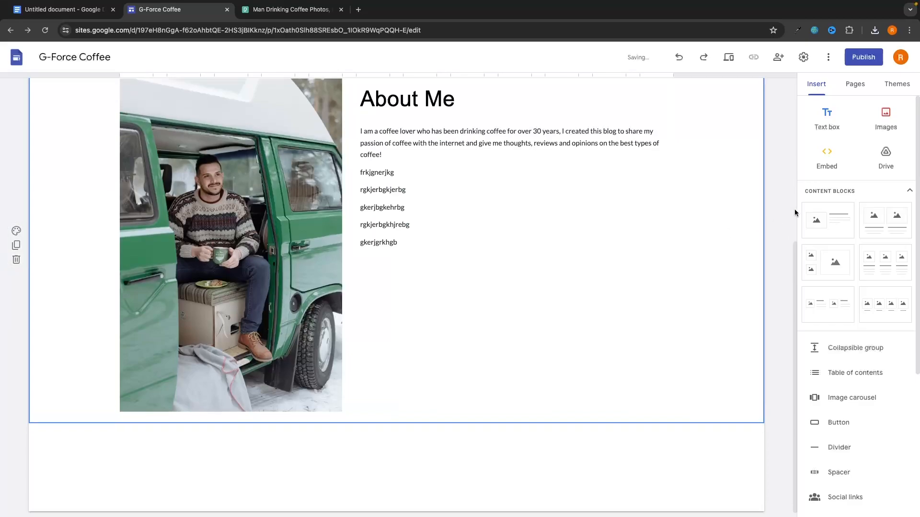
- Insert an image carousel below the "About Me" section using three coffee photos uploaded from Downloads
scroll(877, 168, down, 3)
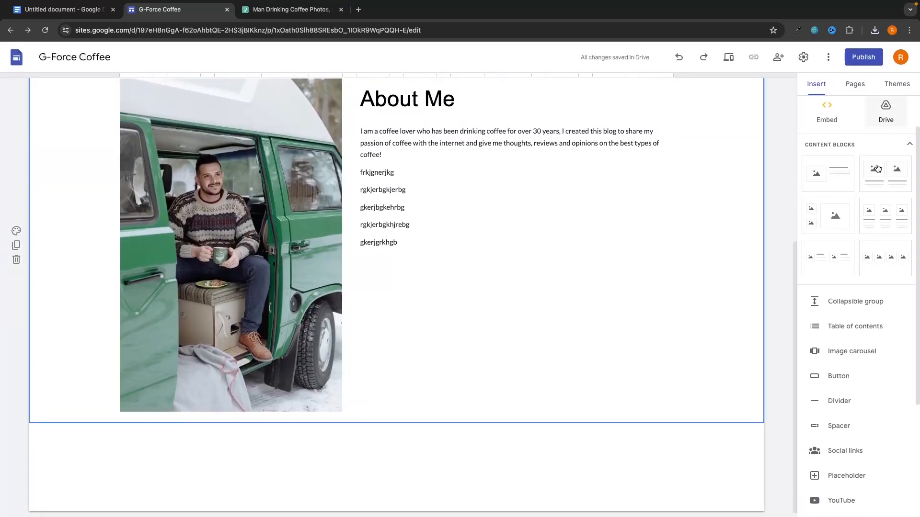
scroll(882, 168, down, 2)
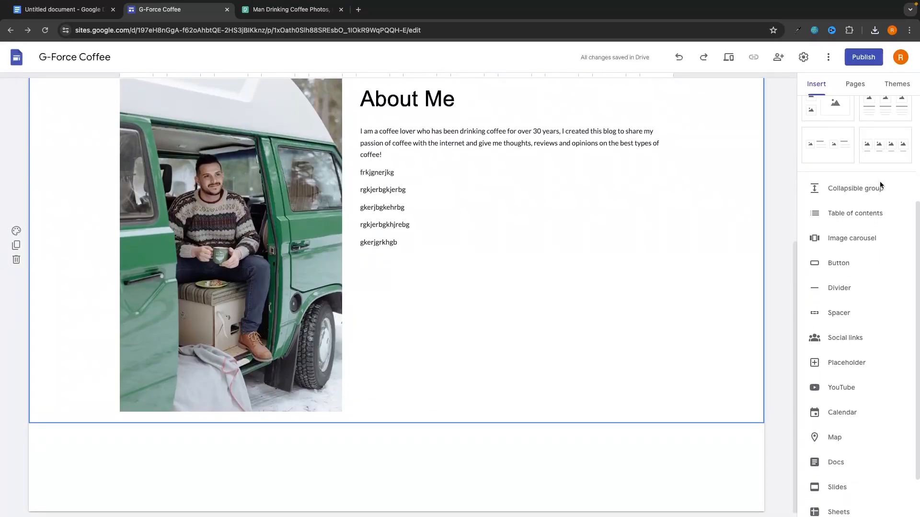
scroll(877, 174, up, 5)
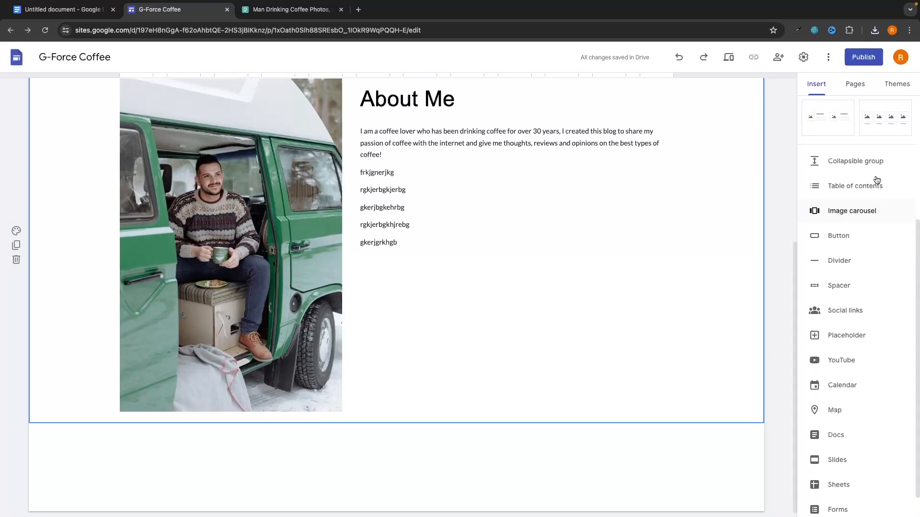
scroll(867, 197, down, 3)
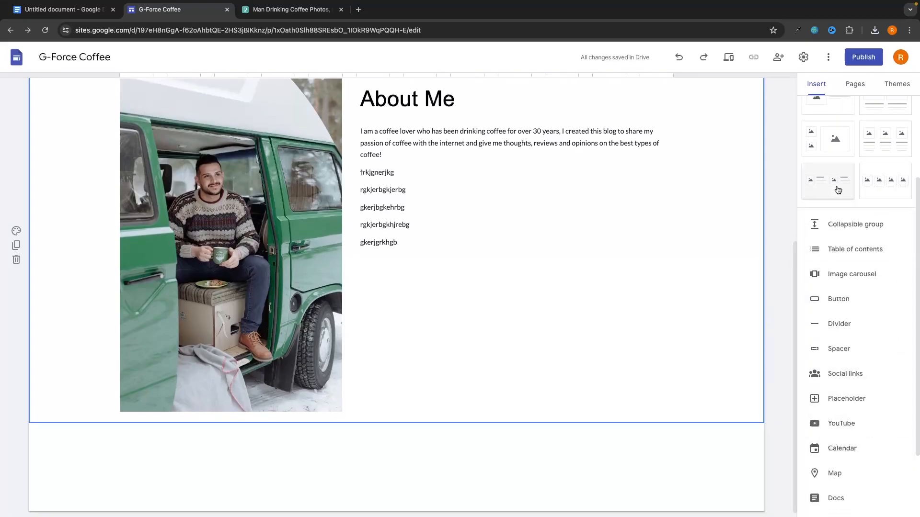
click(848, 276)
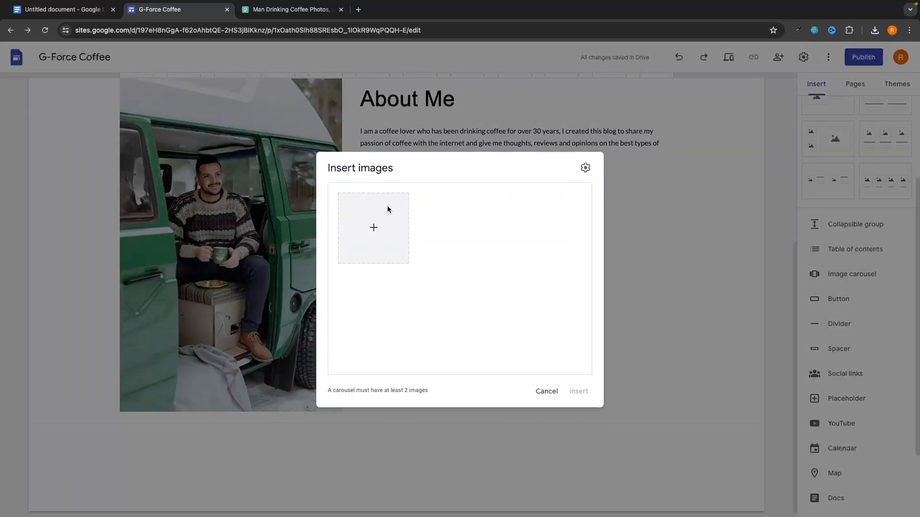
click(374, 229)
click(393, 257)
click(352, 234)
shift+click(383, 213)
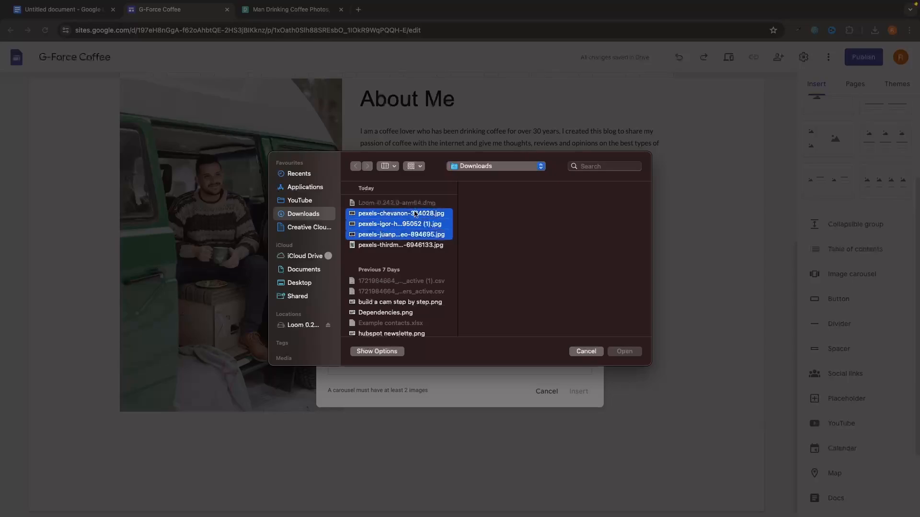
click(624, 351)
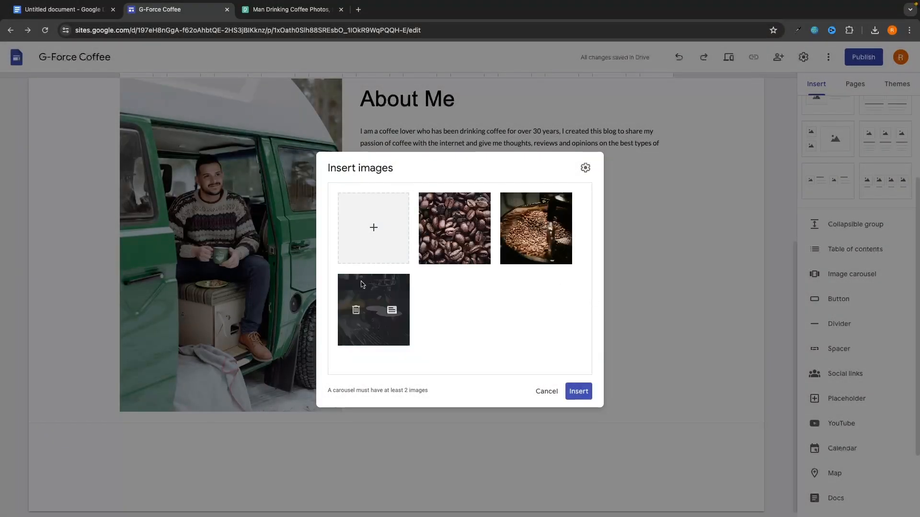
click(578, 392)
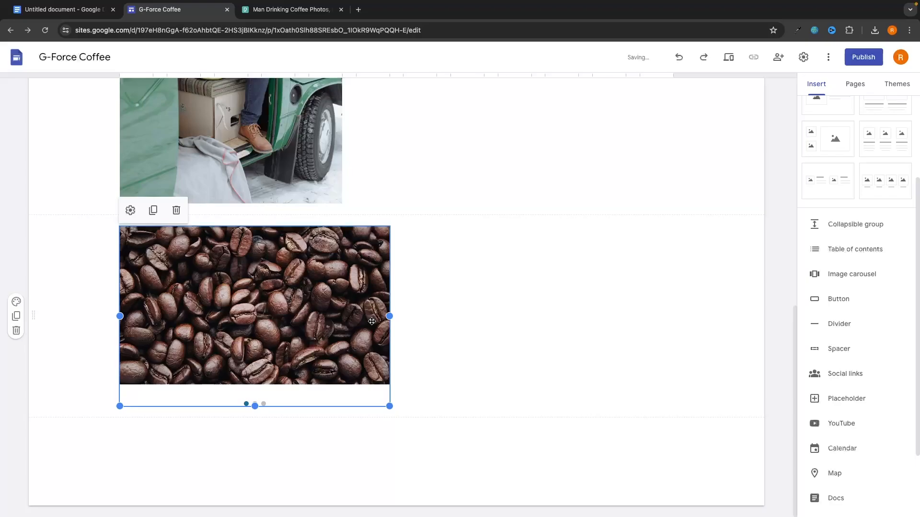
- Widen the coffee image carousel and shift it to the right edge of the page's content area
drag(390, 317, 626, 288)
drag(297, 288, 527, 280)
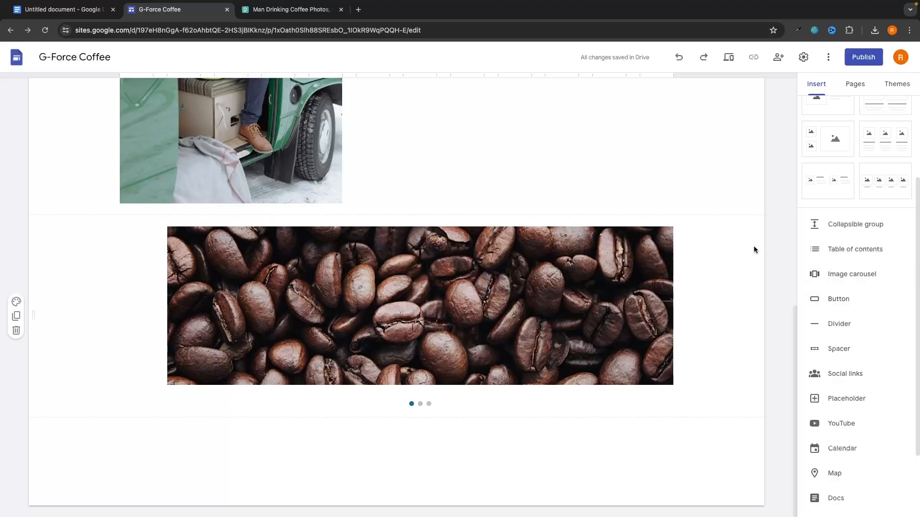
scroll(754, 246, up, 5)
scroll(755, 245, down, 5)
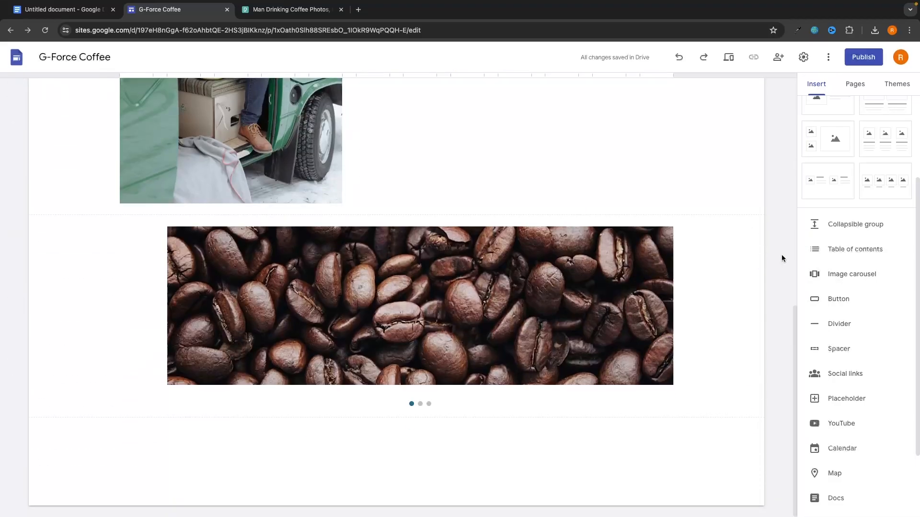
click(857, 299)
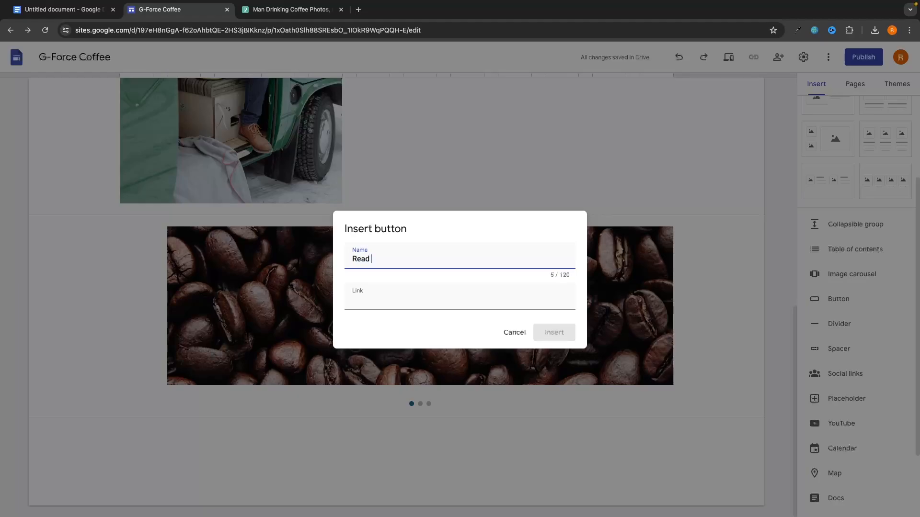
click(475, 295)
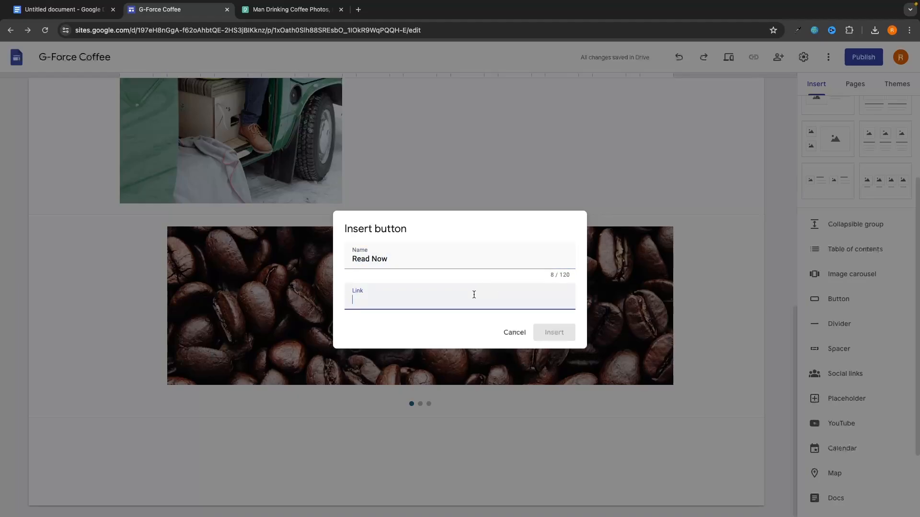
text(https://sites.google.com/)
click(555, 332)
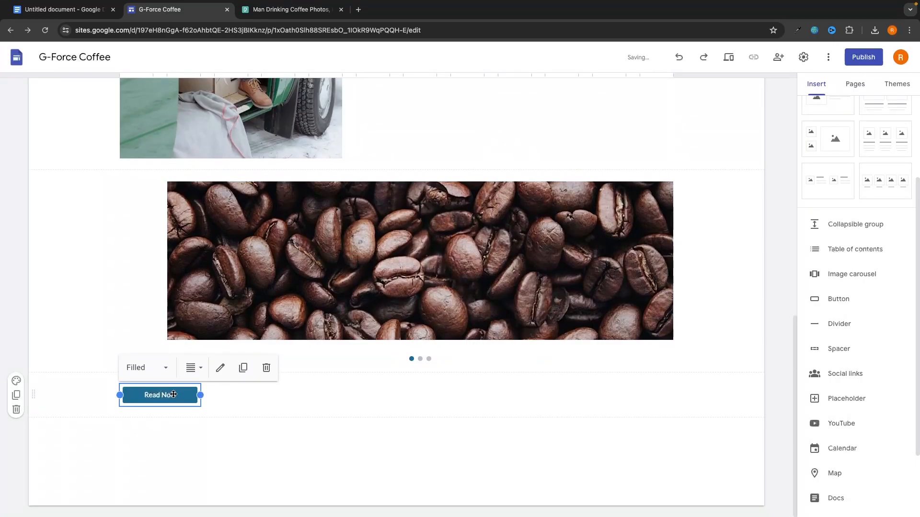
drag(173, 394, 428, 347)
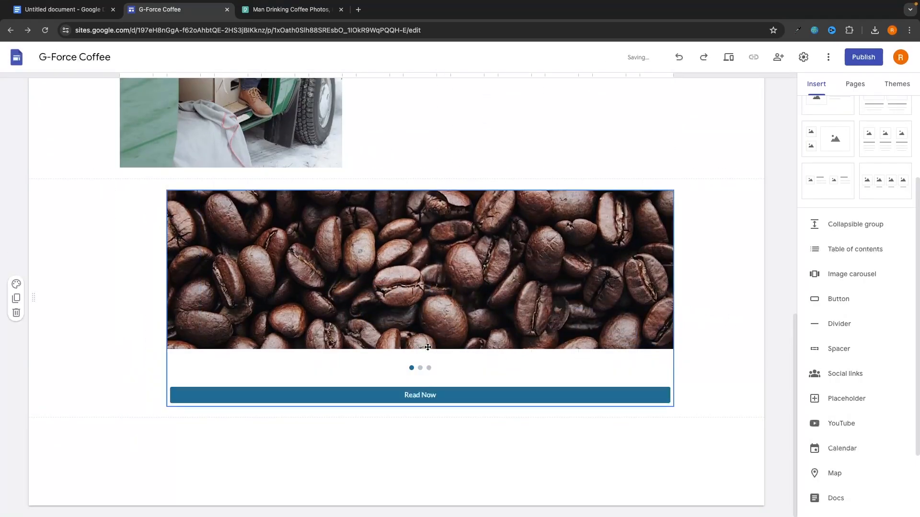
- Insert social links to facebook.com and youtube.com below the "Read Now" button
scroll(428, 347, up, 1)
scroll(858, 287, down, 2)
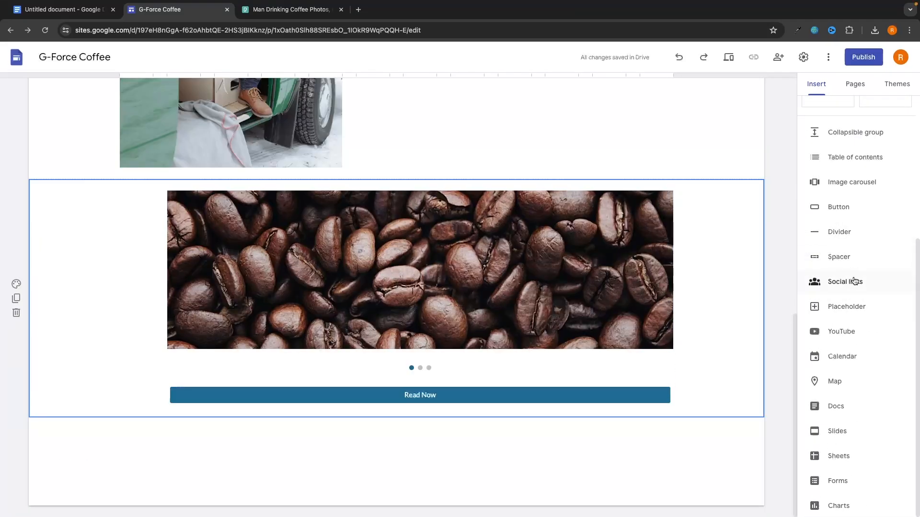
click(854, 282)
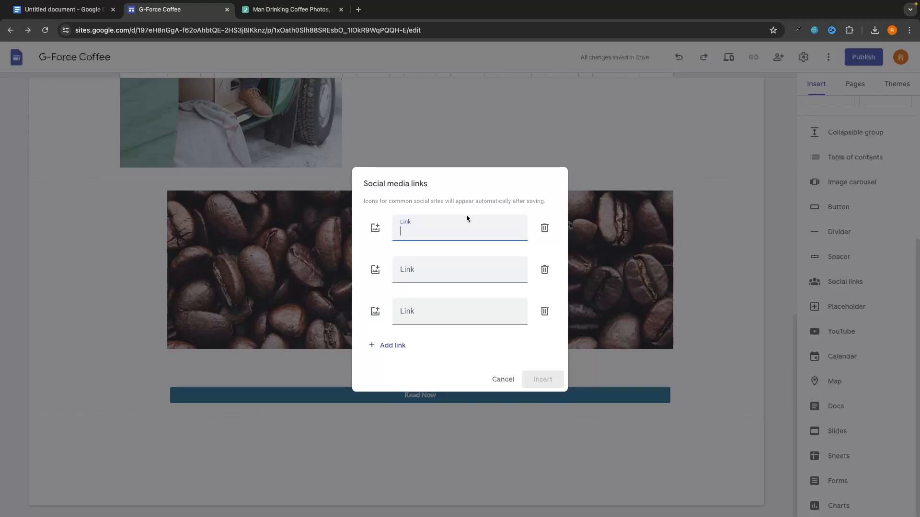
text(facebook.com)
click(451, 269)
text(youtube.com)
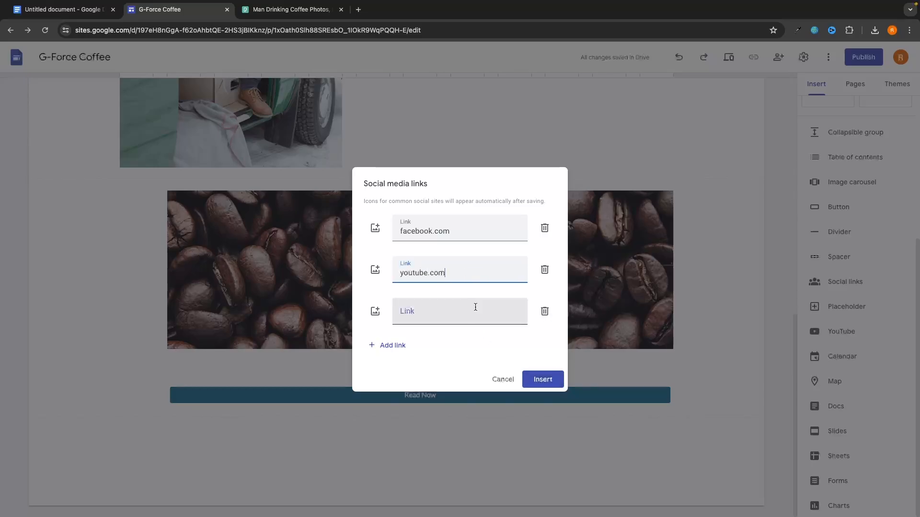
click(534, 378)
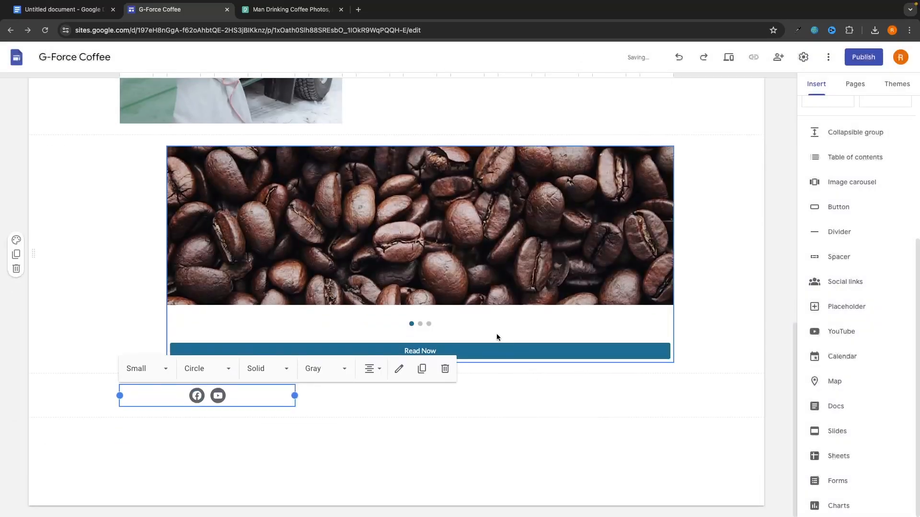
- Format the social icons as Large, Circle and Colored, and centre them on the page
click(157, 373)
click(139, 441)
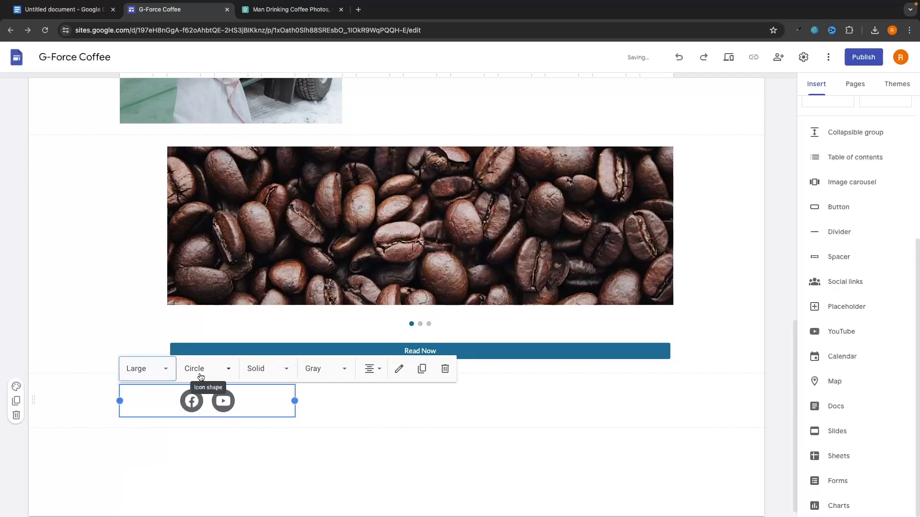
click(198, 373)
click(201, 398)
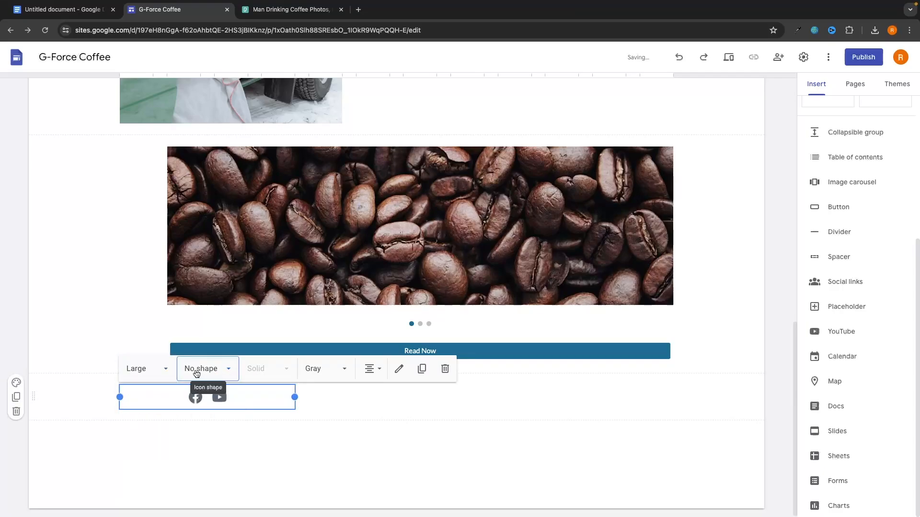
click(204, 369)
click(197, 420)
click(318, 379)
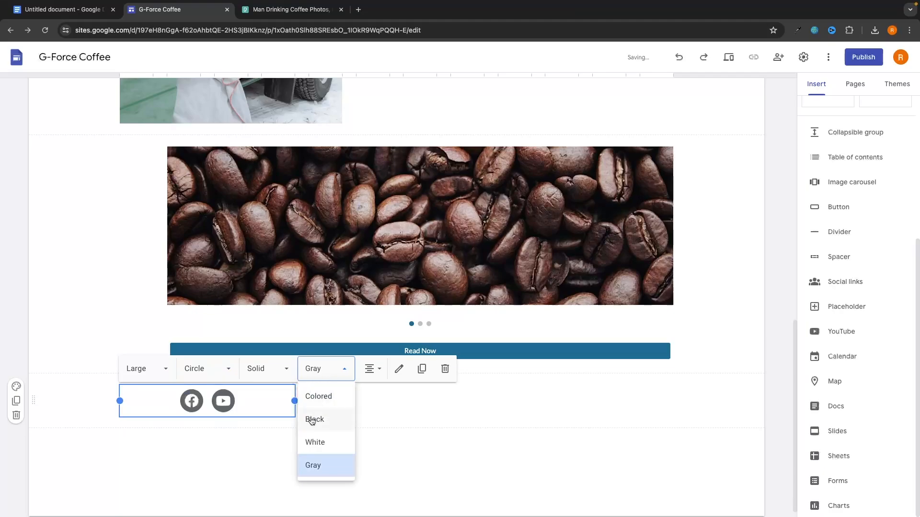
click(318, 395)
drag(287, 400, 398, 383)
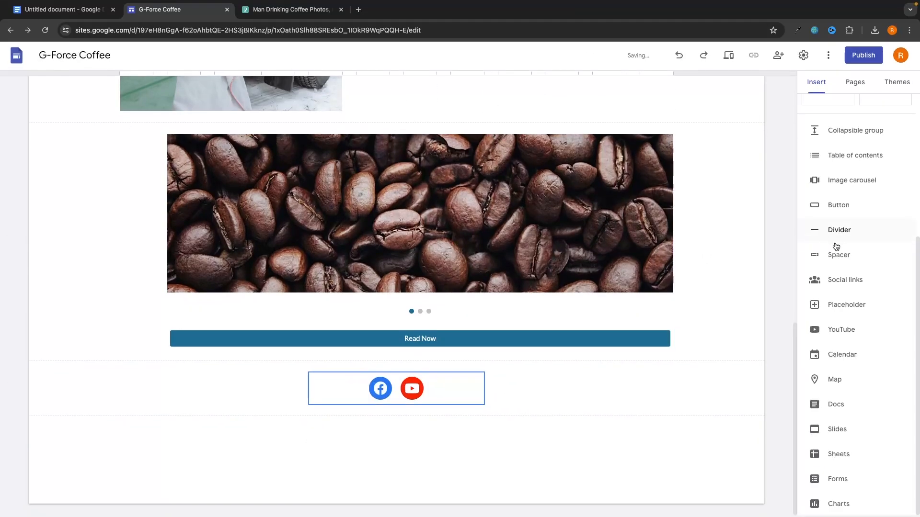
scroll(835, 242, up, 5)
scroll(843, 239, down, 4)
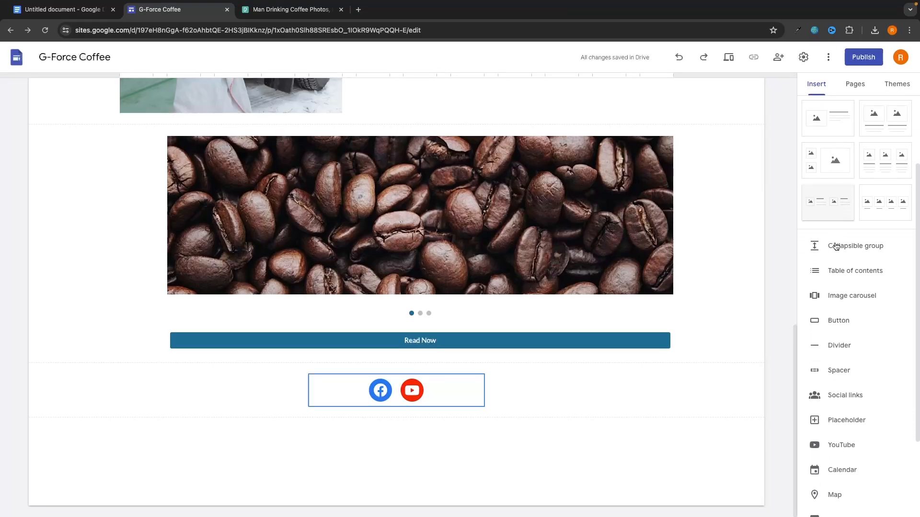
scroll(857, 244, down, 2)
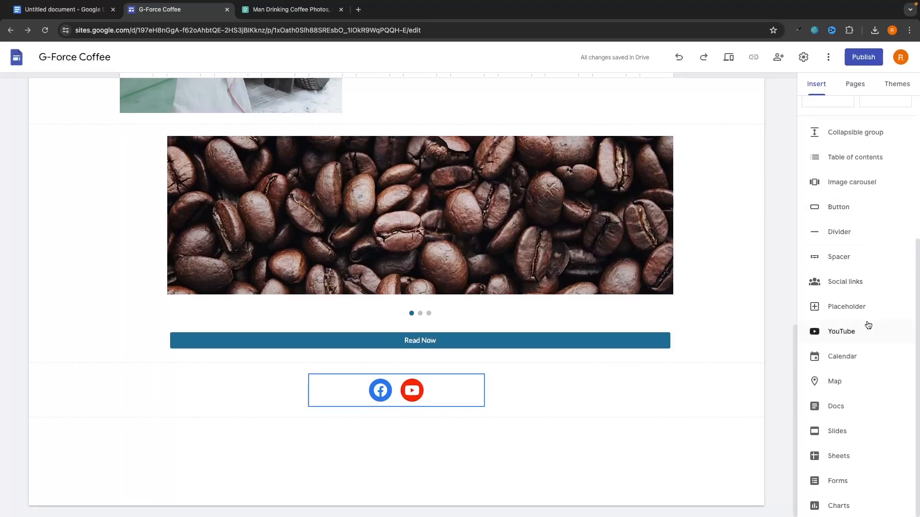
- Insert a map of London, UK below the social links and widen it to the full content width
click(844, 378)
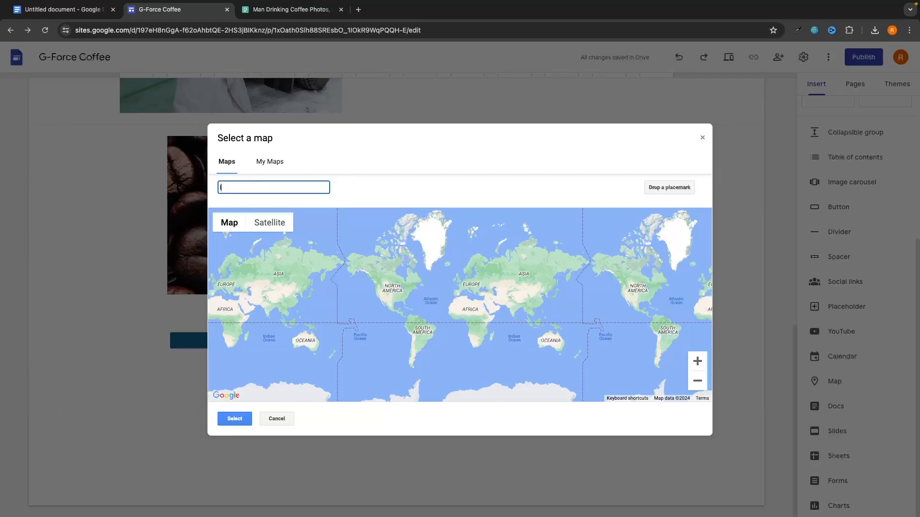
text(london)
click(237, 206)
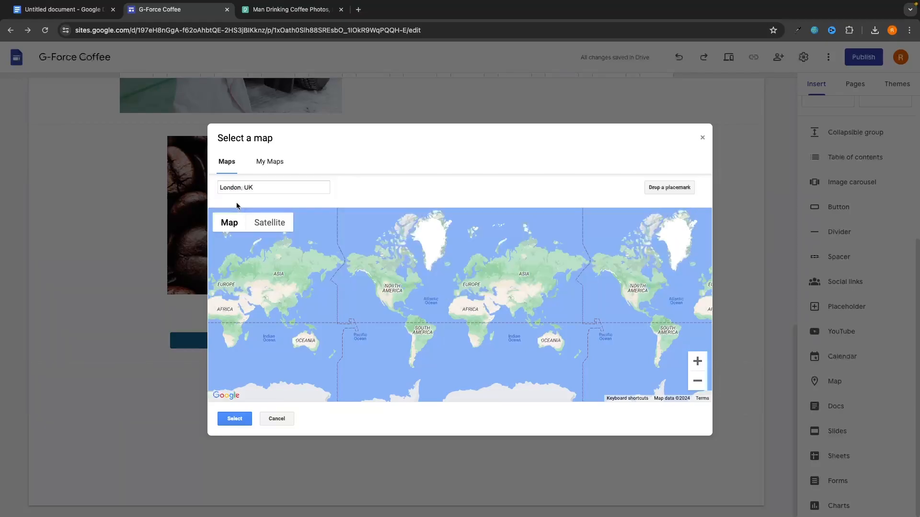
click(235, 413)
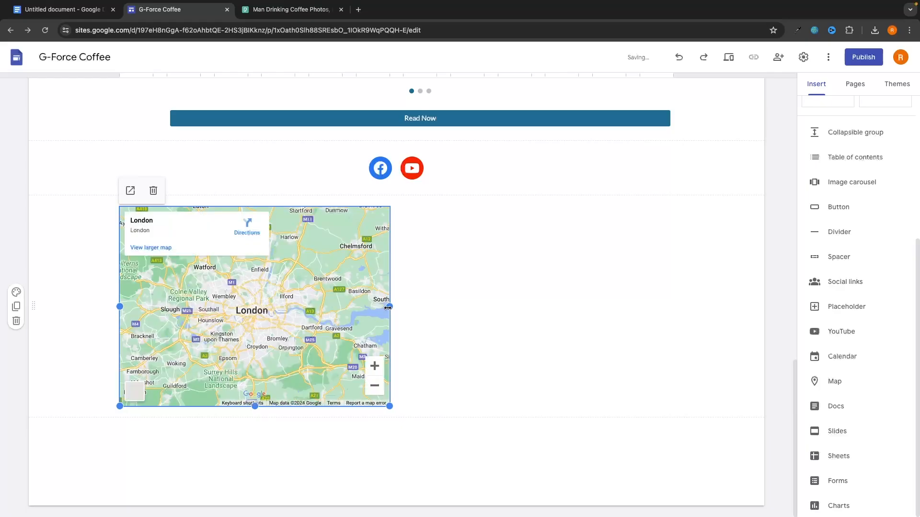
drag(391, 308, 696, 308)
- Create a new page named "Coffee Bean Reviews" in the site
scroll(652, 288, up, 15)
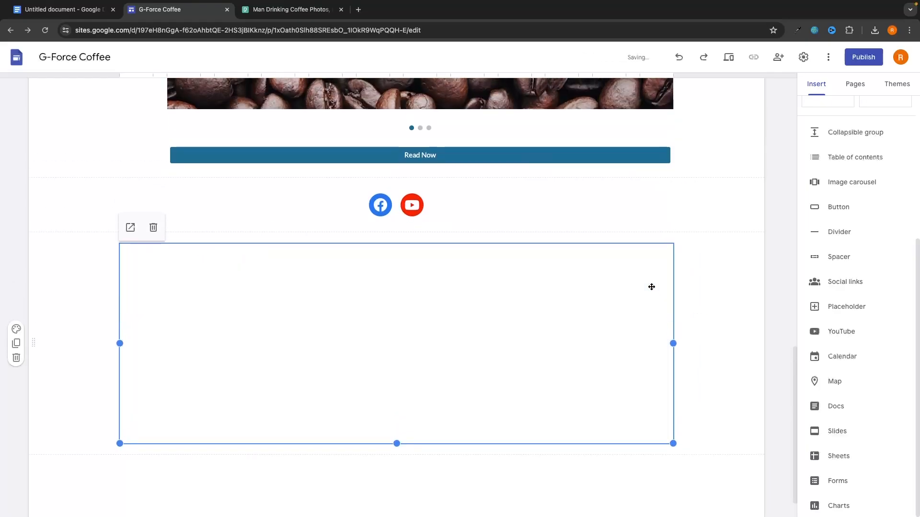
scroll(652, 287, down, 12)
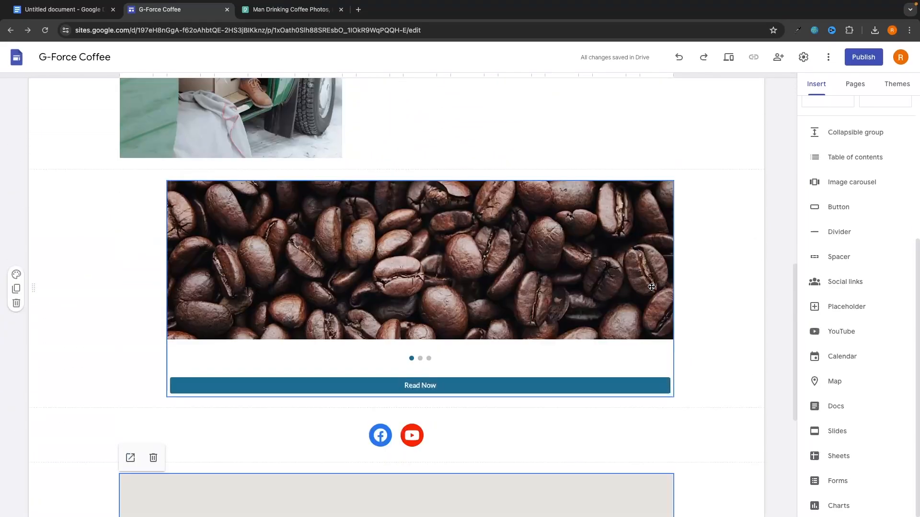
scroll(651, 288, up, 12)
mouse_move(652, 289)
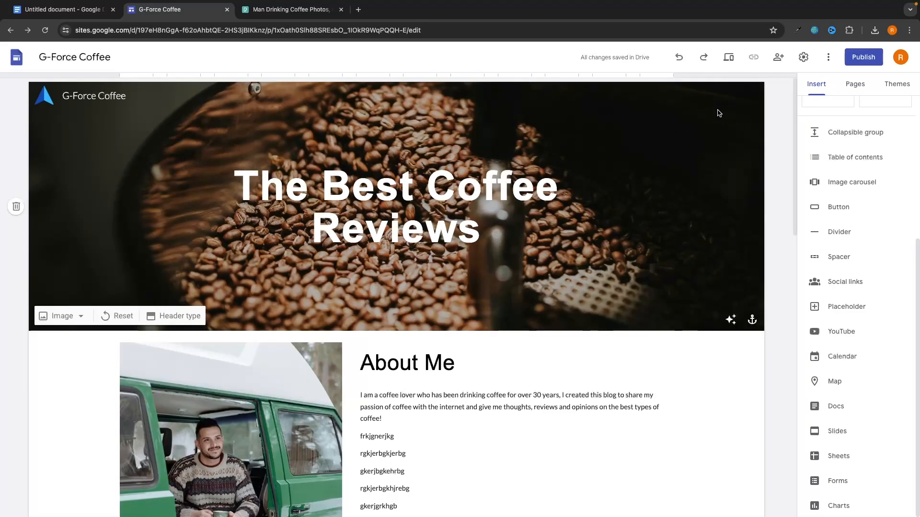
click(855, 87)
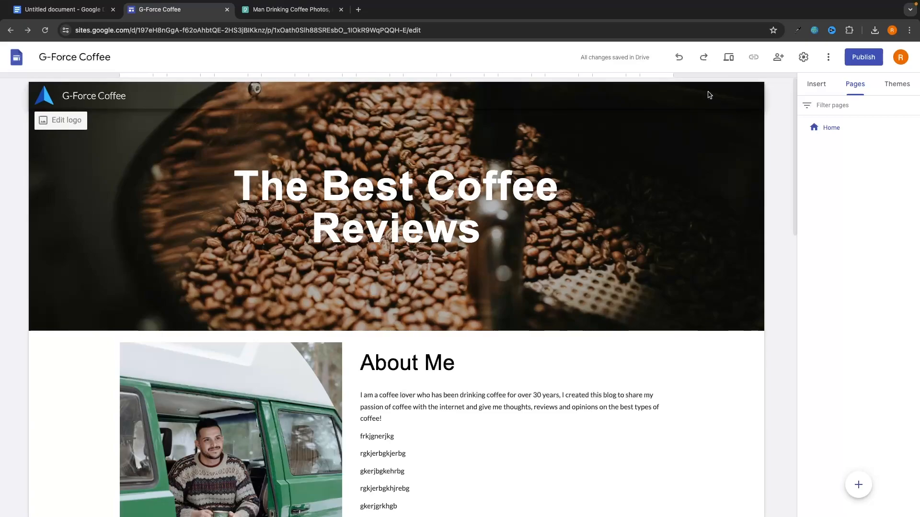
mouse_move(858, 485)
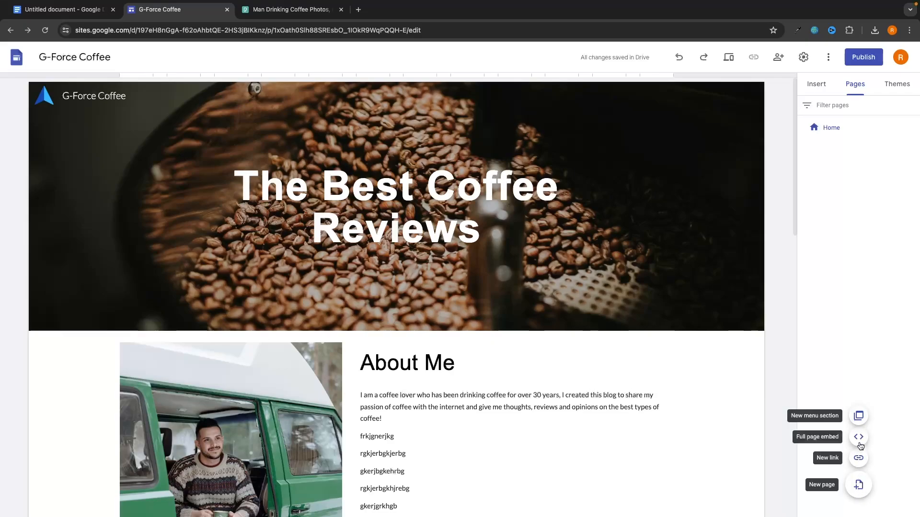
click(859, 487)
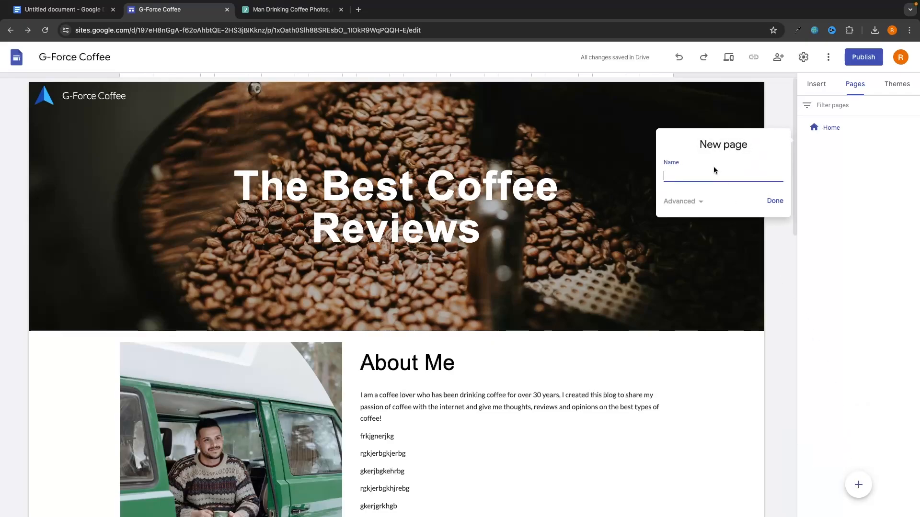
text(Coffee Bean Reviews)
click(774, 201)
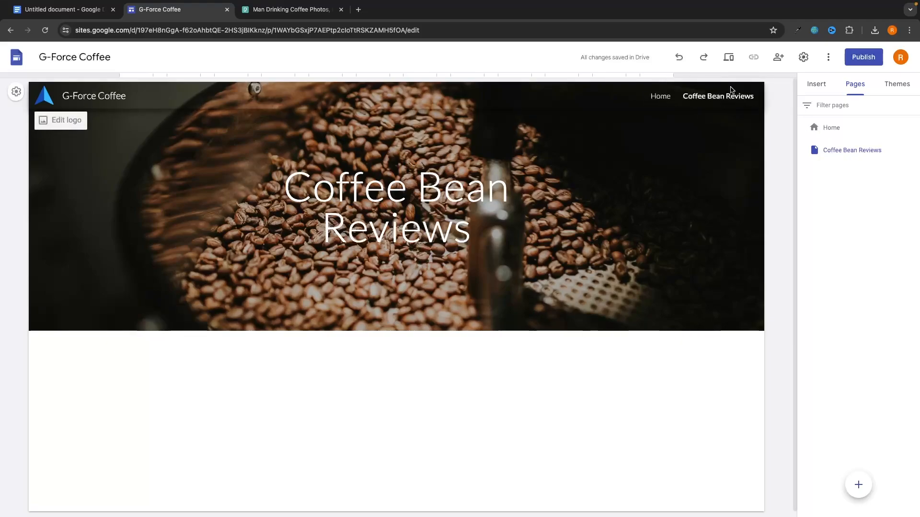
- Test the site's navigation links by visiting Home and returning to the Coffee Bean Reviews page
click(659, 99)
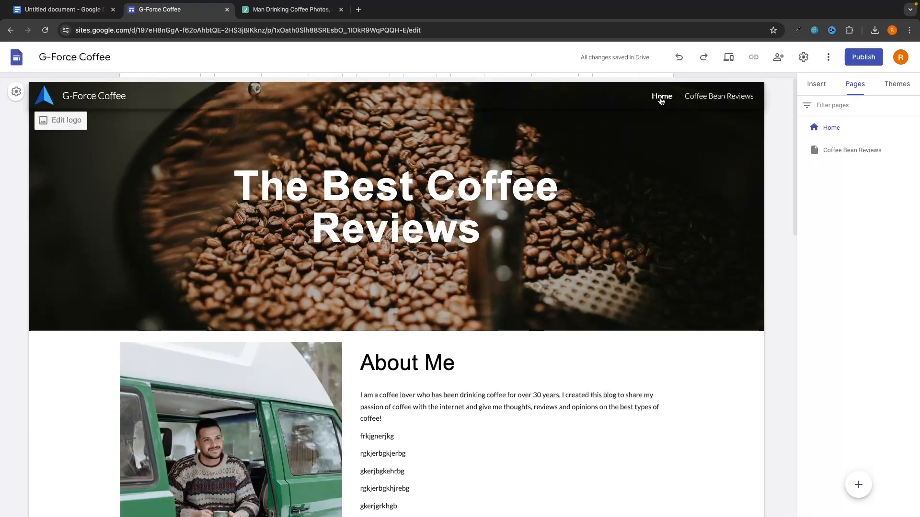
click(688, 97)
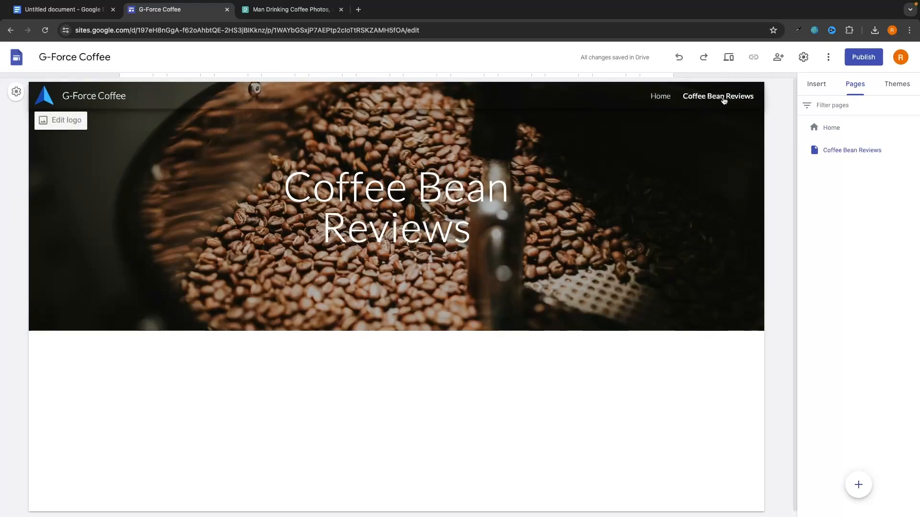
scroll(642, 164, down, 1)
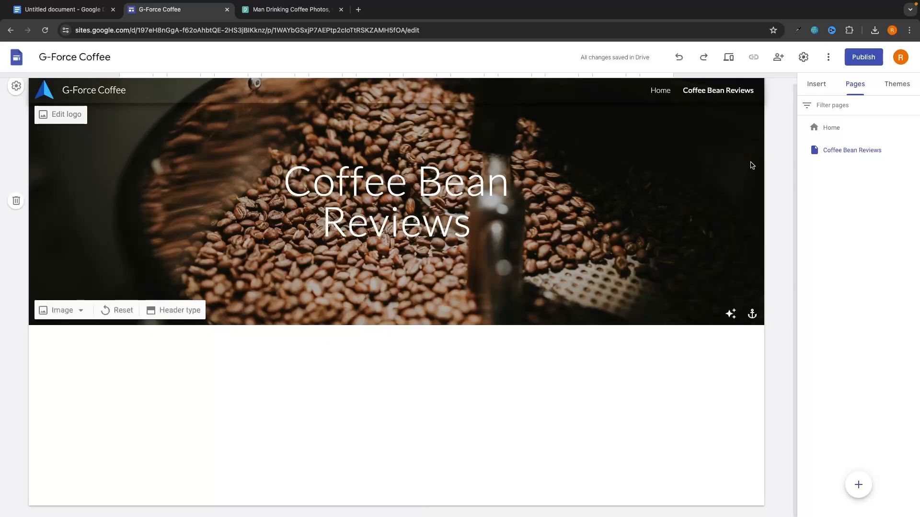
- Add a content block with one image beside text below the Coffee Bean Reviews banner, and title it "Number 1 coffee Bean"
click(816, 83)
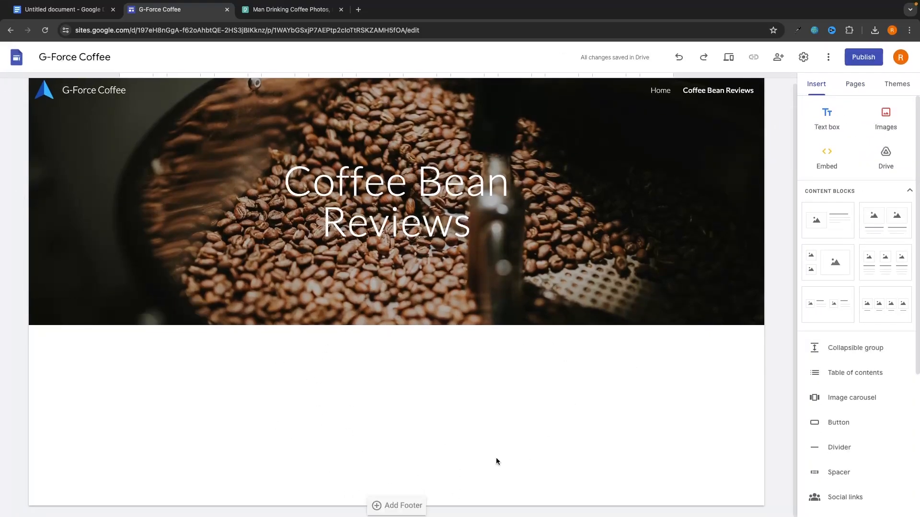
click(822, 225)
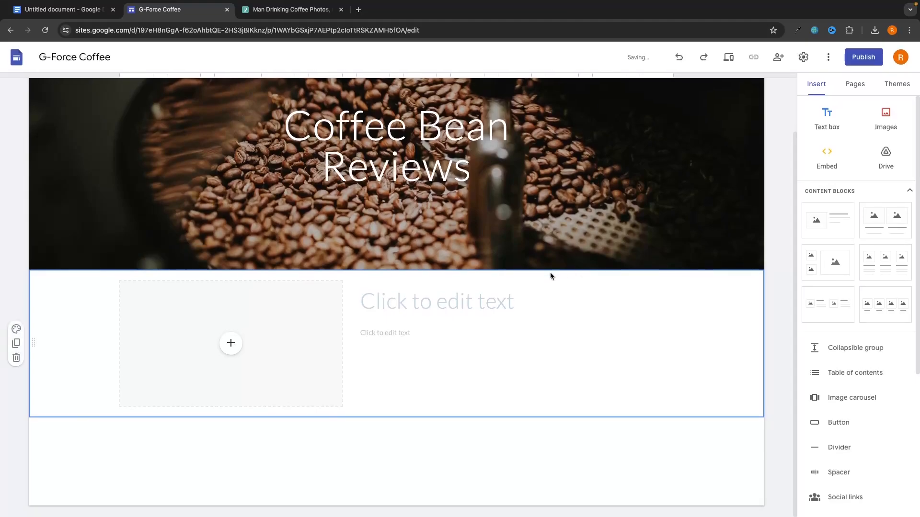
click(435, 307)
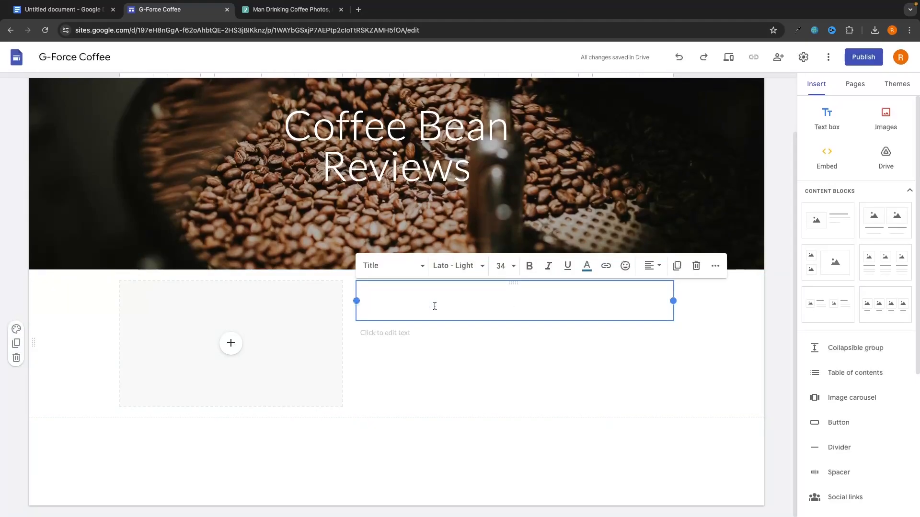
text(Num)
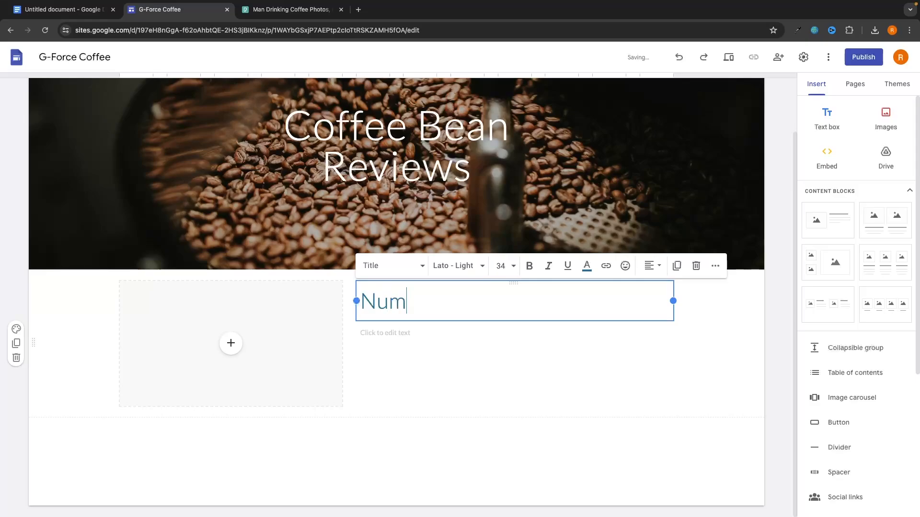
text(ber 1 coffe)
key(BackSpace)
text(fe)
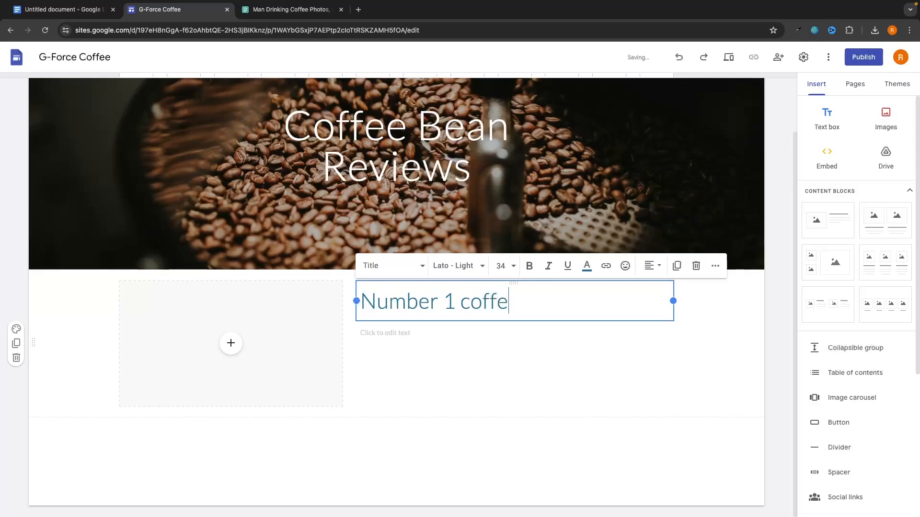
text(e Bean)
key(Return)
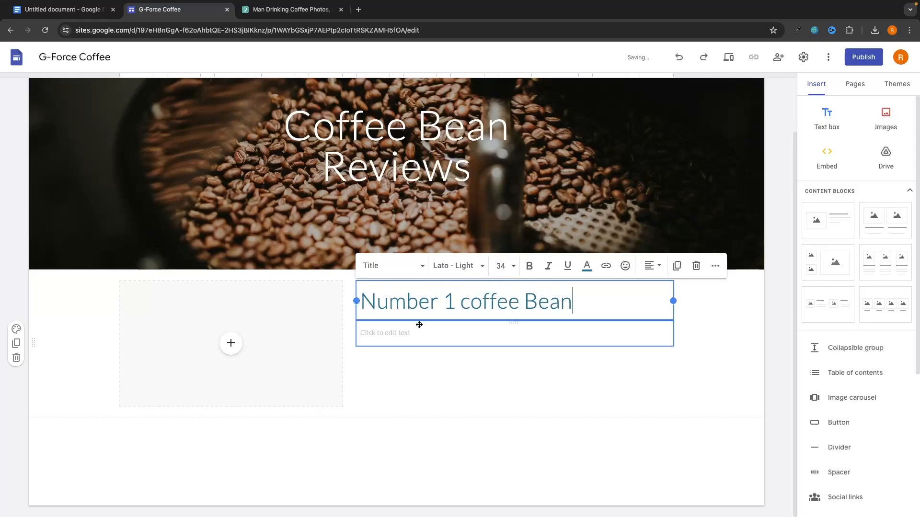
- Fill the body text under the block's title with the two lines "froguherugheriugh ege" and "gerljgnerjkg"
text(froguherugheriugh ege)
key(Return)
text(gerljgnerjkg)
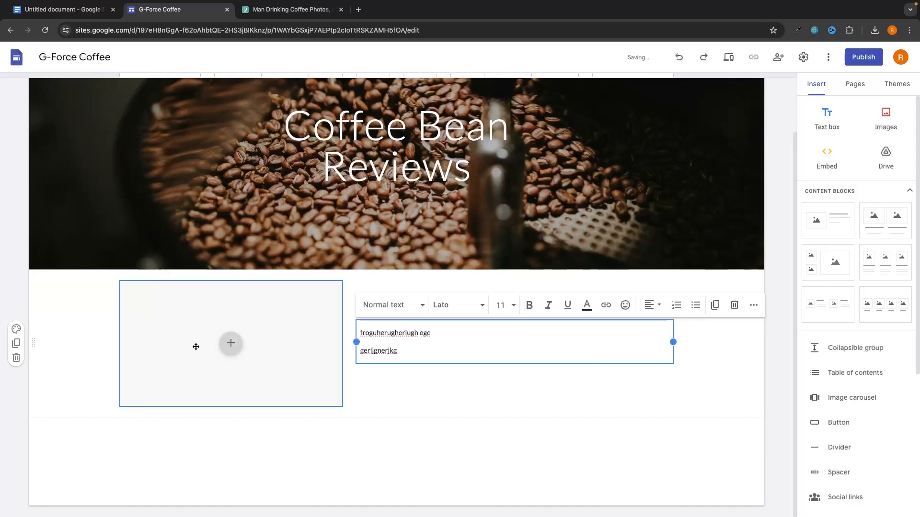
click(400, 392)
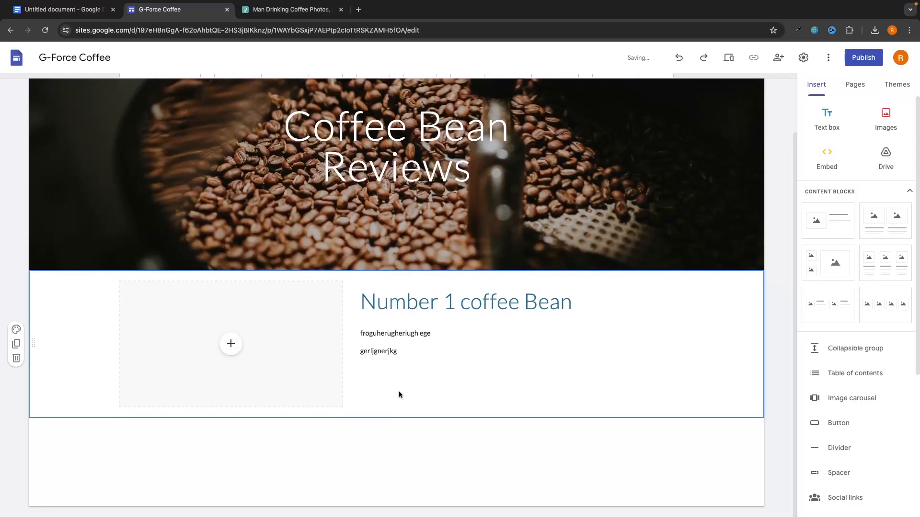
scroll(463, 260, up, 2)
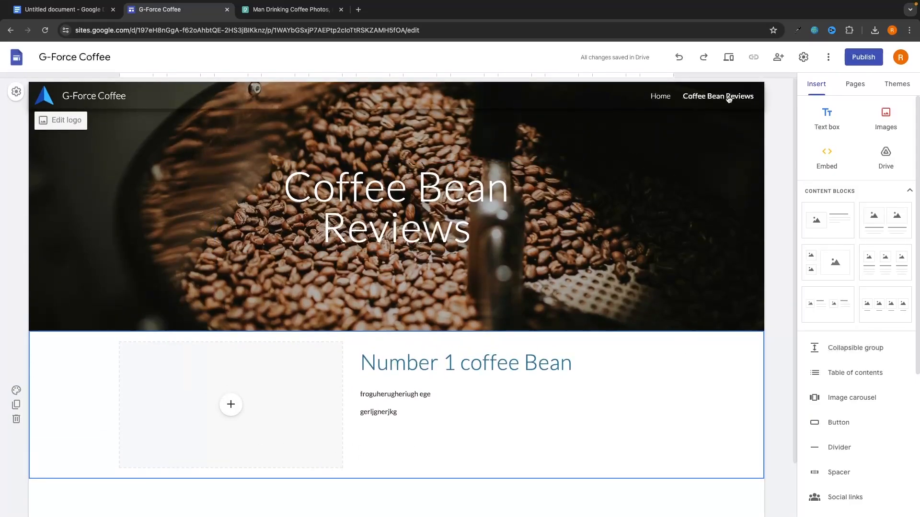
- Hide the Coffee Bean Reviews page from the site navigation and show it there again
click(855, 86)
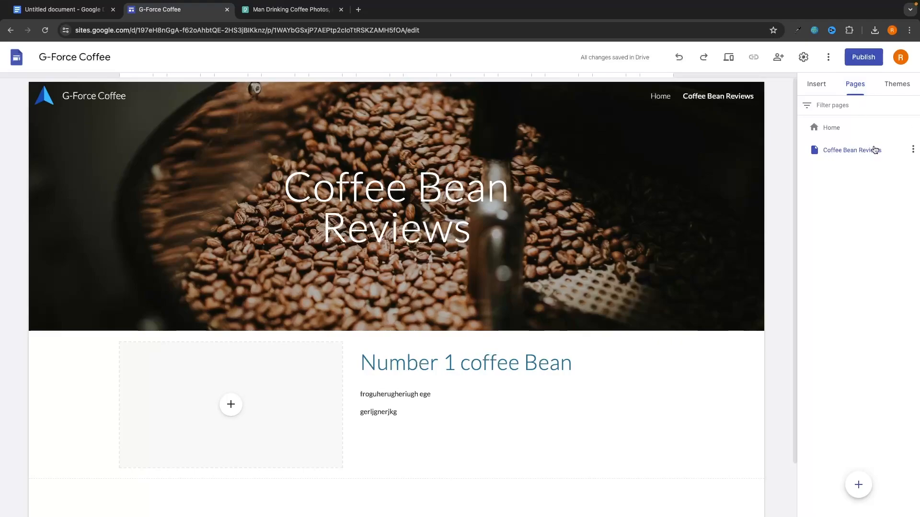
click(913, 149)
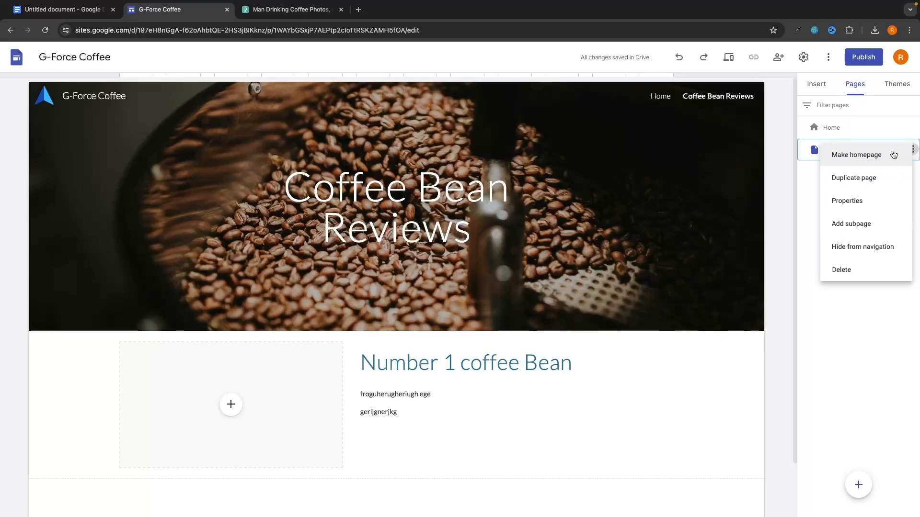
click(863, 255)
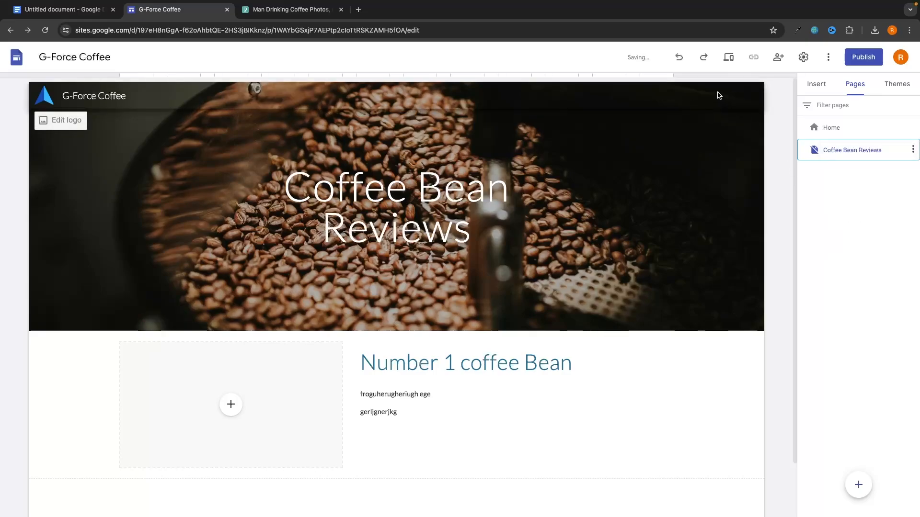
click(912, 150)
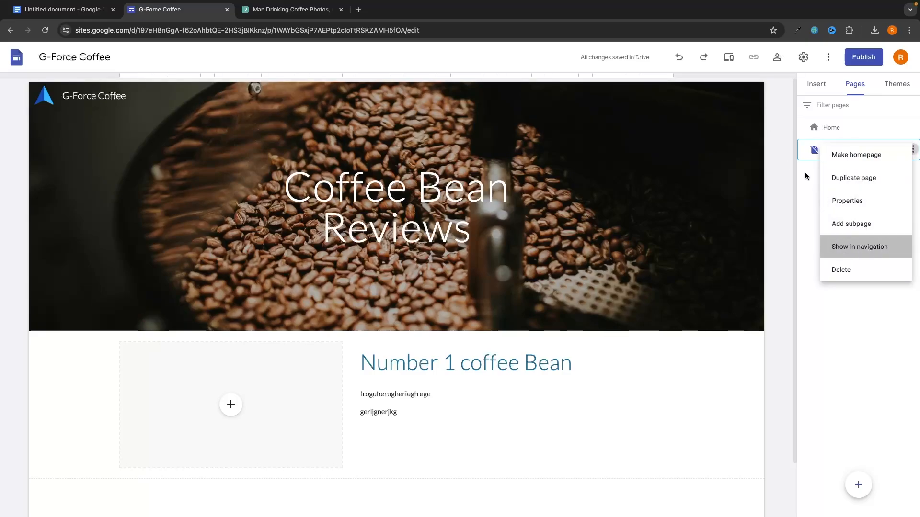
click(913, 150)
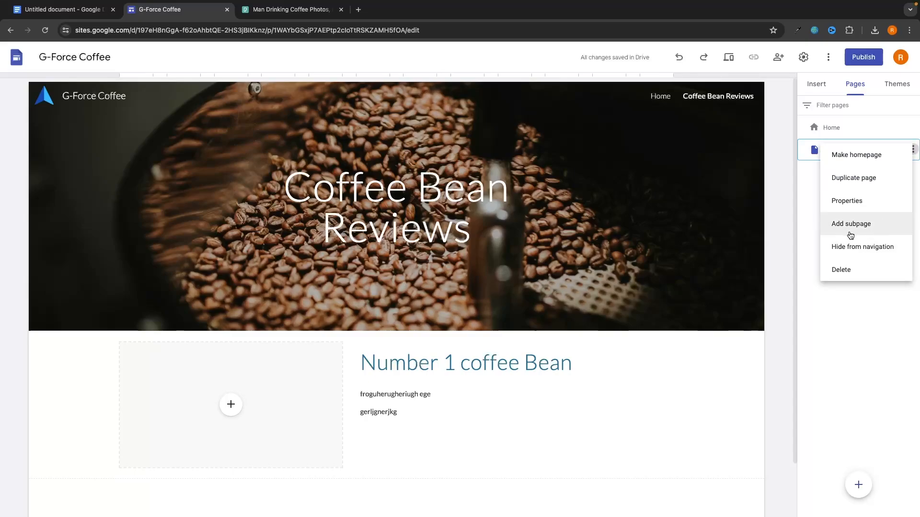
click(814, 235)
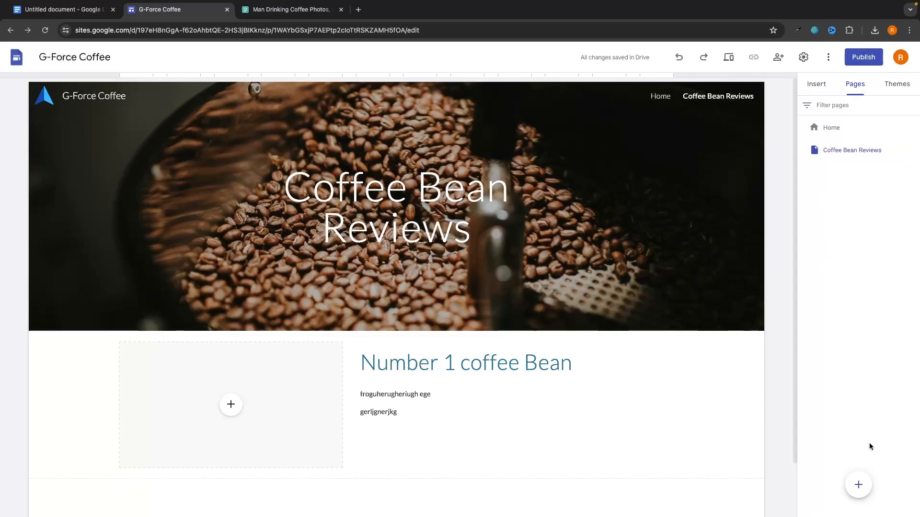
- Create another top-level page named "Blog posts" in the site
click(857, 481)
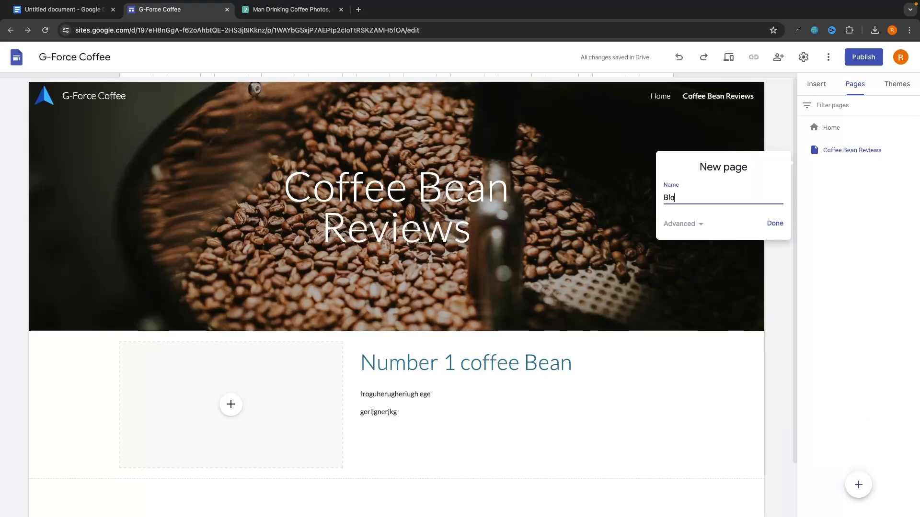
text(Blog posts)
key(Return)
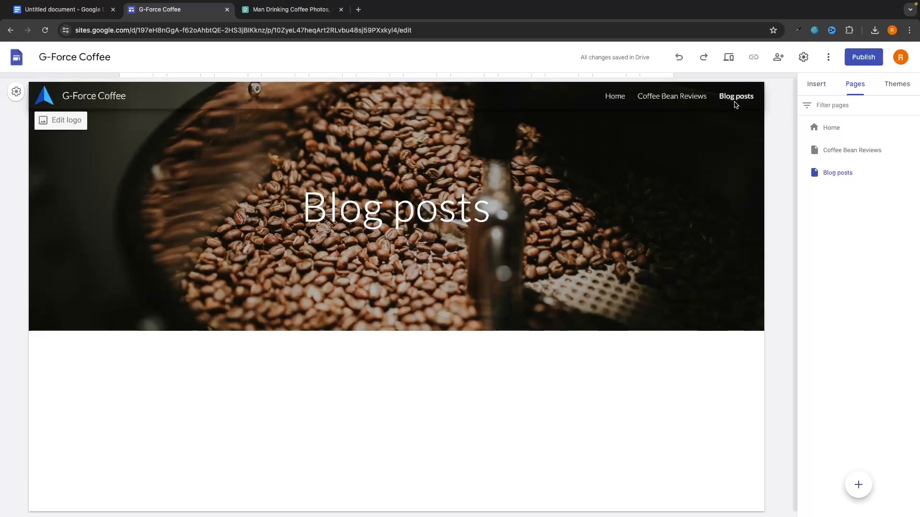
- Add a subpage named "best coffee beans" under the Blog posts page
click(913, 173)
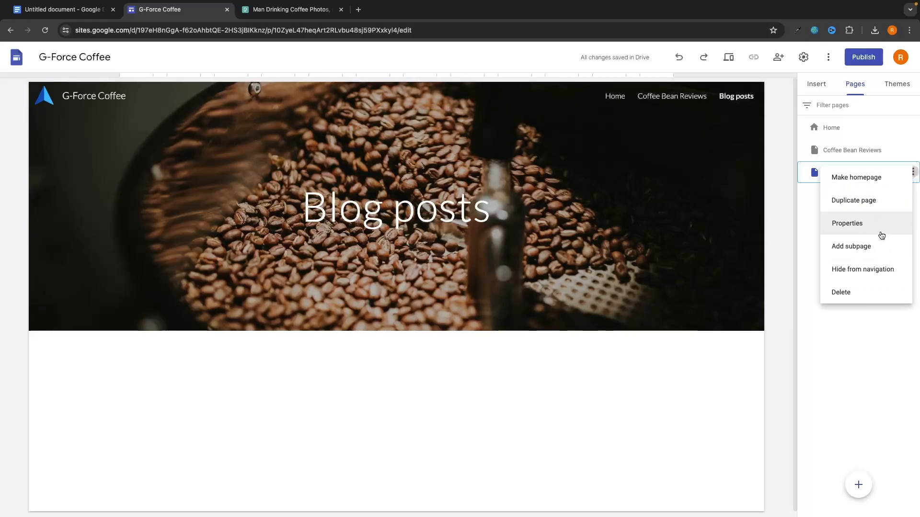
click(878, 247)
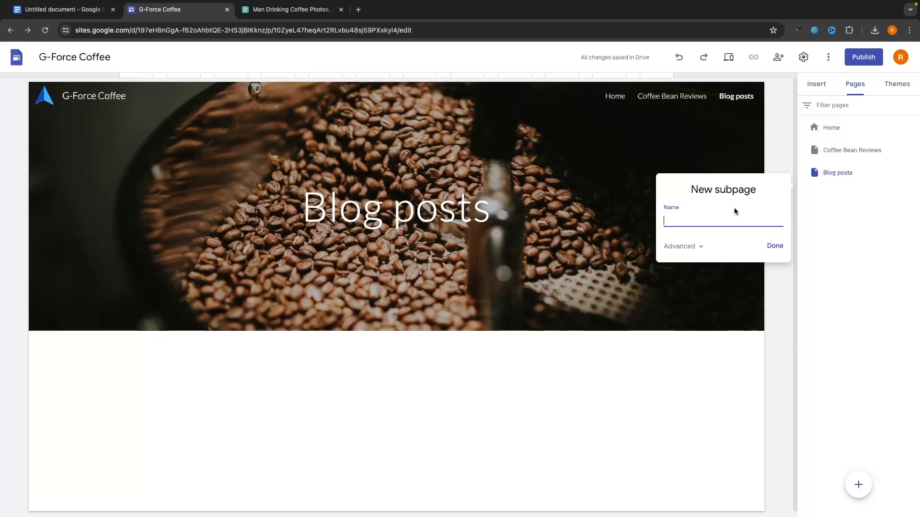
text(best coffee beans)
key(Return)
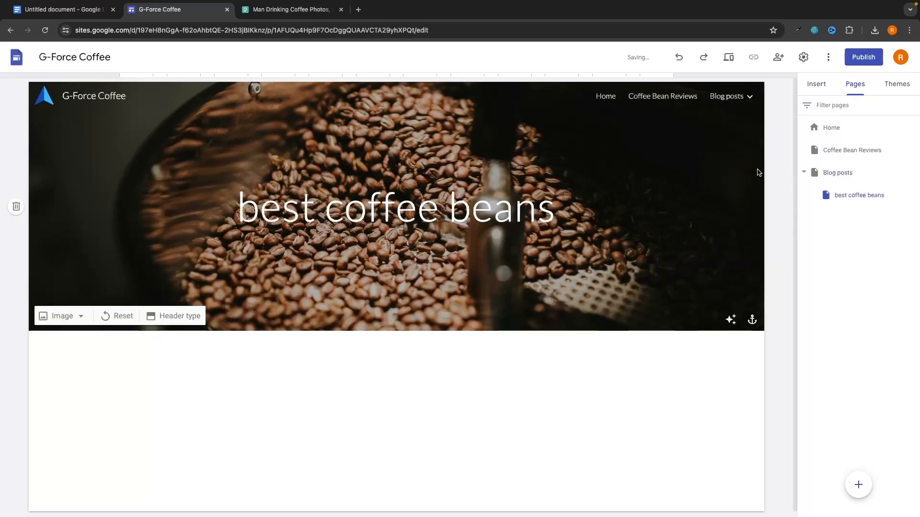
- Add a subpage named "Best coffee griders" under the Blog posts page
click(912, 172)
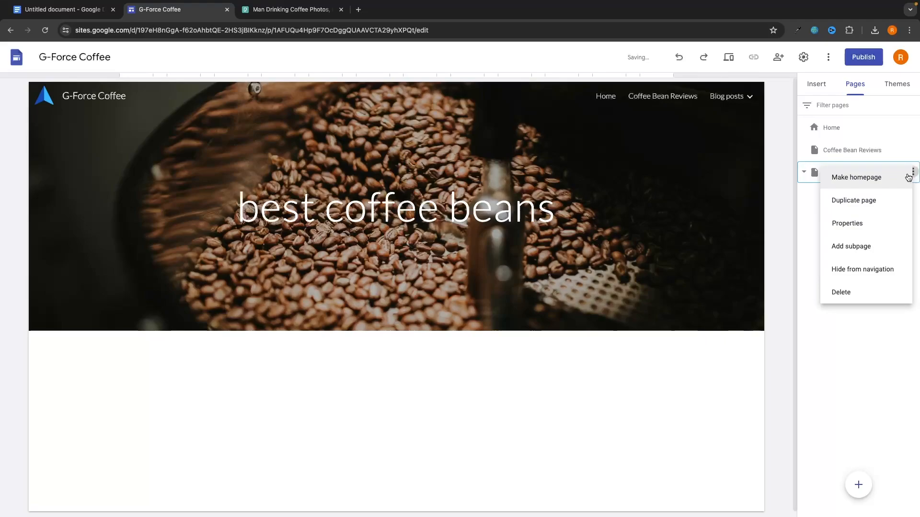
click(866, 246)
text(Best coffee griders)
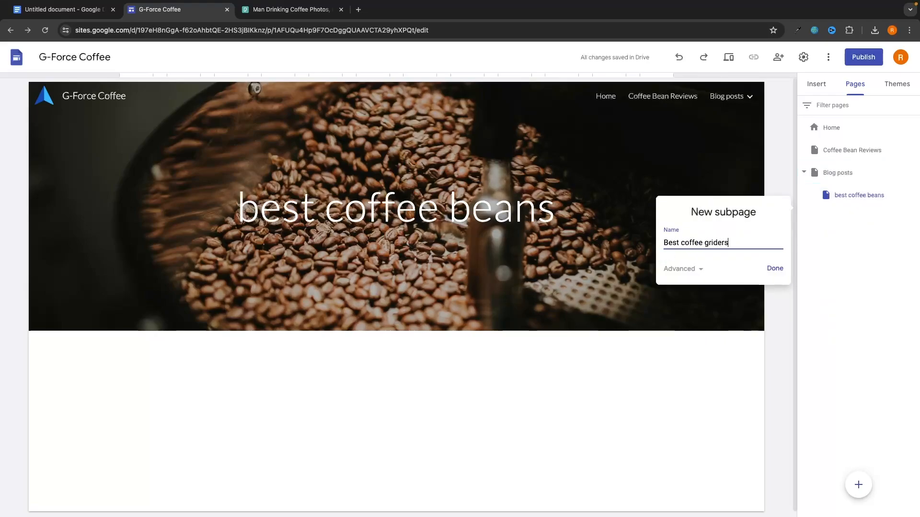
key(Return)
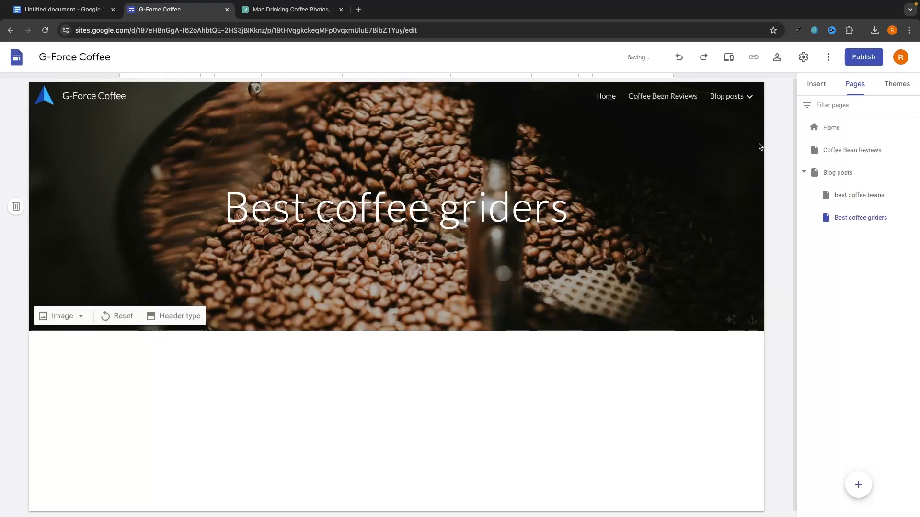
mouse_move(720, 105)
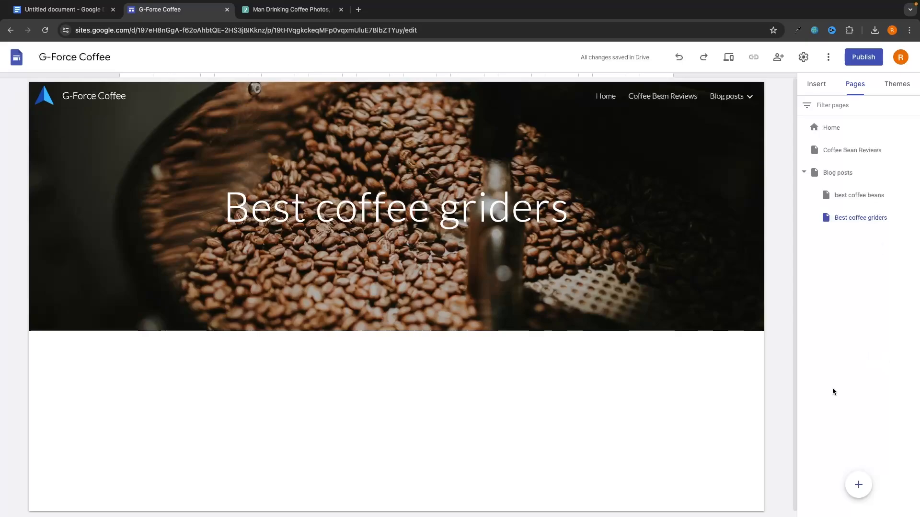
- Create a new top-level page without giving it a name
click(855, 497)
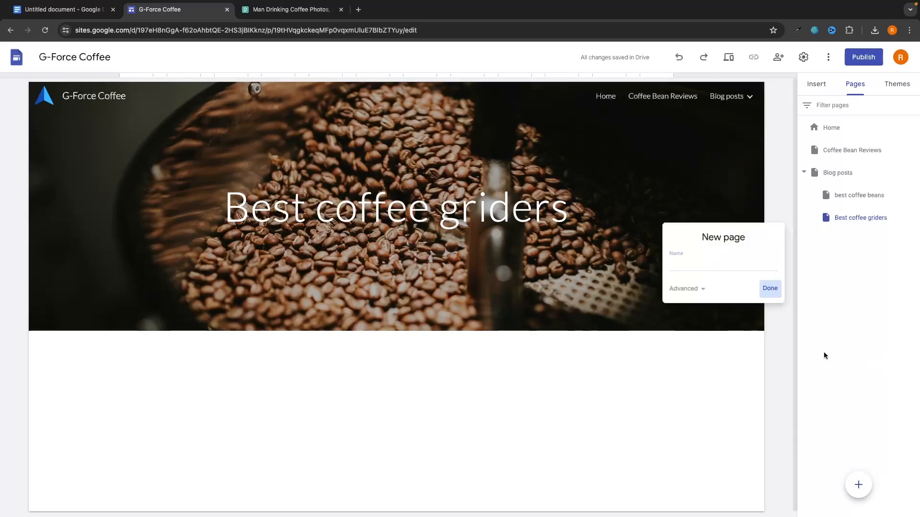
click(768, 287)
mouse_move(859, 477)
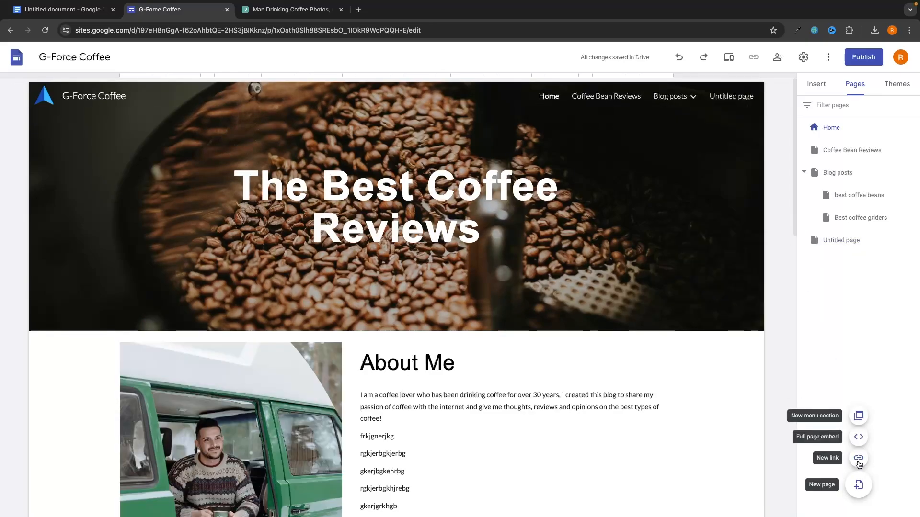
click(859, 459)
click(697, 290)
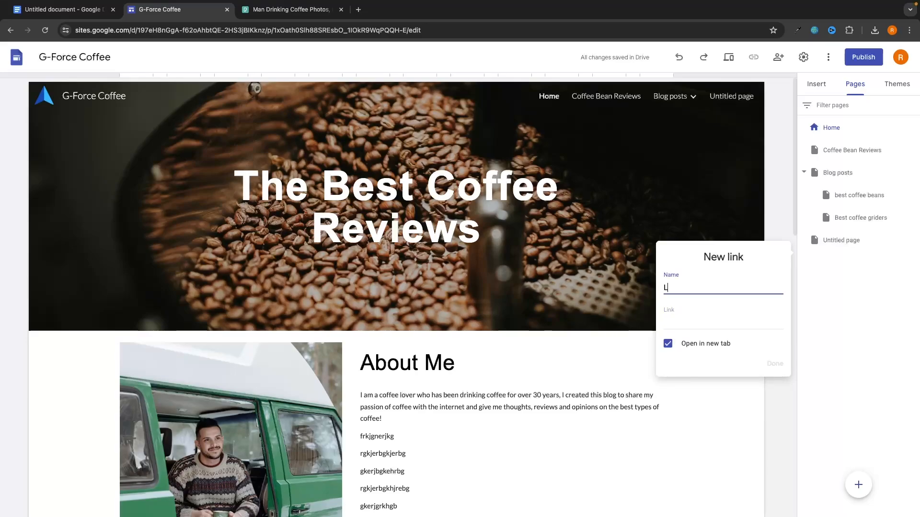
click(668, 320)
text(https://sites.google.com/)
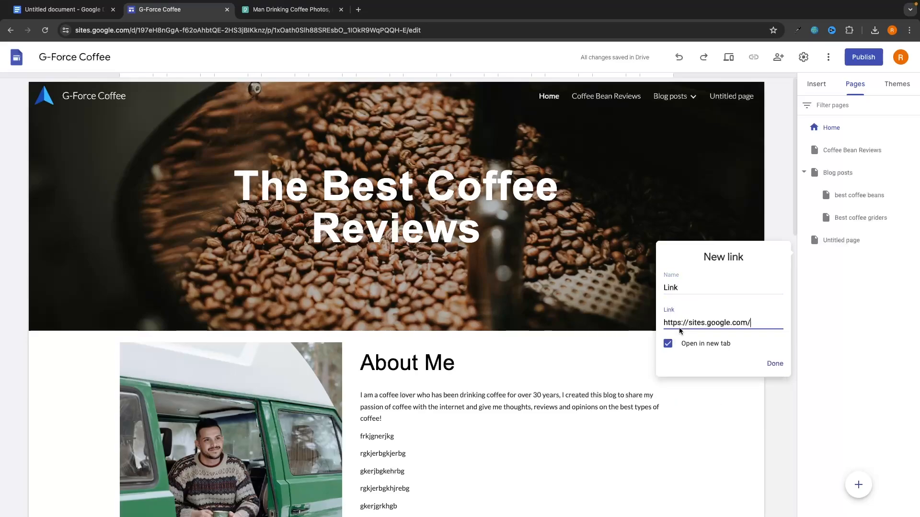
click(775, 364)
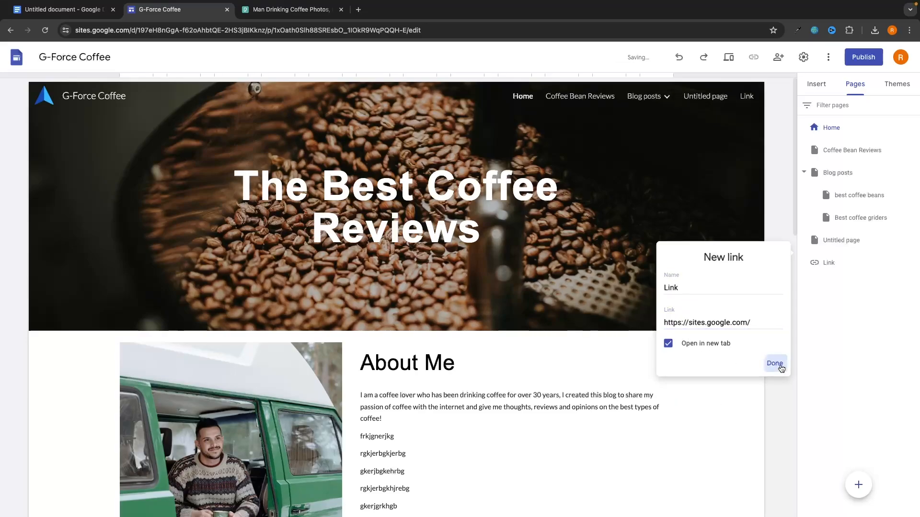
click(747, 97)
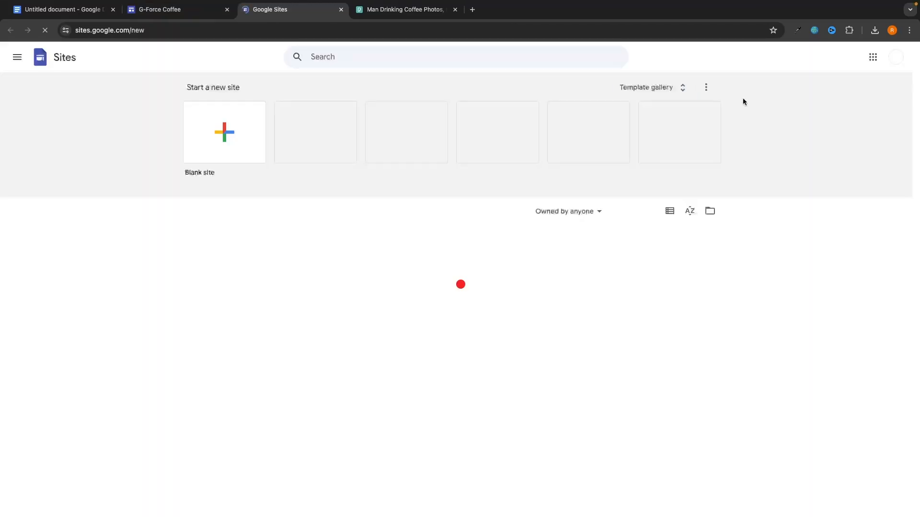
click(342, 10)
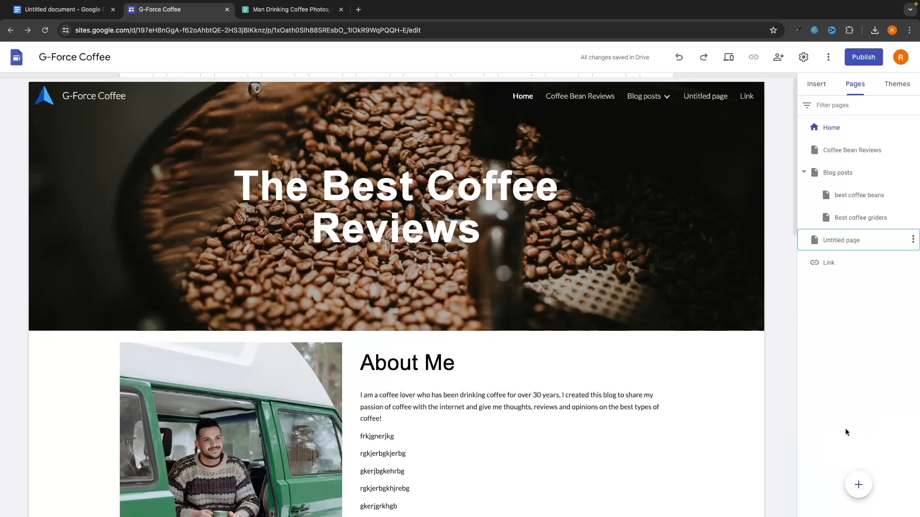
- Delete the untitled page from the site
mouse_move(859, 473)
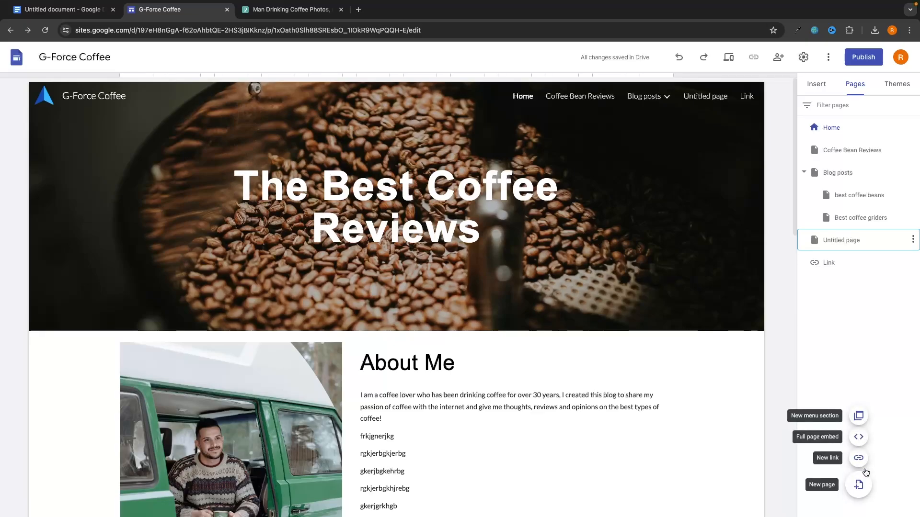
click(912, 240)
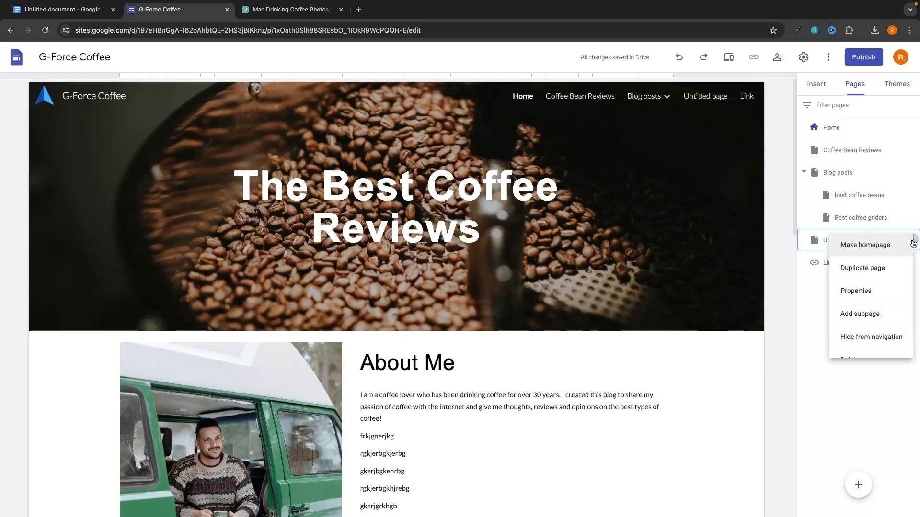
click(862, 360)
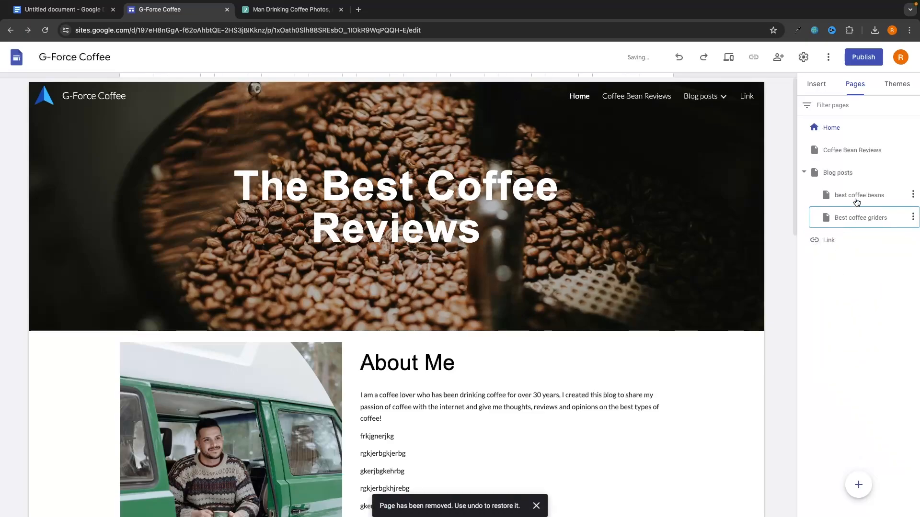
- Open the Blog posts page and check its subpages in the site header navigation
click(847, 178)
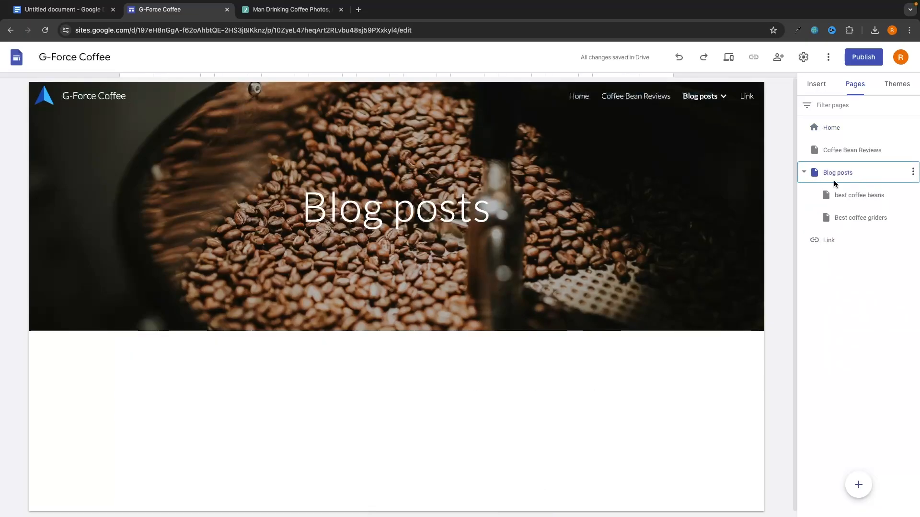
mouse_move(380, 324)
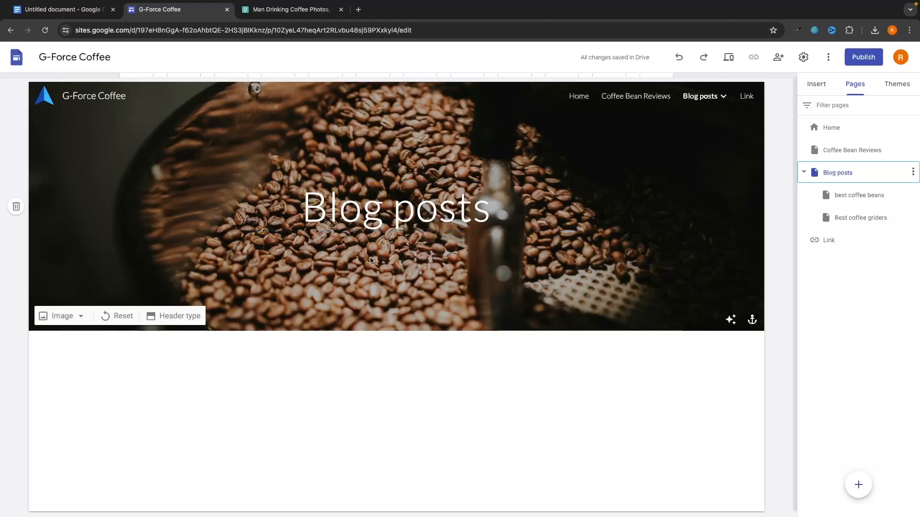
mouse_move(714, 96)
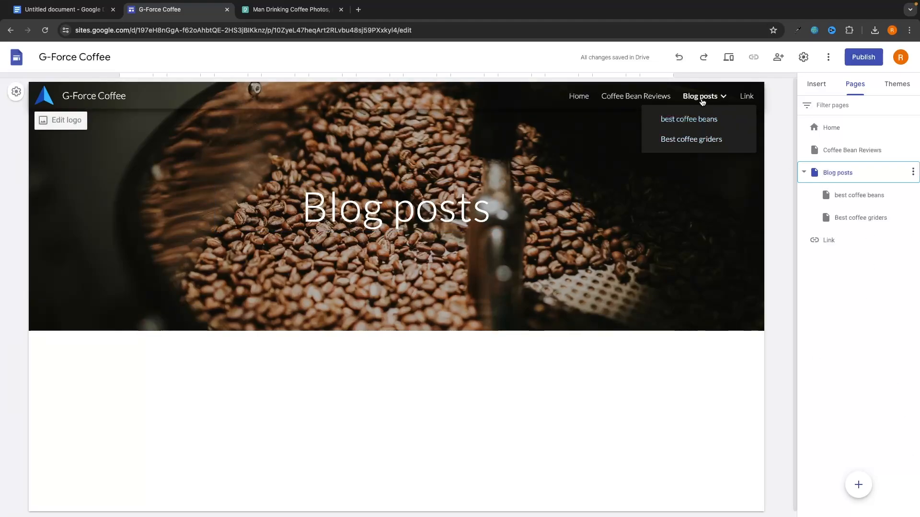
- Create a new menu section named "Blog Posts" in the site navigation
mouse_move(858, 485)
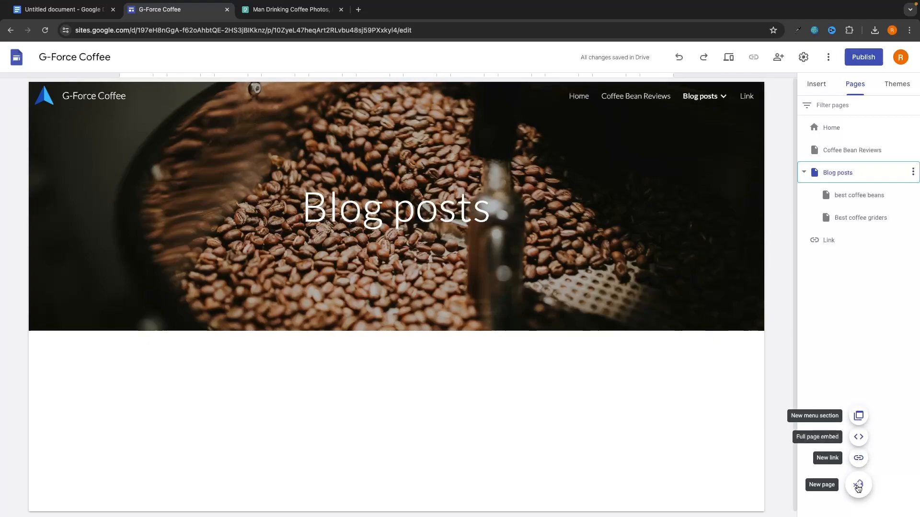
click(857, 423)
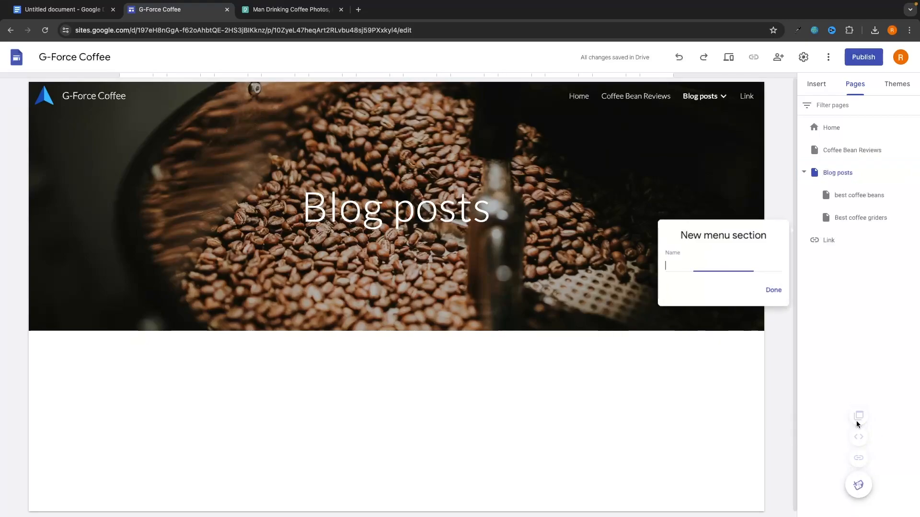
text(B)
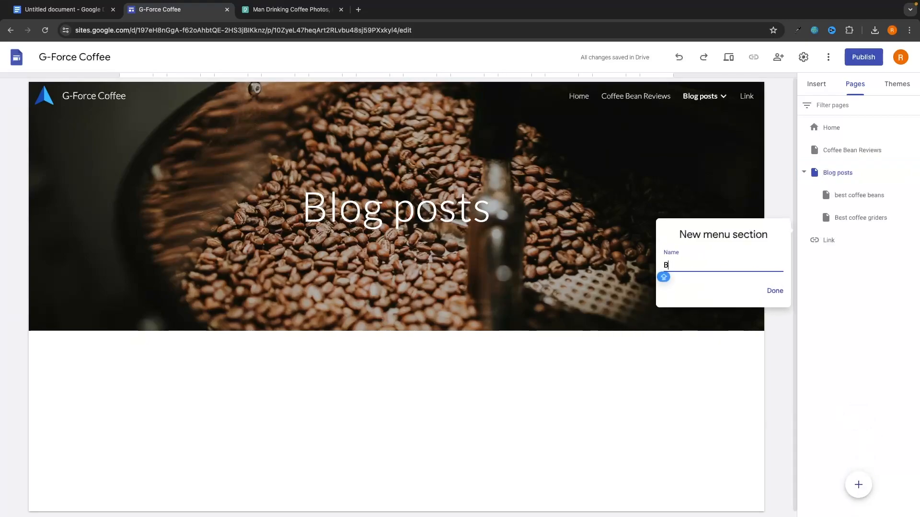
text(log Posts)
key(Return)
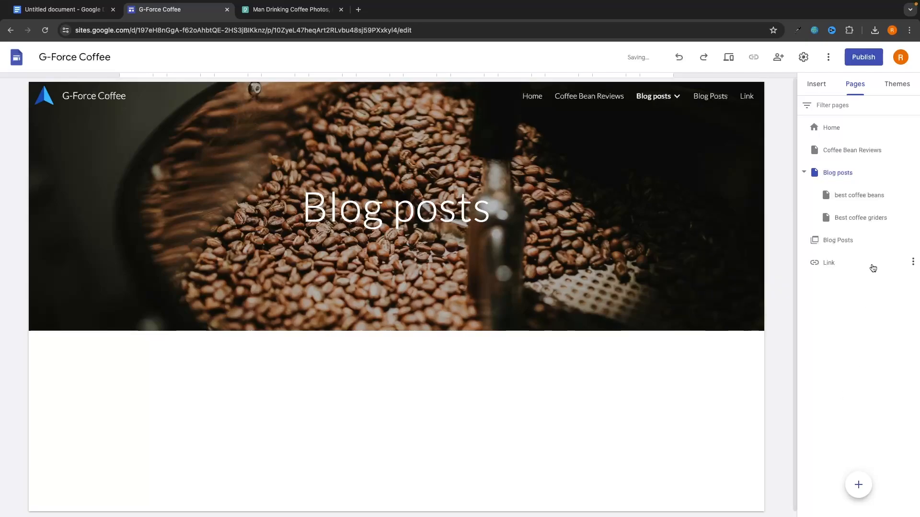
- Add a subpage named "Test 1" under the Blog Posts menu section
click(914, 241)
click(875, 269)
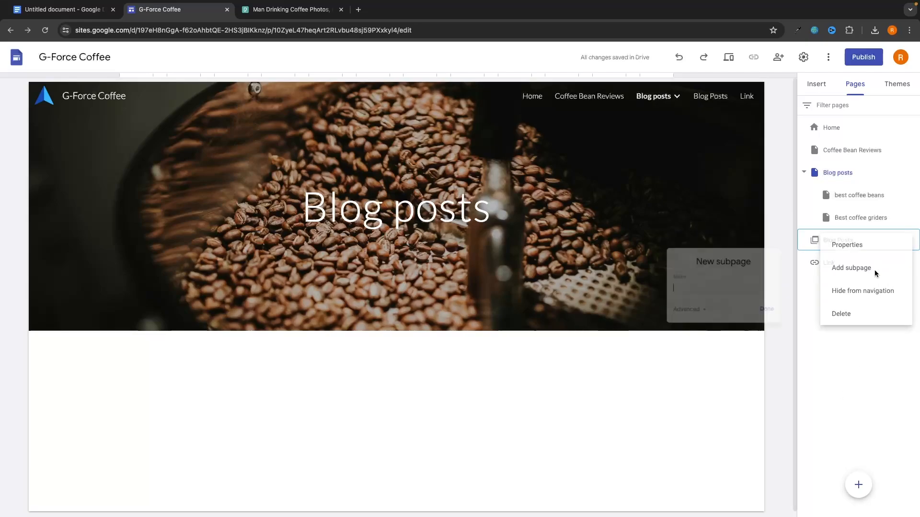
text(Test )
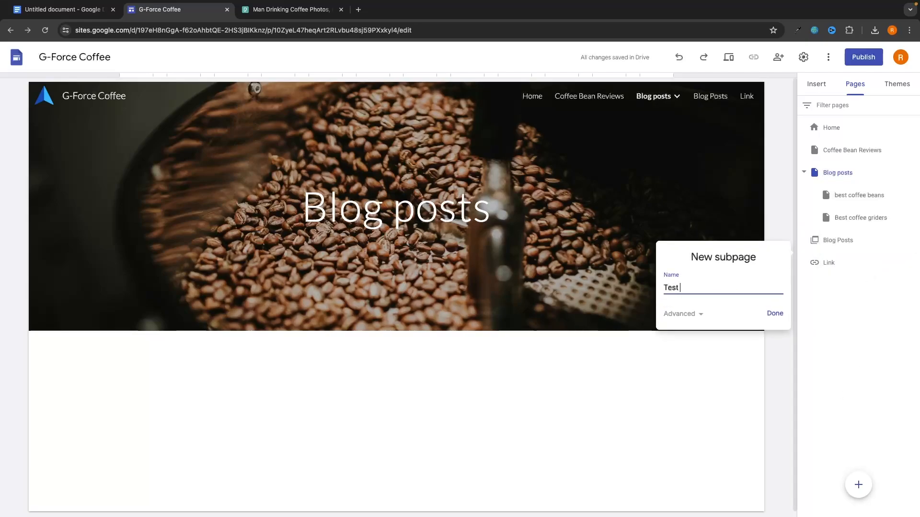
text(1)
key(Return)
- Add a second subpage named "Test 2" under the Blog Posts menu section
click(913, 239)
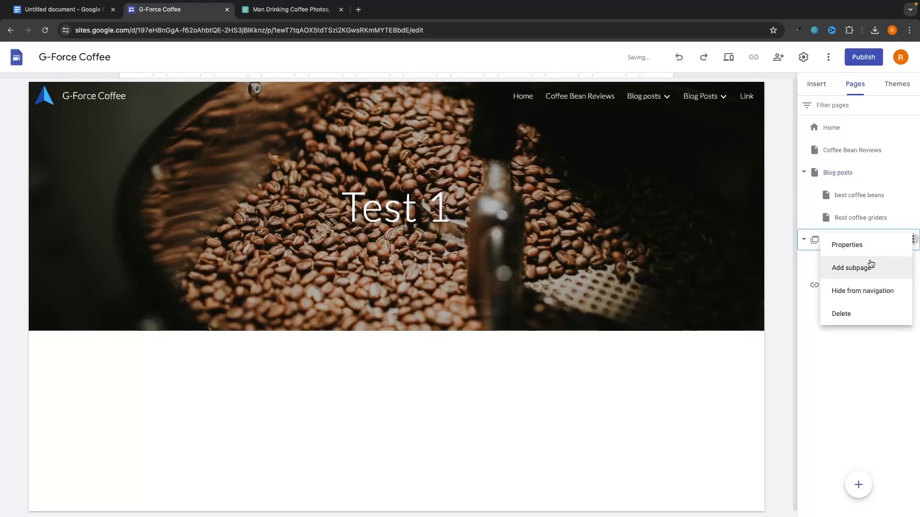
click(870, 267)
text(Test )
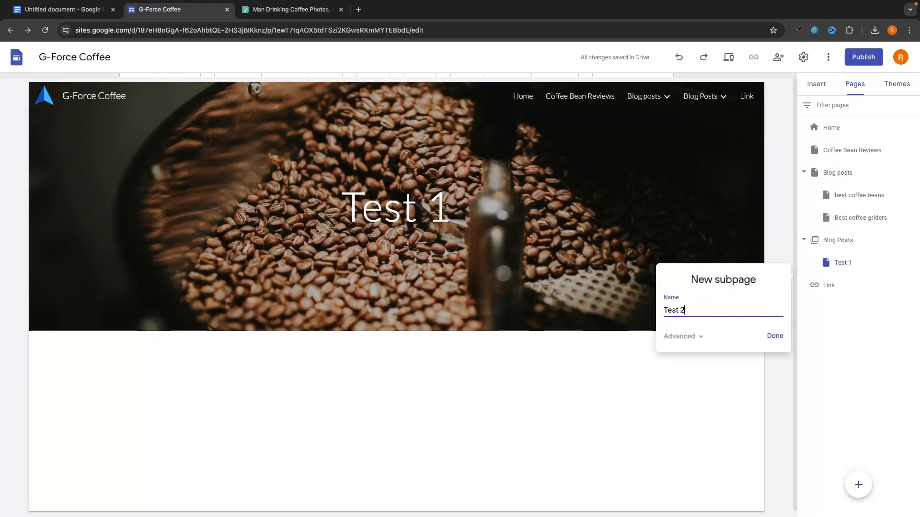
text(2)
key(Return)
- Compare how the Blog posts page and the Blog Posts menu section behave in the site header navigation
click(644, 97)
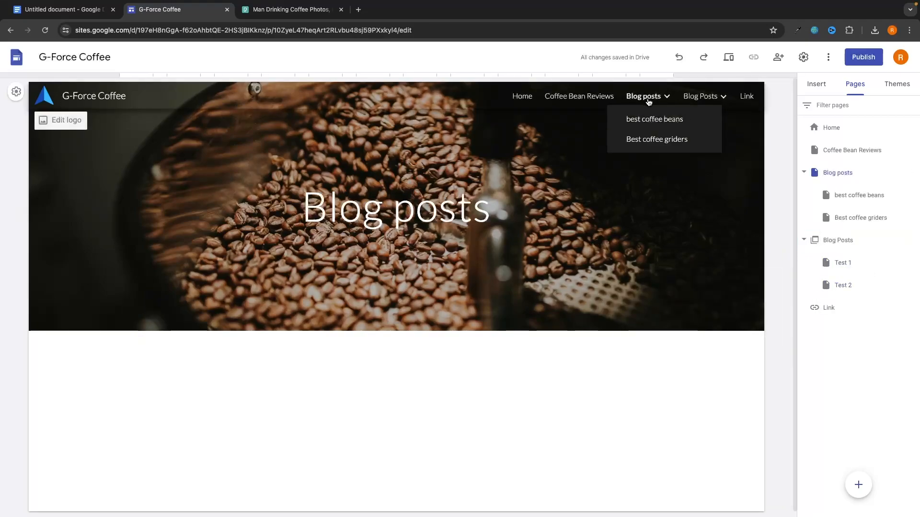
click(709, 99)
click(701, 98)
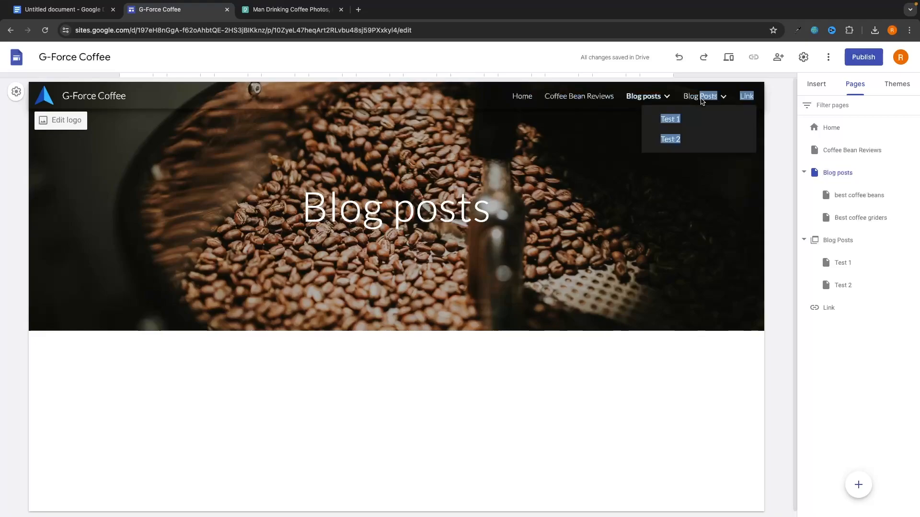
click(701, 101)
click(702, 102)
click(709, 103)
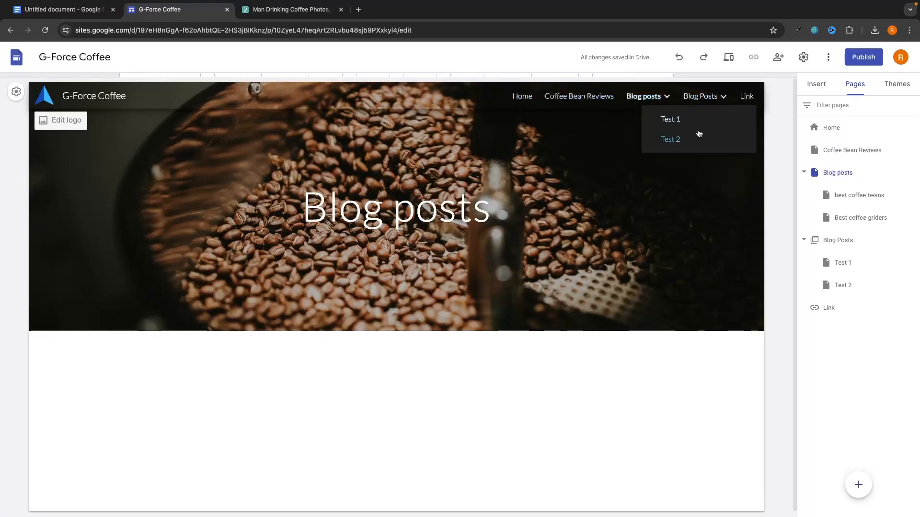
mouse_move(644, 97)
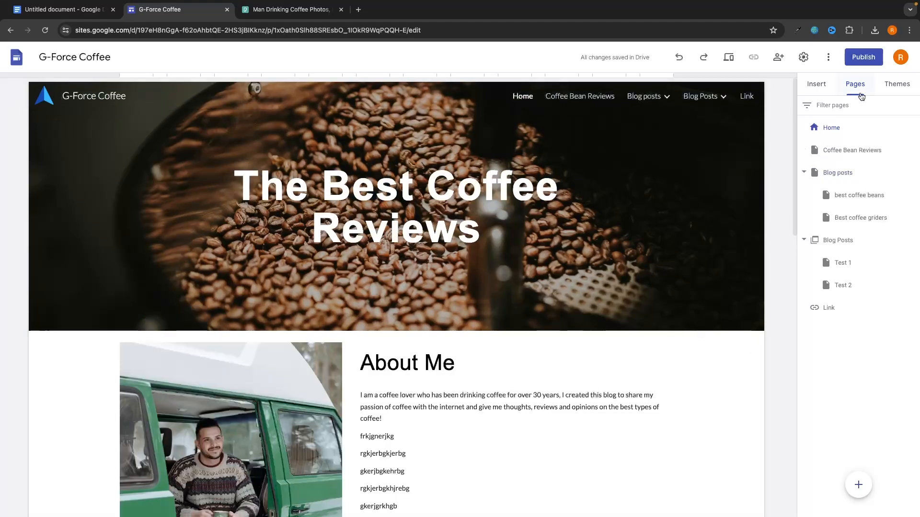
- Browse the Google-made themes and try Aristotle, Diplomat and Vision on the home page
click(877, 96)
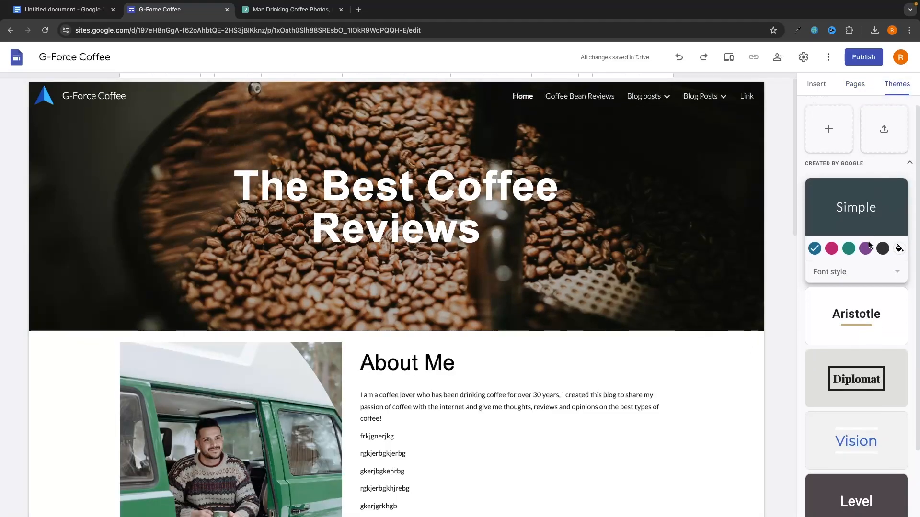
scroll(869, 242, down, 2)
scroll(869, 242, up, 2)
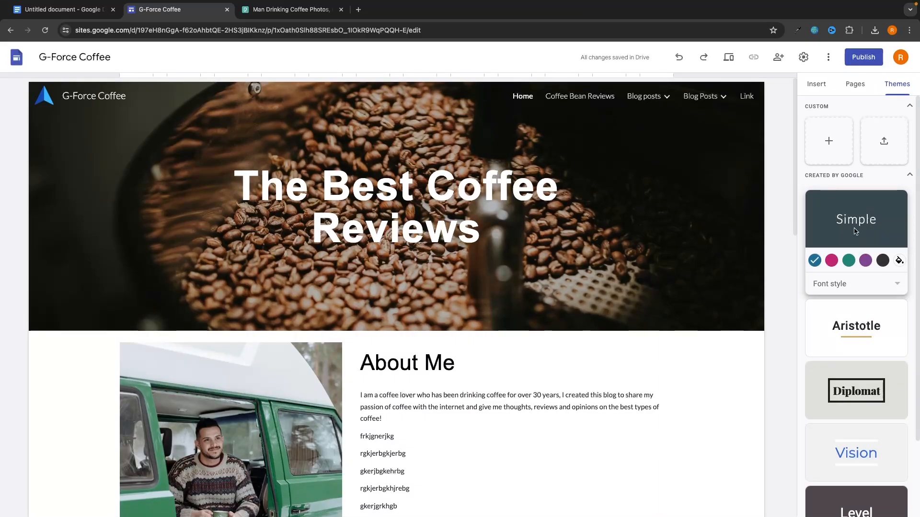
click(860, 324)
scroll(690, 333, down, 2)
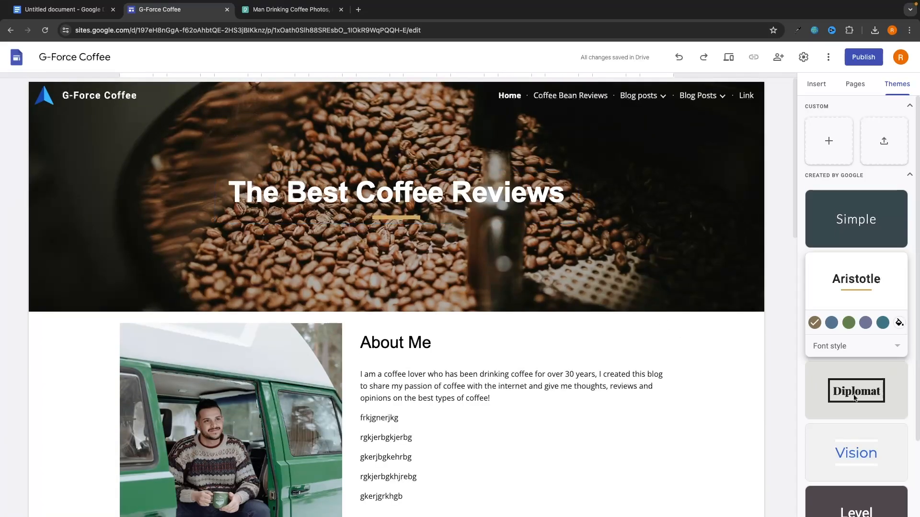
click(855, 398)
click(861, 438)
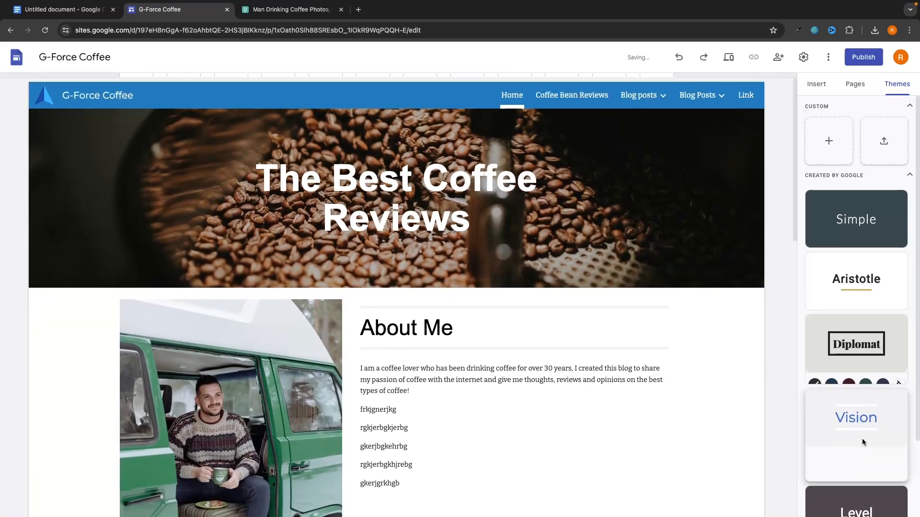
- Apply the Diplomat theme to the site, try its dark blue colour, and settle on the green colour
click(857, 346)
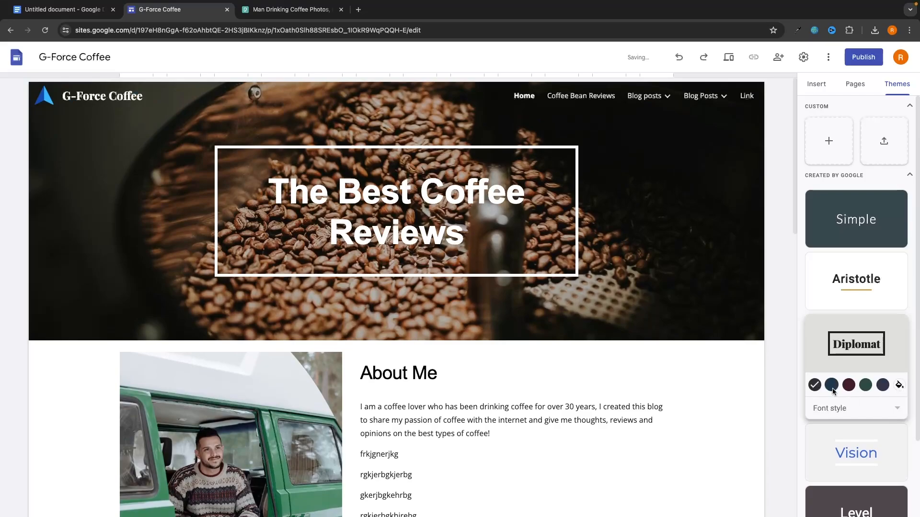
click(833, 389)
click(865, 385)
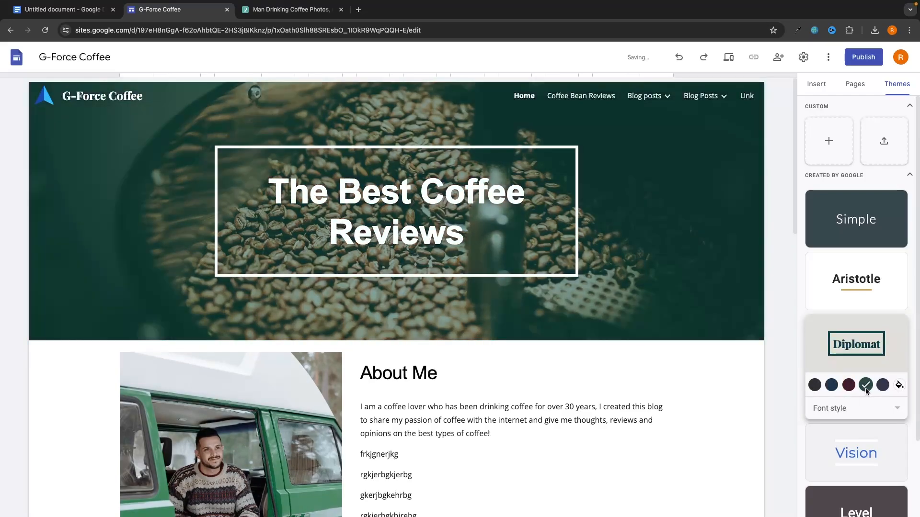
- Apply the Simple theme to the site and give it the custom brown colour #926100
click(871, 229)
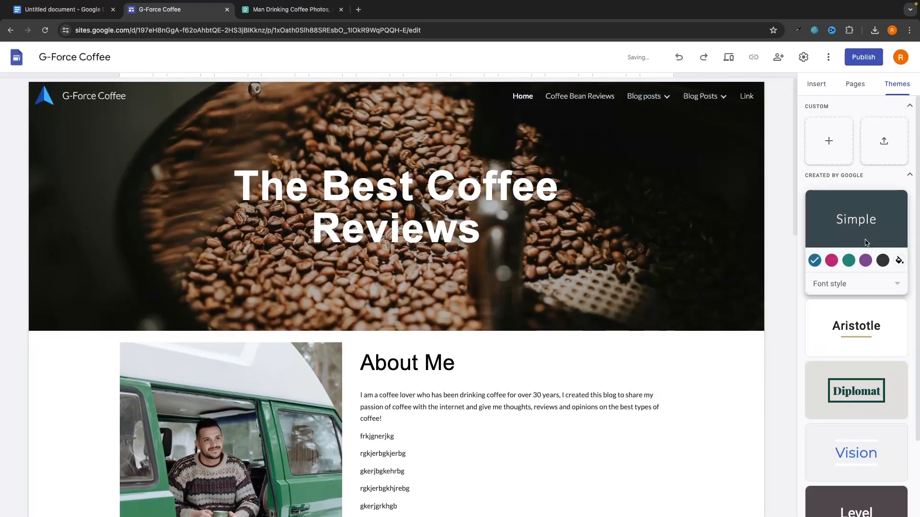
click(899, 261)
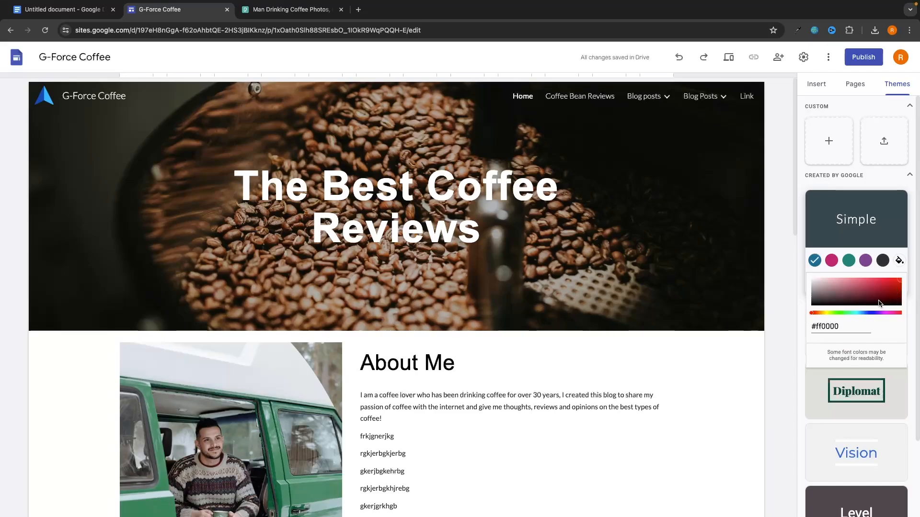
click(824, 313)
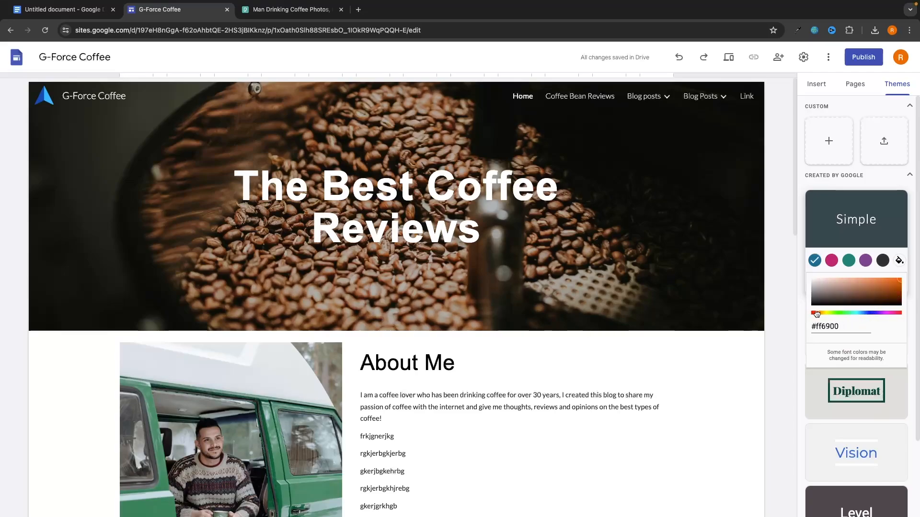
drag(824, 314, 820, 313)
drag(891, 281, 907, 293)
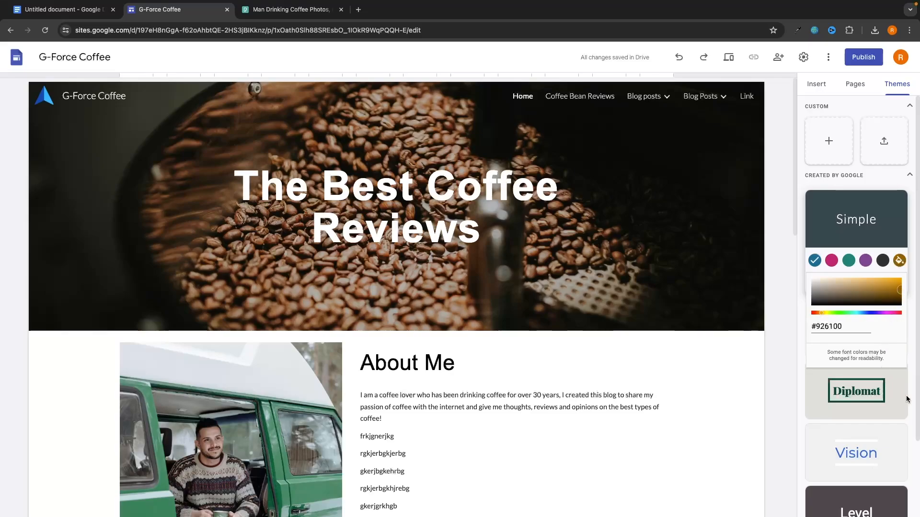
click(867, 175)
click(867, 177)
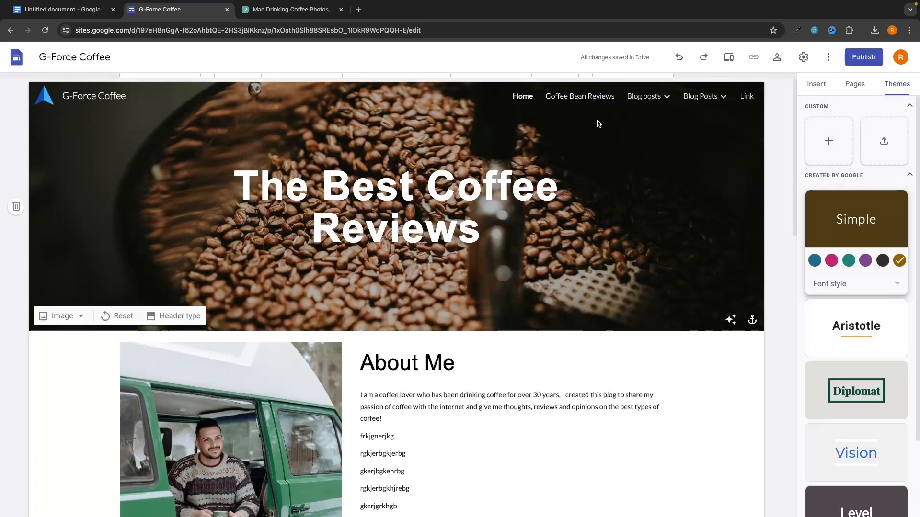
- Open the site's publishing settings and examine the proposed web address and its sites.google.com/view prefix
click(863, 57)
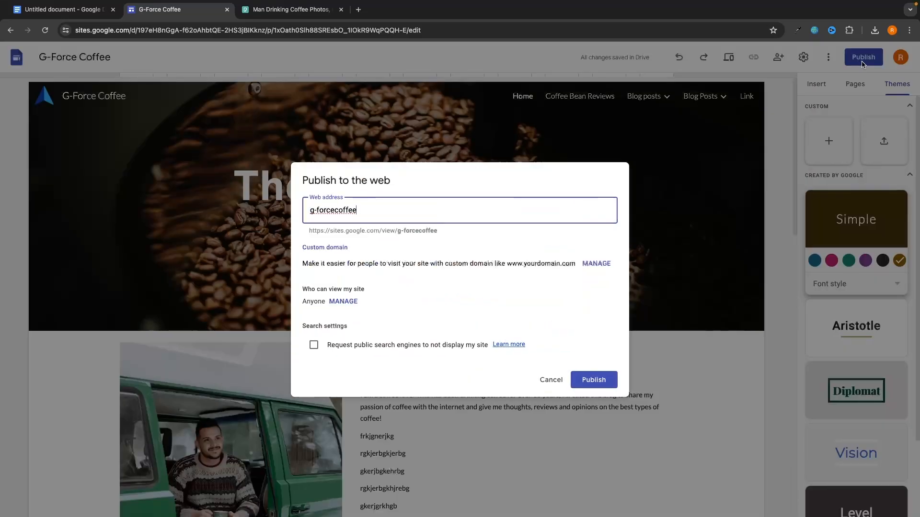
drag(372, 214, 436, 232)
click(370, 210)
drag(309, 232, 271, 211)
click(398, 233)
click(371, 210)
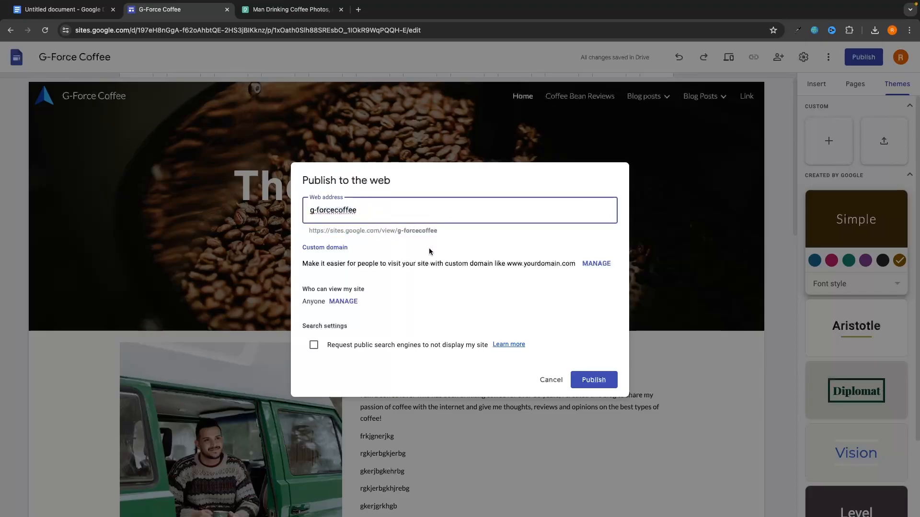
drag(438, 233, 303, 235)
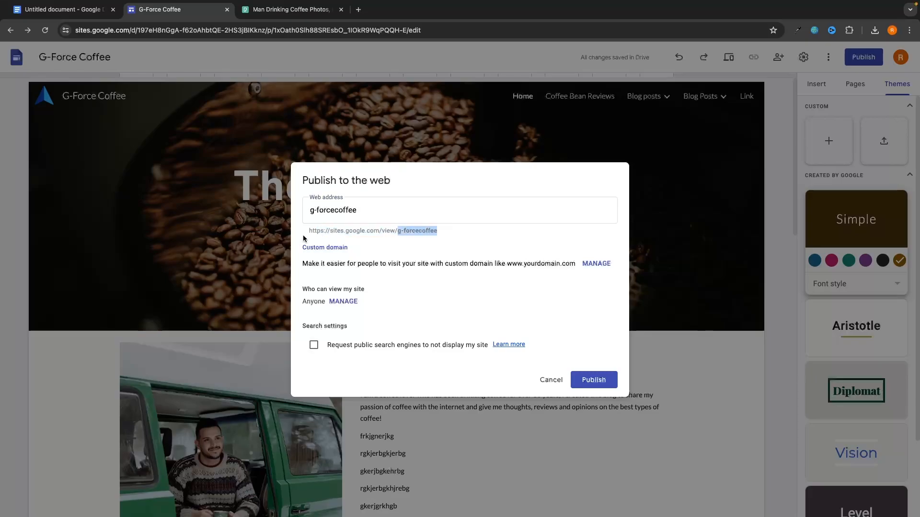
click(374, 240)
drag(330, 231, 388, 230)
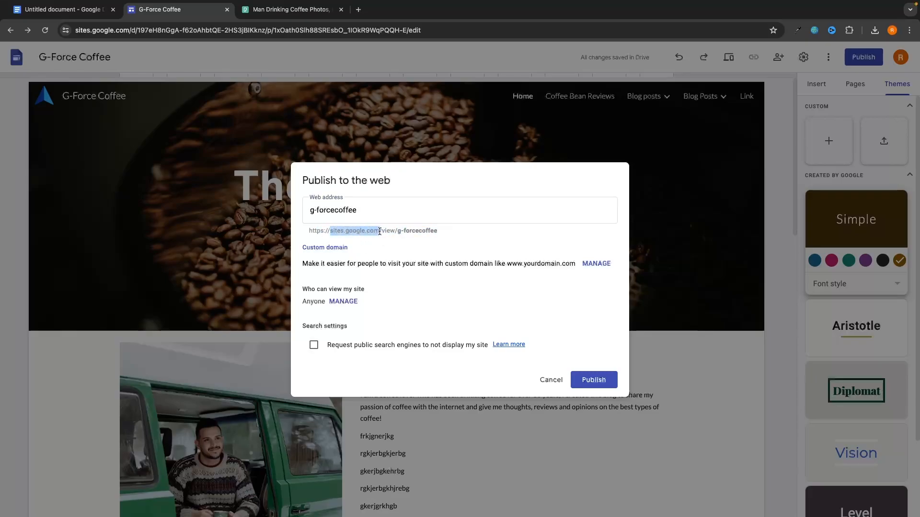
click(445, 253)
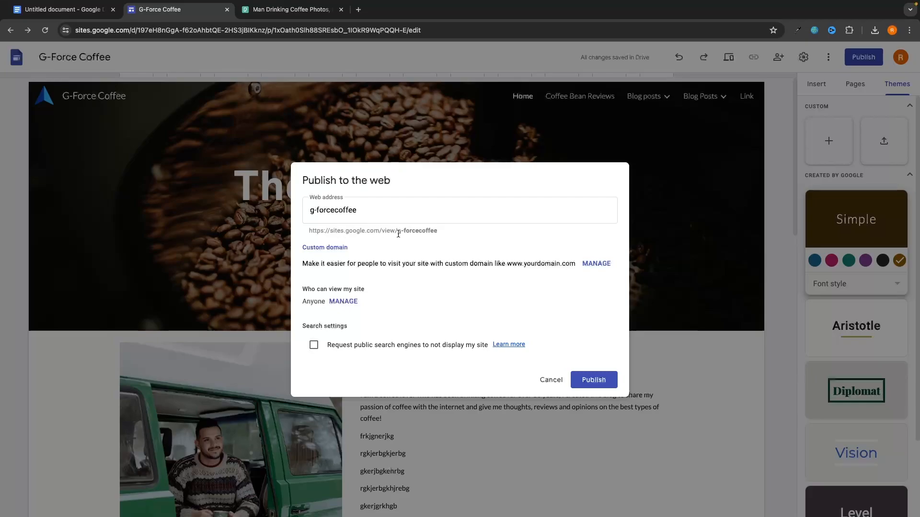
drag(399, 234, 333, 231)
click(448, 236)
click(500, 245)
- Inspect the custom domain setup form for the site, then leave it without entering a domain
click(596, 265)
click(582, 255)
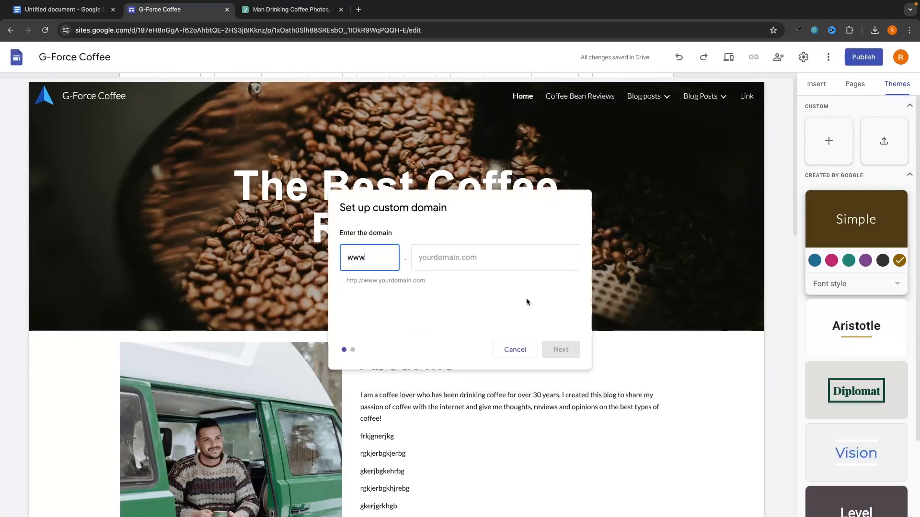
click(477, 264)
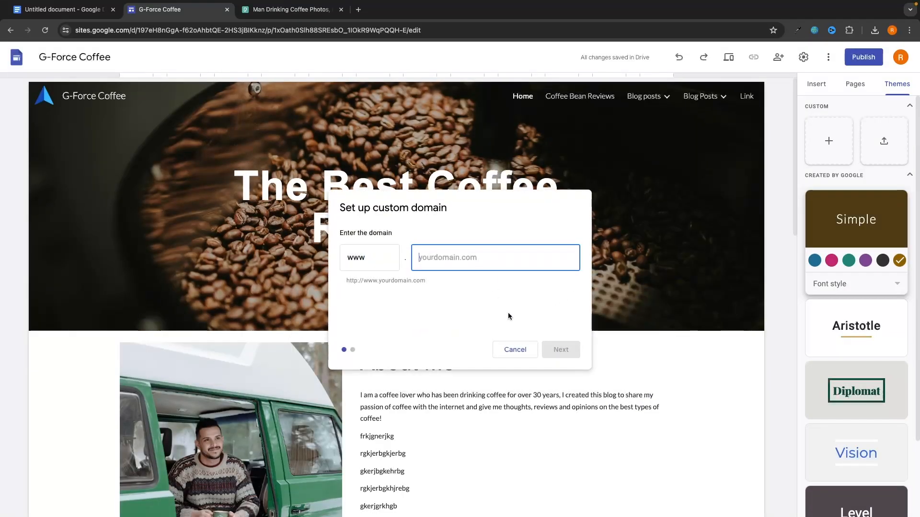
click(516, 350)
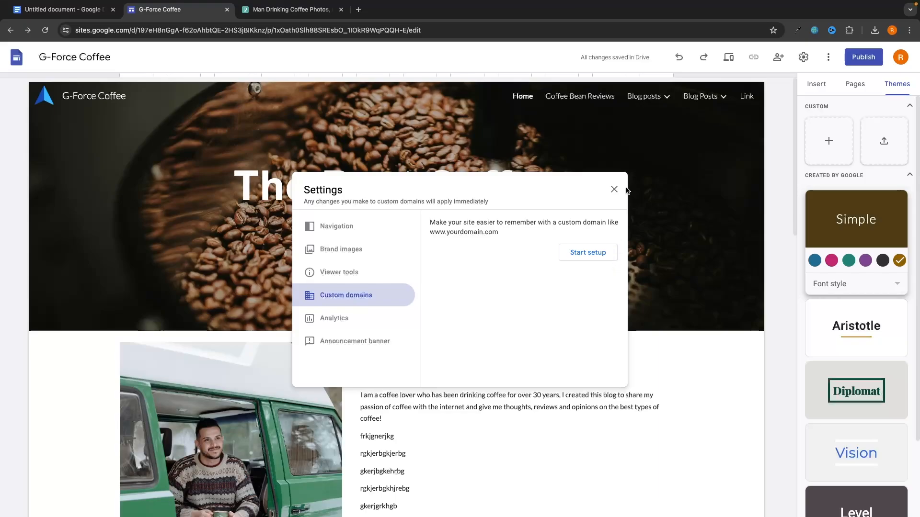
click(615, 190)
- Publish the site at the web address g-forcecoffee and open its copied link in a new browser tab
click(863, 57)
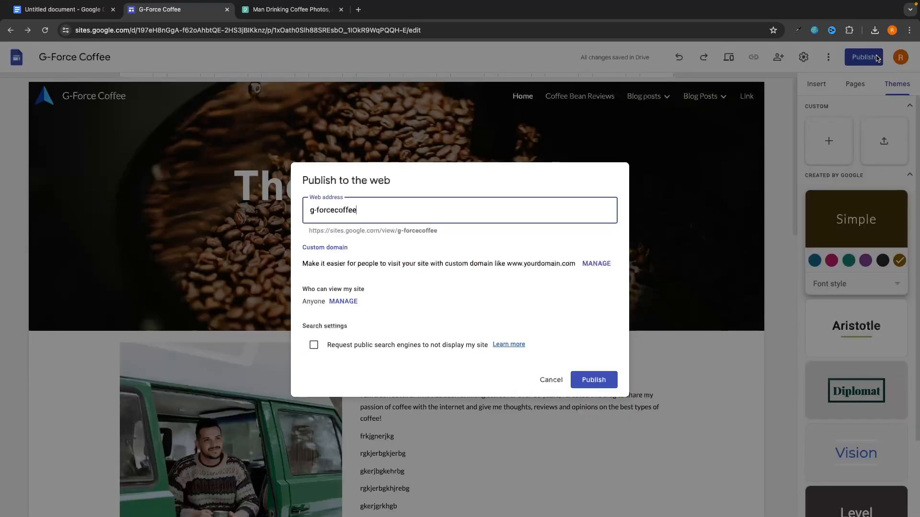
click(576, 375)
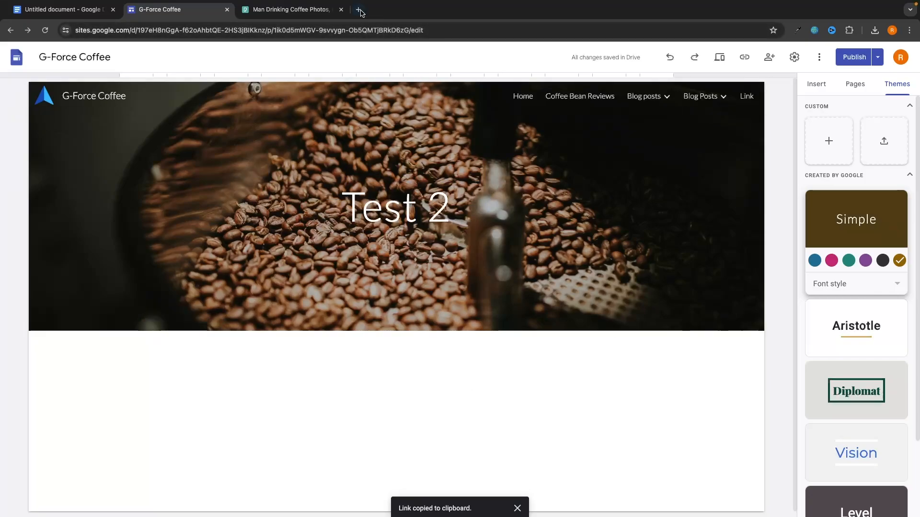
click(358, 10)
key(ctrl+v)
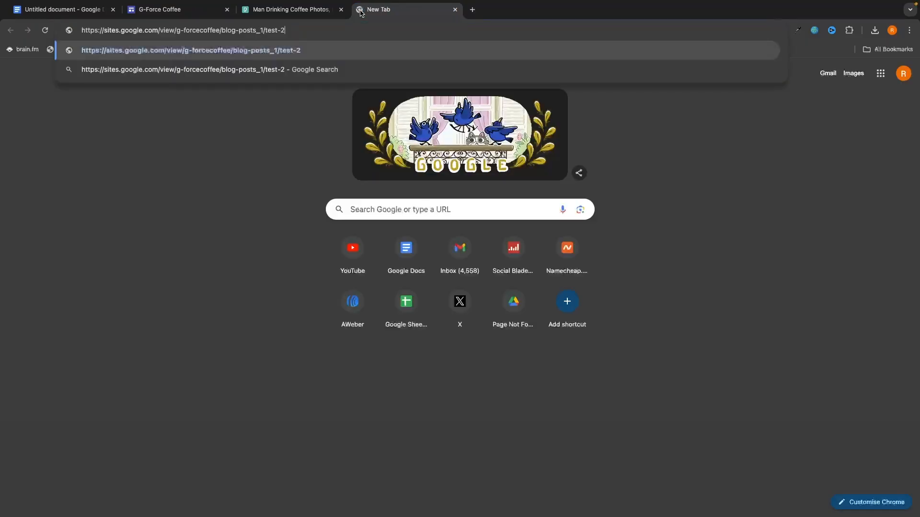
key(Return)
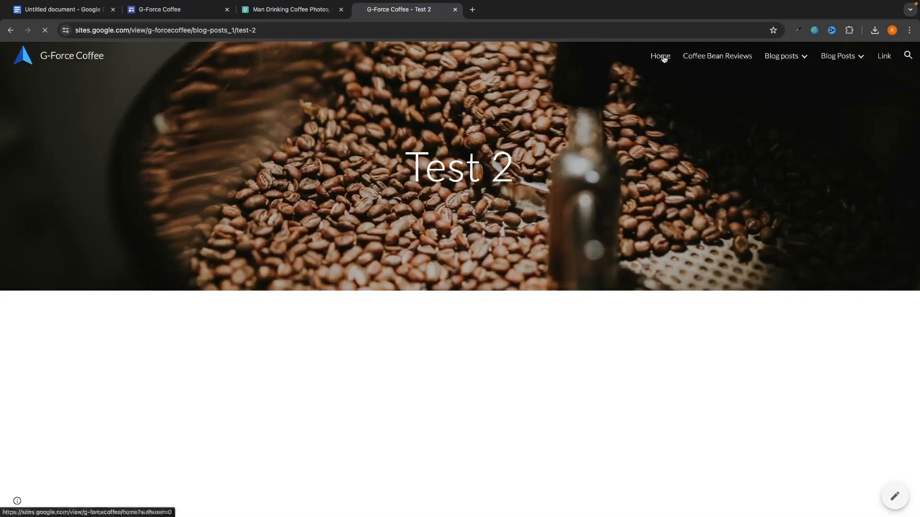
- Review the published home page from the header down through the image carousel, button, social links and map
click(663, 58)
scroll(666, 207, down, 7)
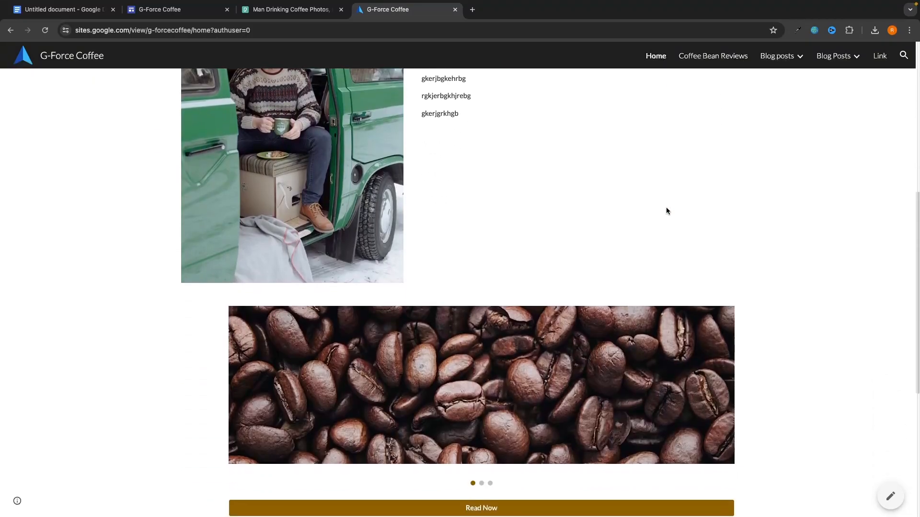
scroll(666, 207, down, 6)
scroll(666, 206, up, 4)
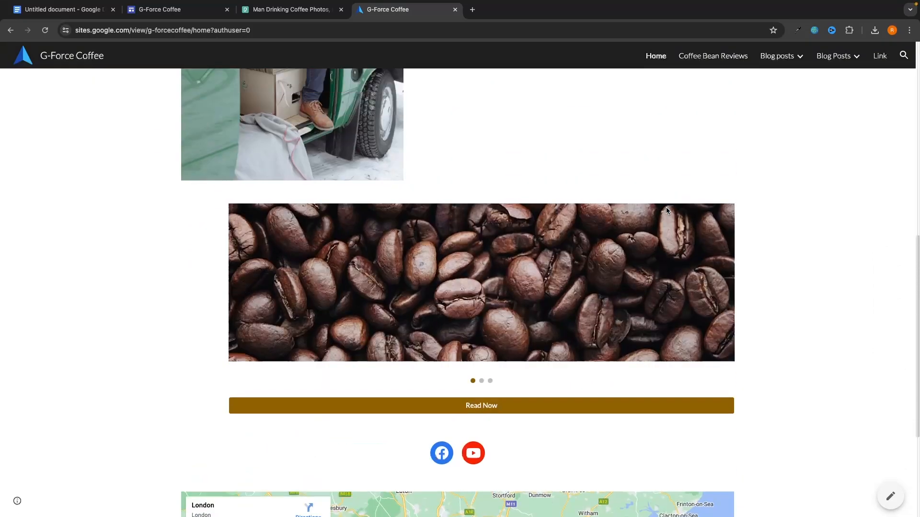
scroll(666, 207, up, 3)
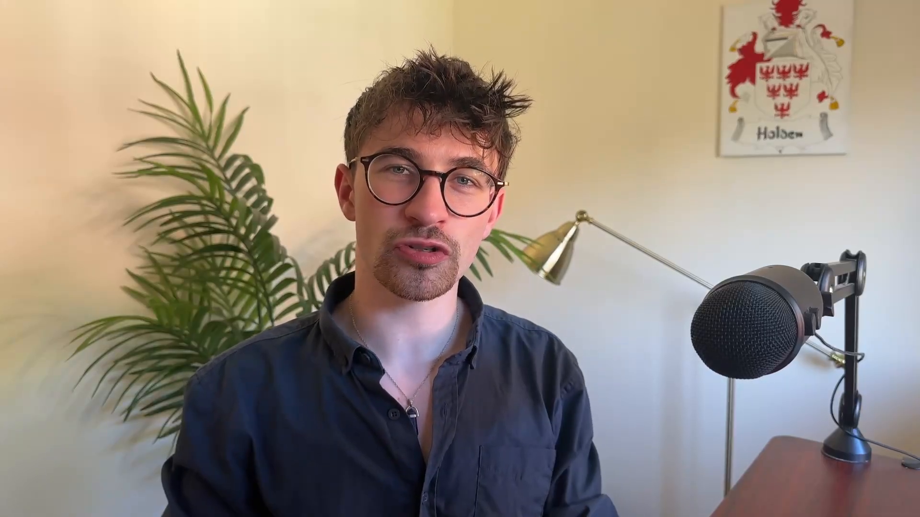